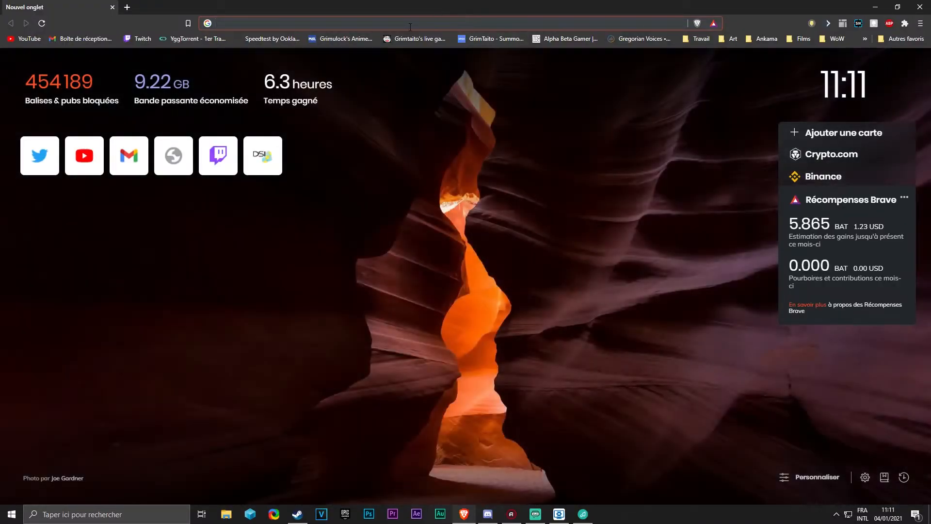
# Step: Open the artist's ArtStation portfolio at the suggested address and browse through the artwork thumbnails
pyautogui.write('art')
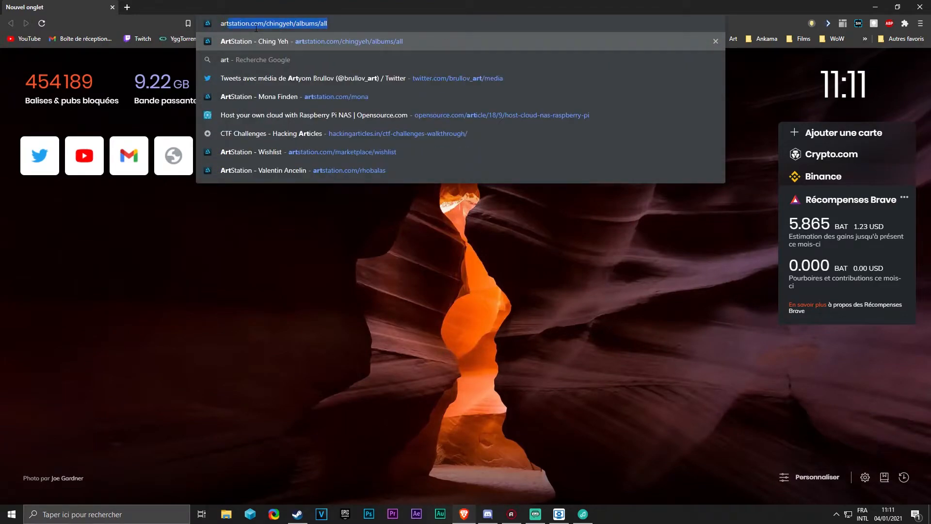
pyautogui.press('Return')
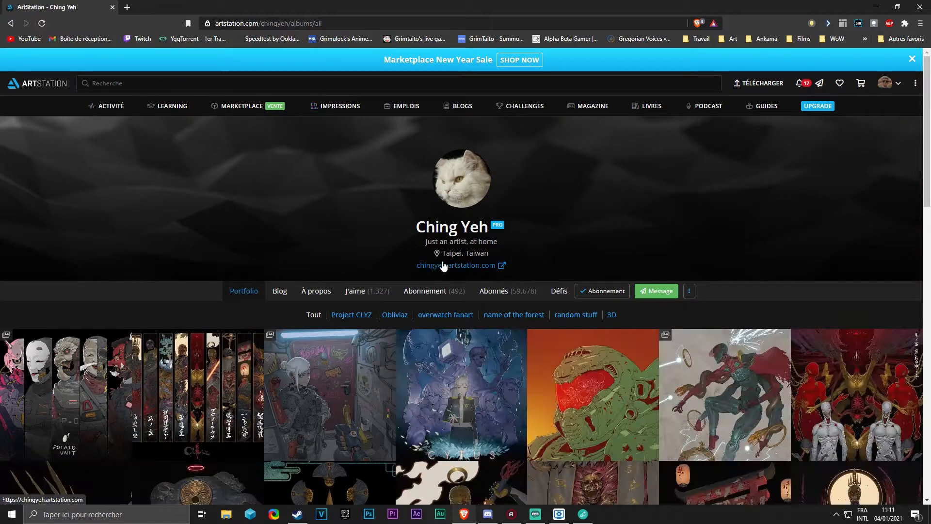
pyautogui.scroll(-1, 463, 260)
pyautogui.scroll(-2, 463, 260)
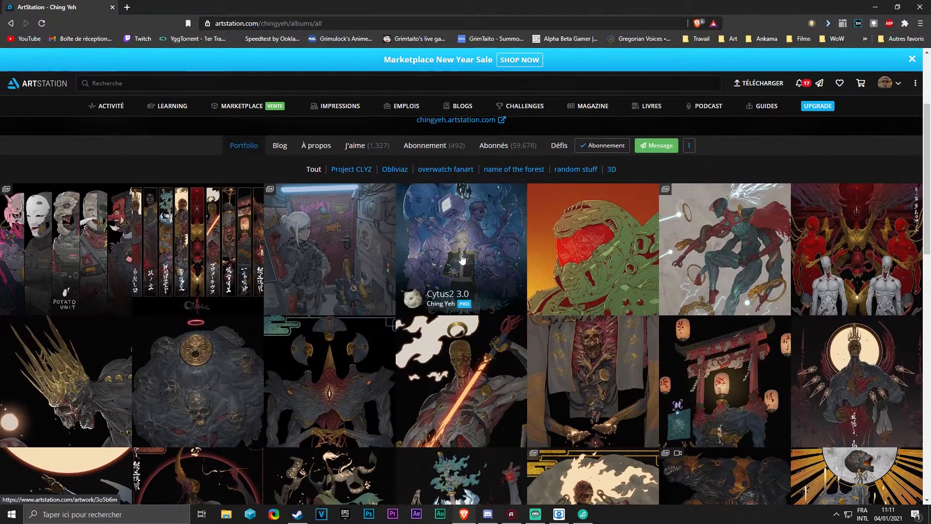
pyautogui.scroll(-4, 495, 296)
pyautogui.scroll(2, 495, 296)
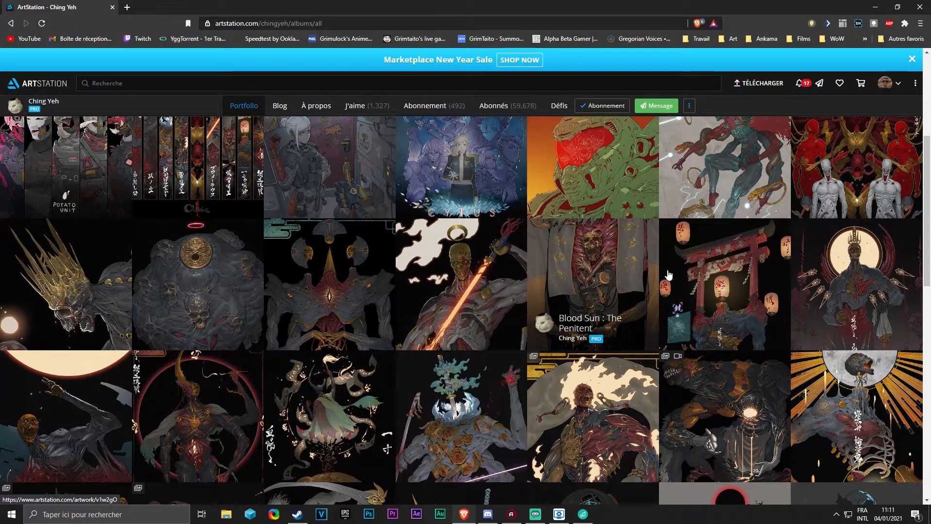
pyautogui.scroll(-3, 662, 257)
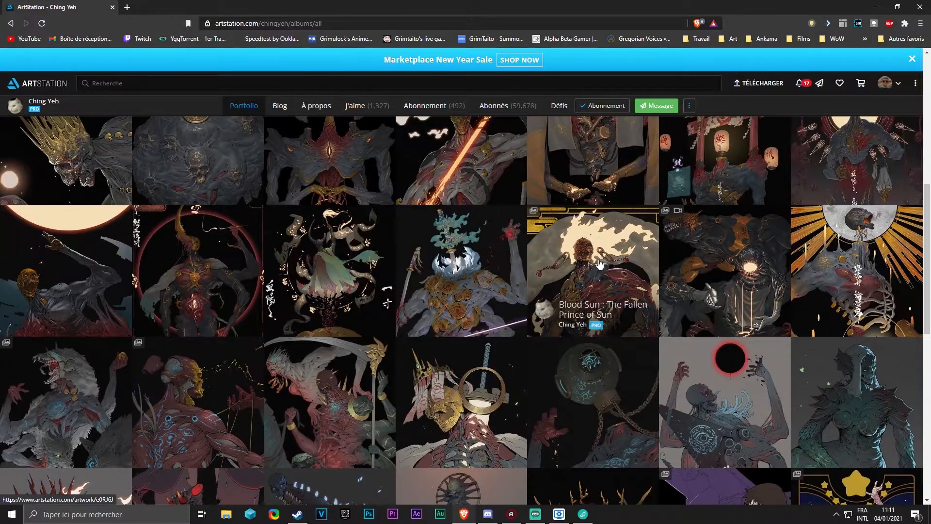
# Step: View the artworks "Blood Sun : Masamune the unseen blade", "Pilgrim of the Moon" and "The Guilty Throne", returning to the portfolio after each
pyautogui.click(476, 259)
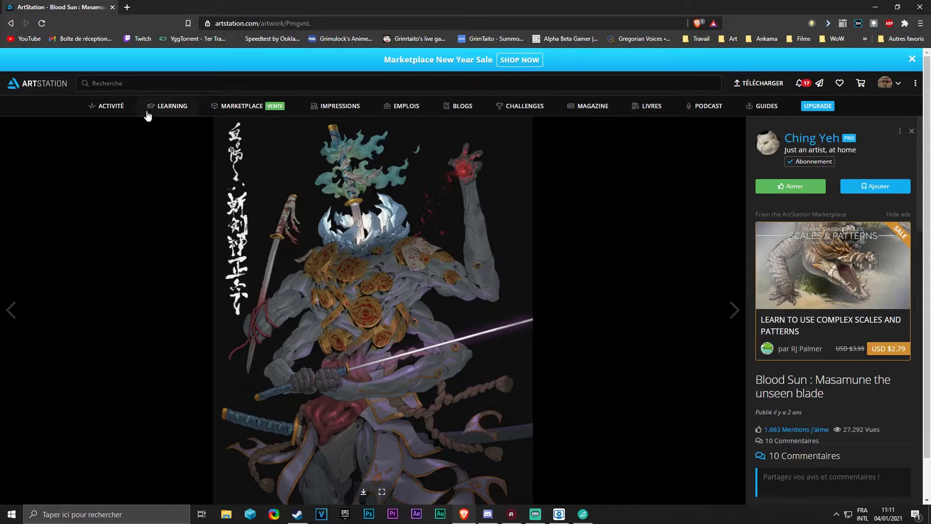
pyautogui.click(10, 23)
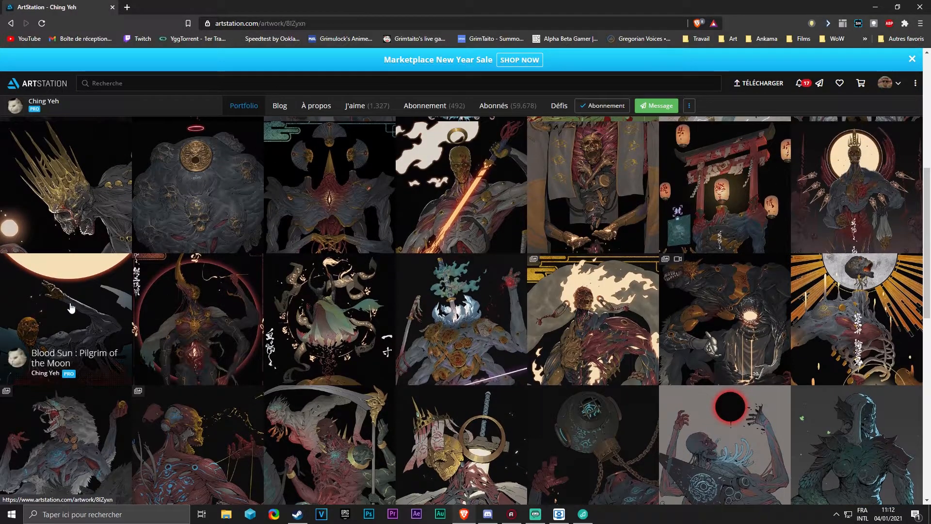
pyautogui.click(70, 307)
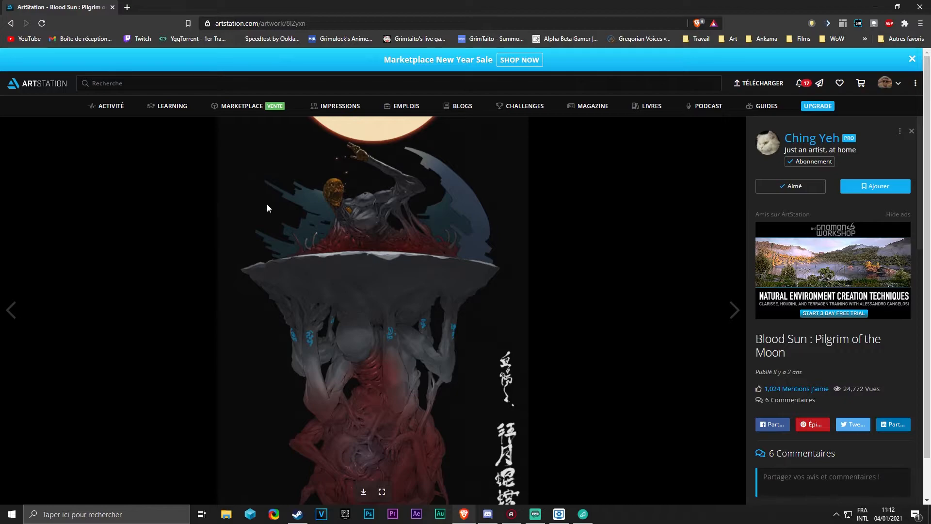
pyautogui.click(10, 23)
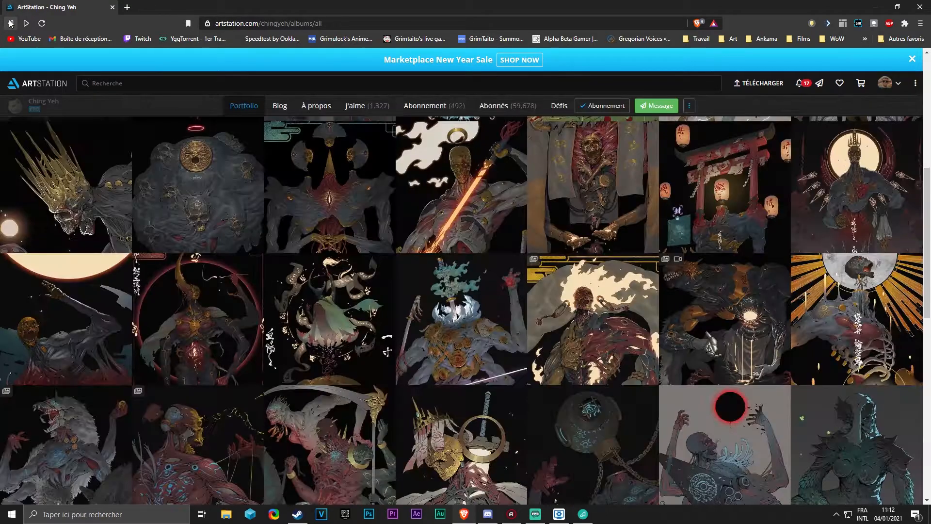
pyautogui.click(721, 308)
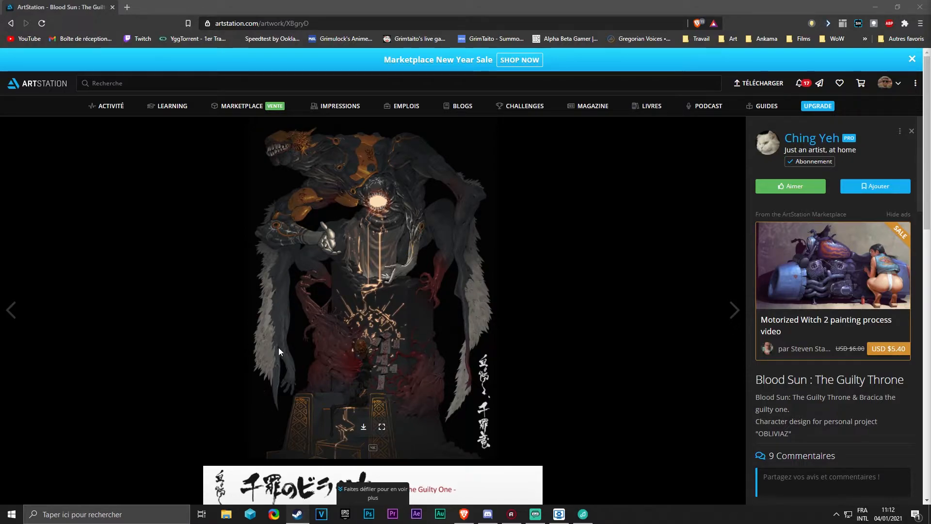
pyautogui.press('Escape')
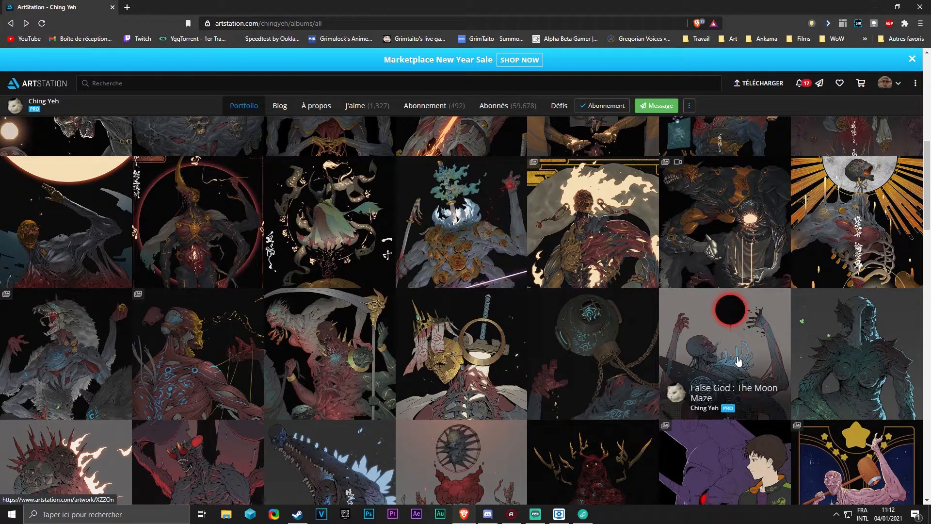
# Step: Look over the artwork "False God : The Hollow Emperor" from further down the portfolio and go back
pyautogui.scroll(-3, 738, 361)
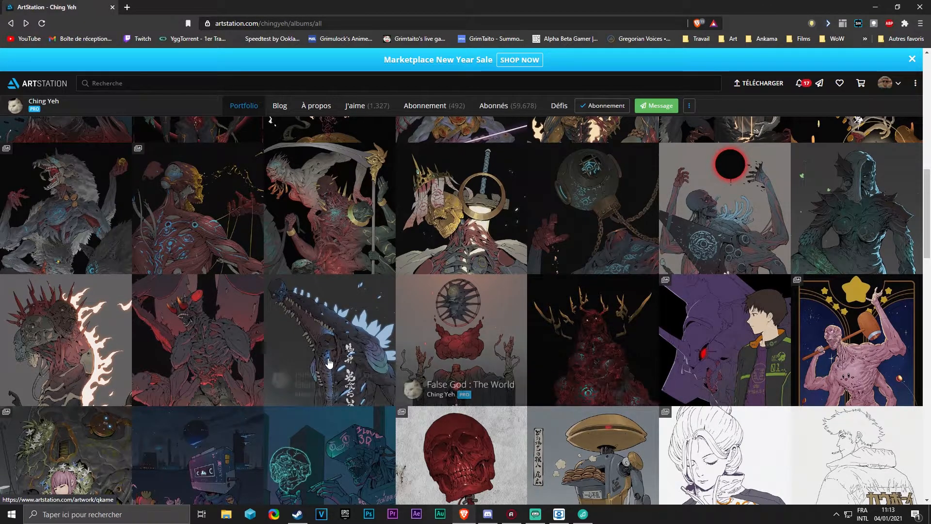
pyautogui.click(592, 311)
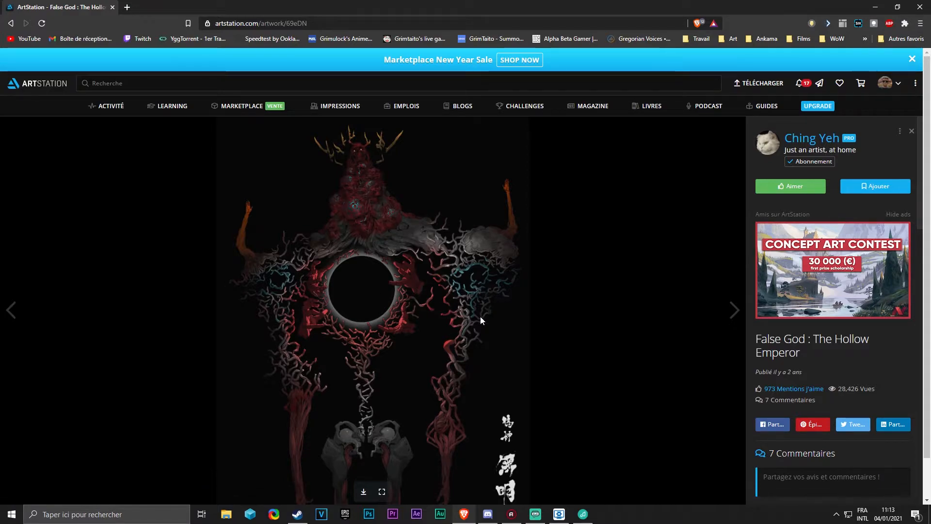
pyautogui.scroll(-1, 428, 260)
pyautogui.scroll(1, 343, 392)
pyautogui.click(11, 23)
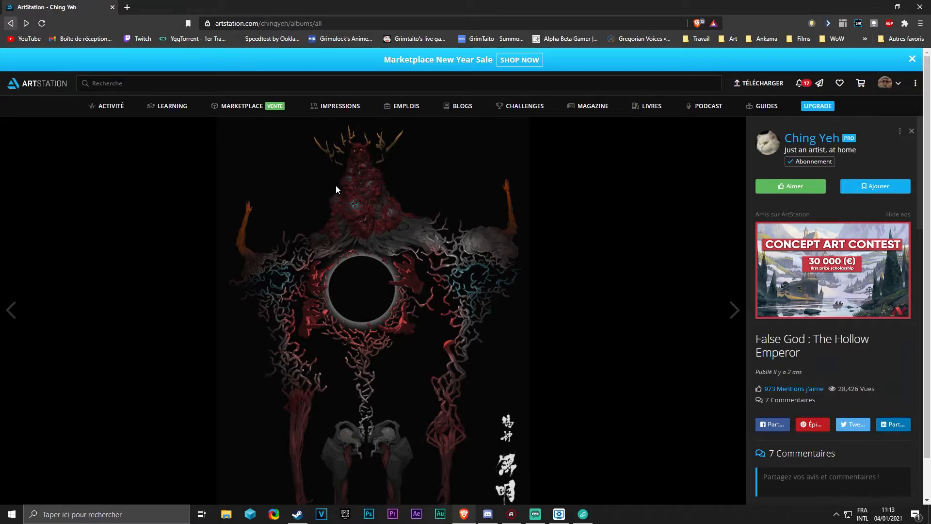
# Step: Open the artwork "Blood Sun : The Father of tears" and examine the full image
pyautogui.hotkey('alt', 'Right')
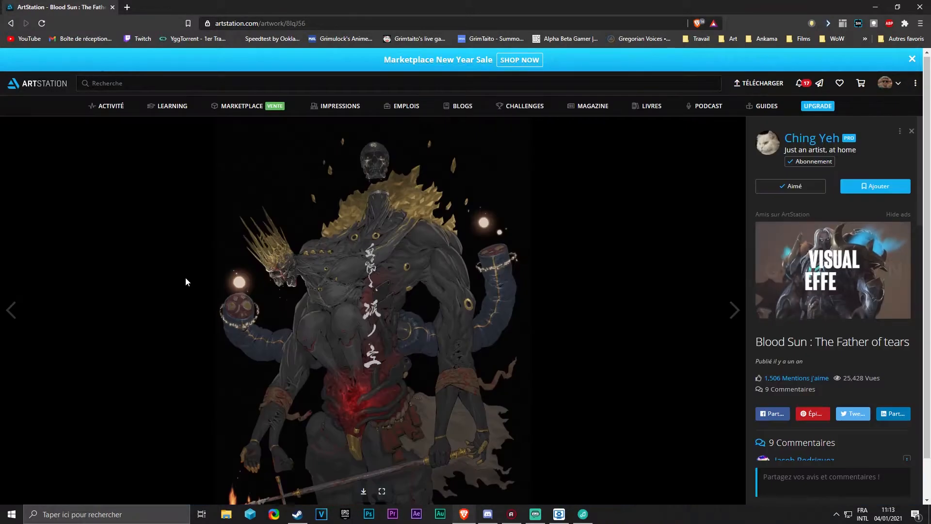
pyautogui.scroll(-1, 256, 425)
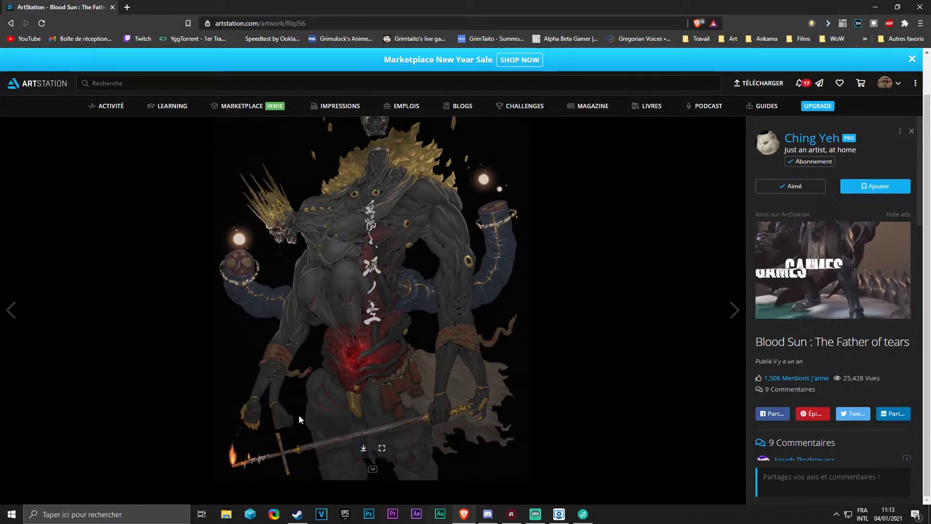
pyautogui.scroll(1, 291, 388)
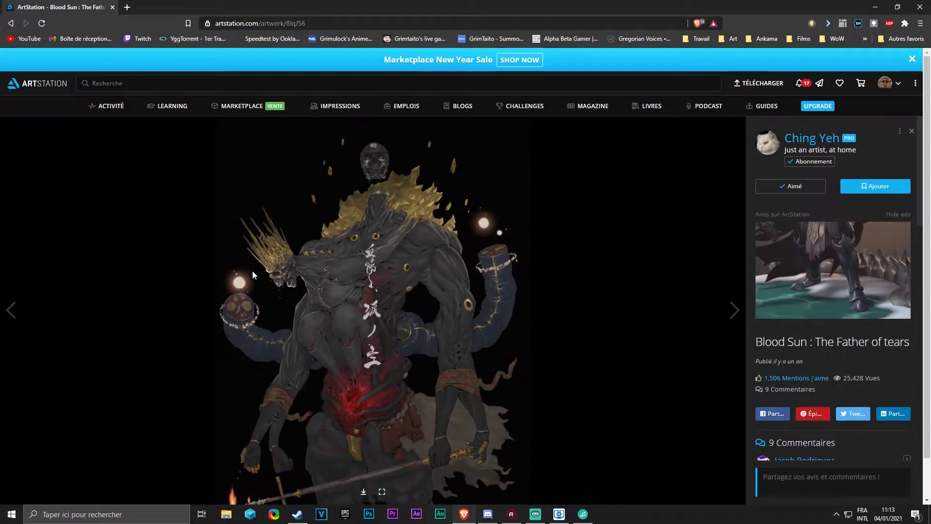
# Step: Start saving the artwork image to disk and browse to the Wallpaper engine folder
pyautogui.rightClick(405, 298)
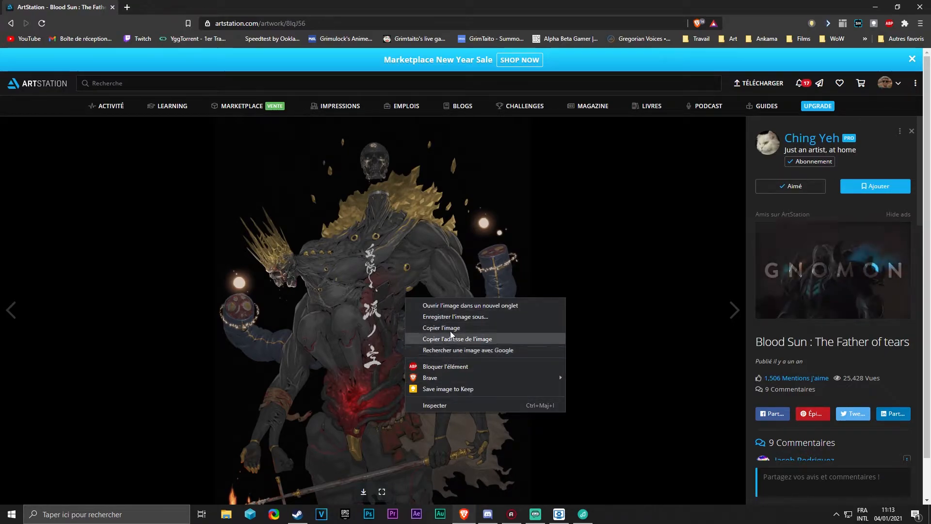
pyautogui.click(454, 318)
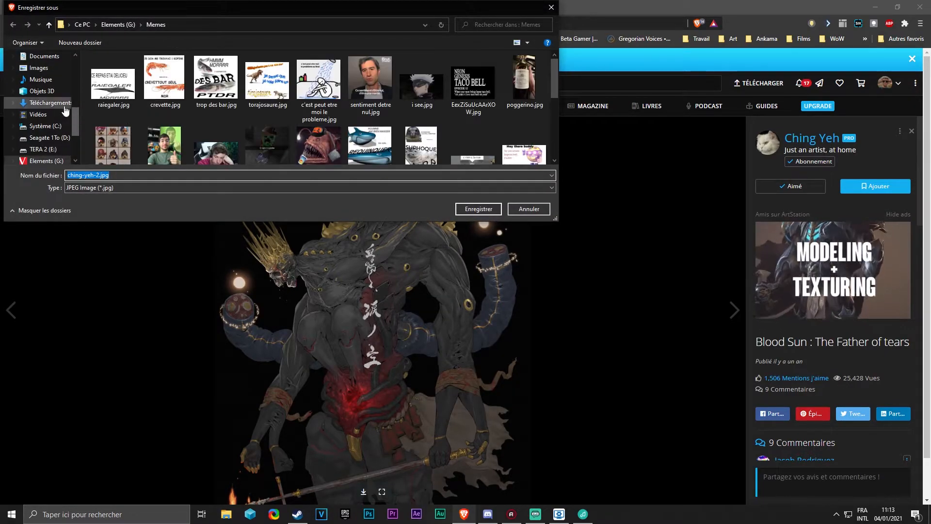
pyautogui.scroll(-2, 49, 116)
pyautogui.scroll(3, 52, 118)
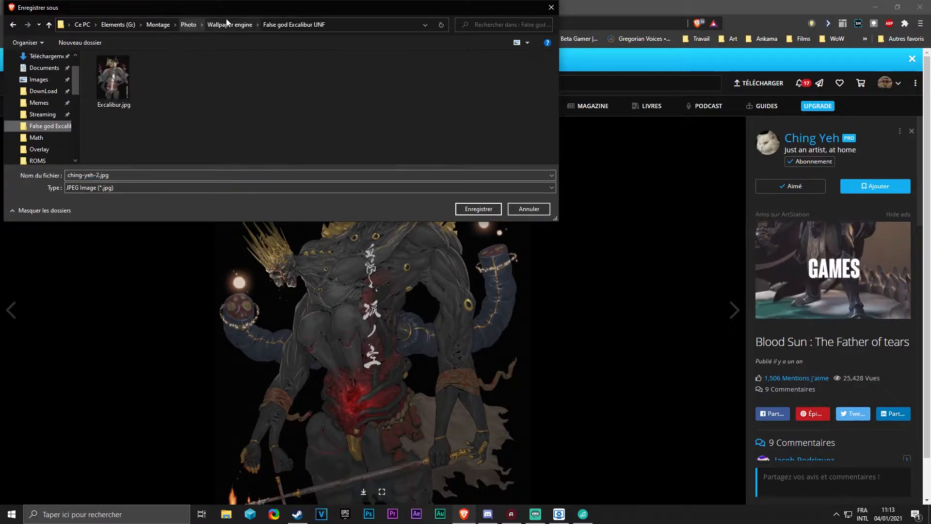
pyautogui.click(229, 25)
# Step: Create a folder named "Father of tears Blood sun" and save the JPEG image in it under its default file name
pyautogui.rightClick(455, 128)
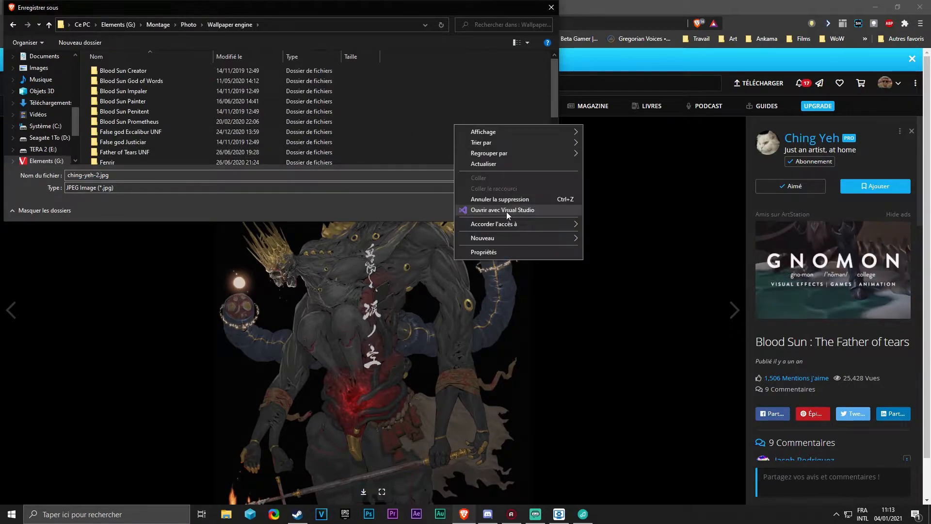
pyautogui.moveTo(520, 236)
pyautogui.click(604, 237)
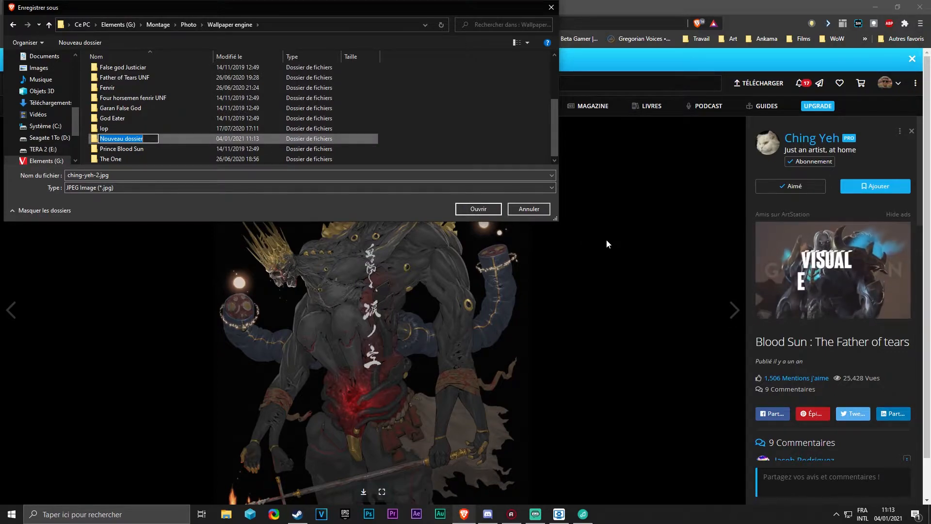
pyautogui.write('Blood sun')
pyautogui.press('Return')
pyautogui.click(478, 209)
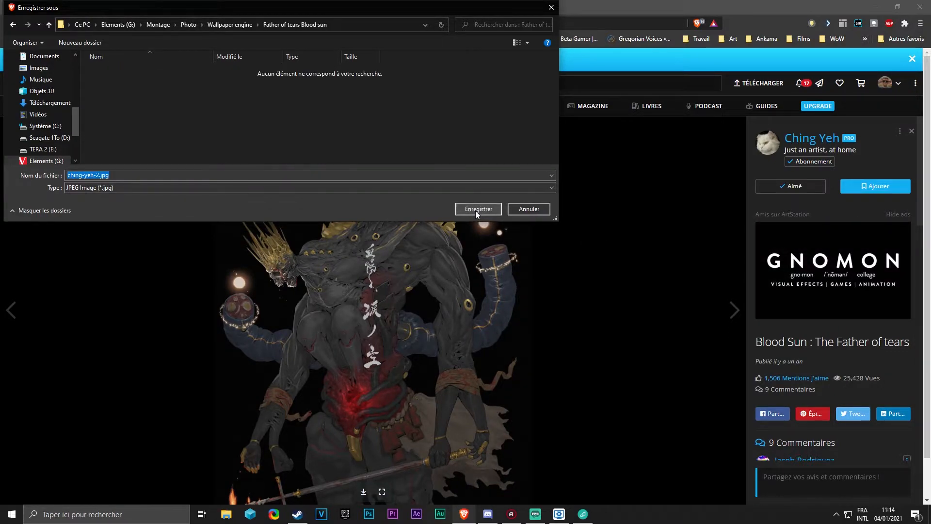
pyautogui.click(478, 209)
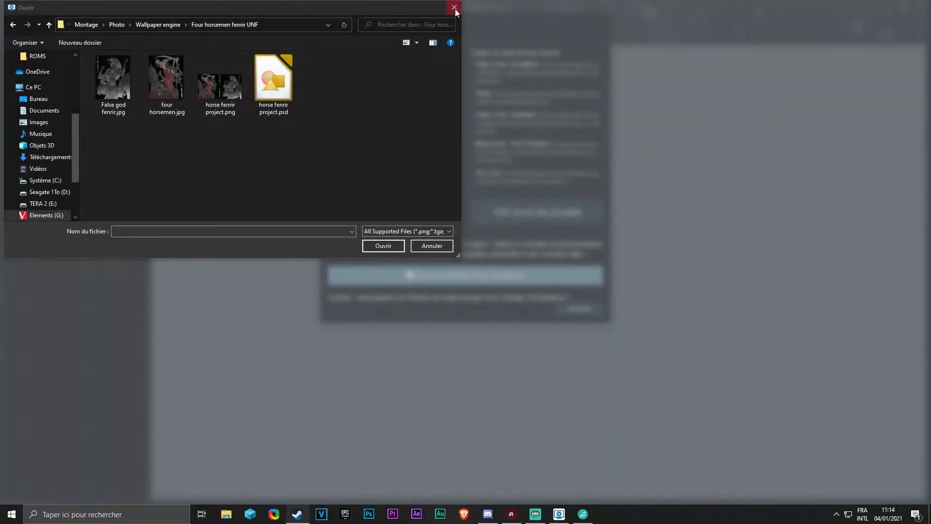
# Step: Close the leftover file-open dialog, switch to Photoshop and create a new 2560 x 1440 px document at 72 ppi
pyautogui.click(455, 8)
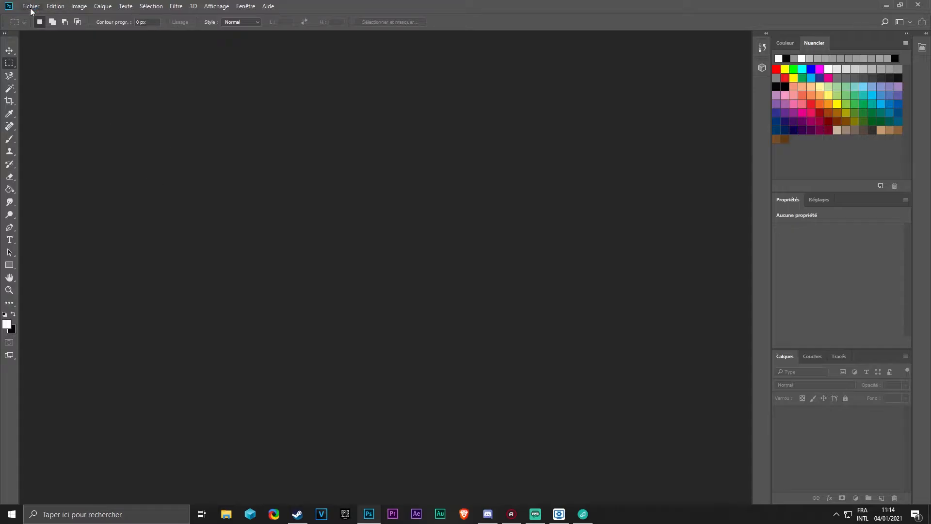
pyautogui.click(30, 6)
pyautogui.click(30, 14)
pyautogui.click(30, 6)
pyautogui.click(34, 14)
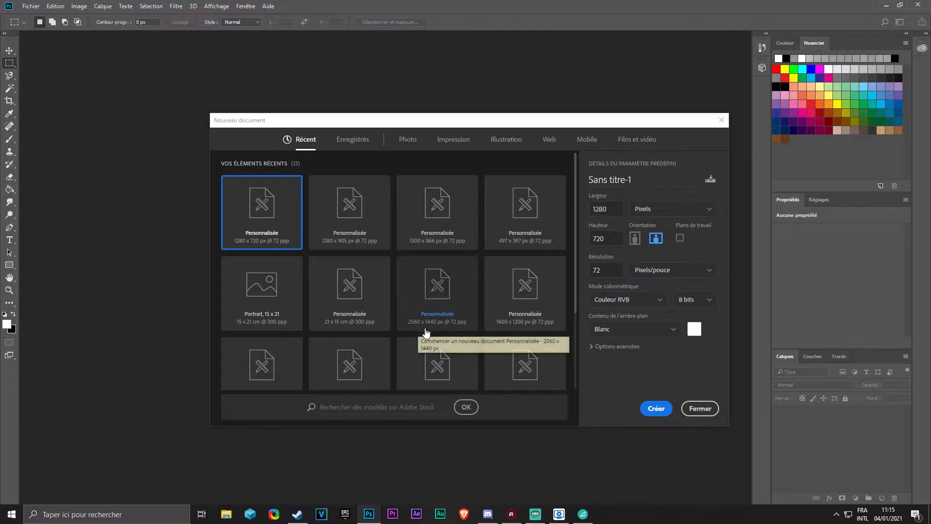
pyautogui.click(410, 326)
pyautogui.click(656, 409)
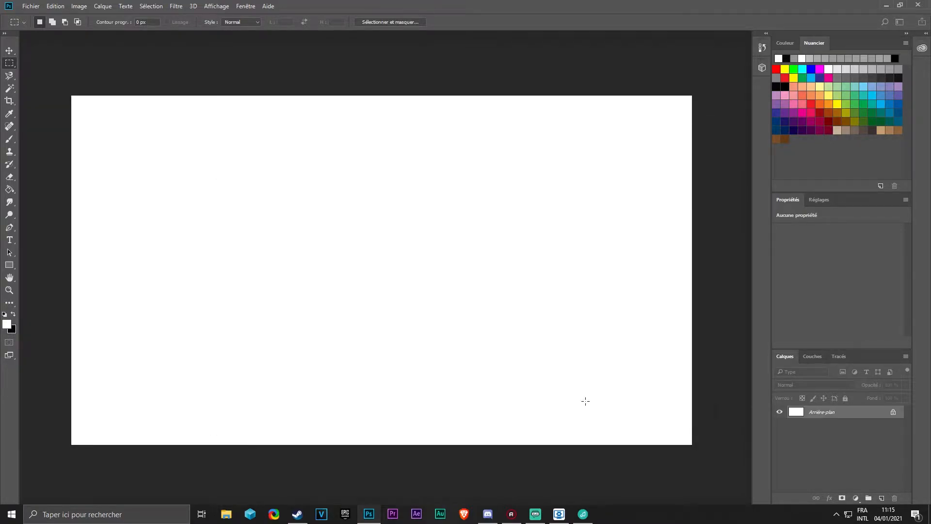
# Step: Place the saved artwork JPEG from File Explorer's recent files onto the canvas, centred at full canvas height
pyautogui.click(226, 513)
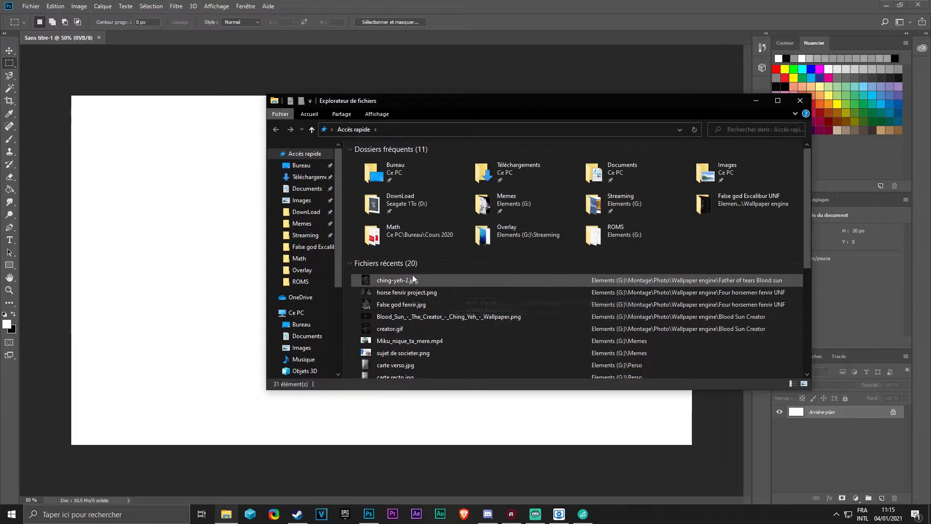
pyautogui.moveTo(412, 275); pyautogui.dragTo(429, 264)
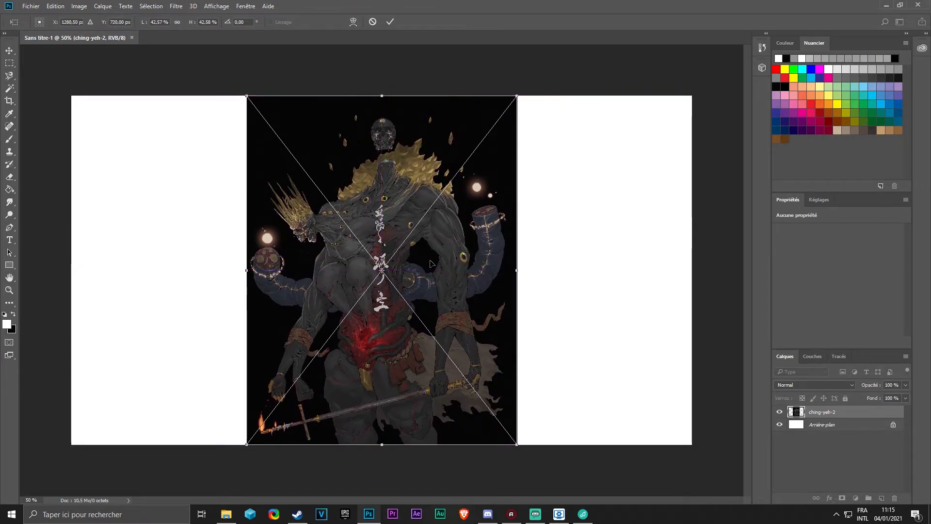
pyautogui.press('m')
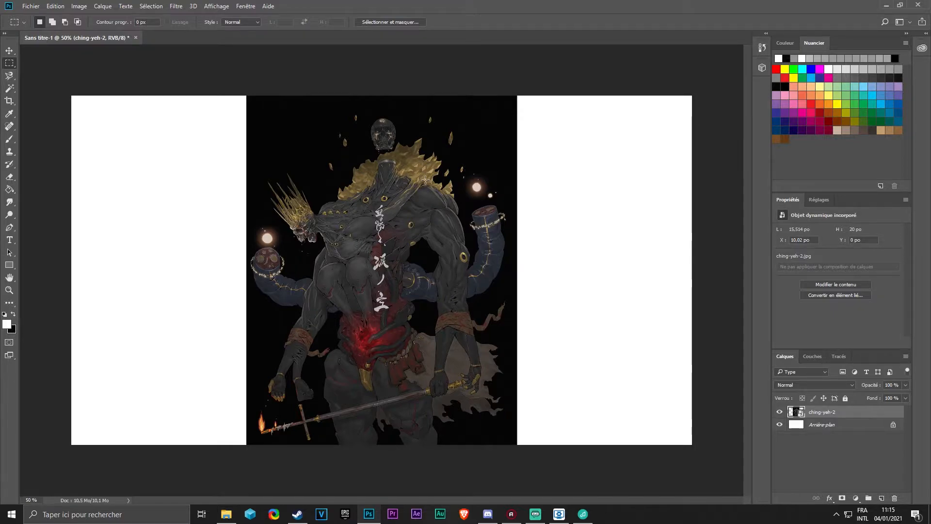
# Step: Copy a black background strip, about 1.06 x 7.32 in, from the artwork's upper left edge to a new layer and place it beside that edge
pyautogui.hotkey('ctrl', '+')
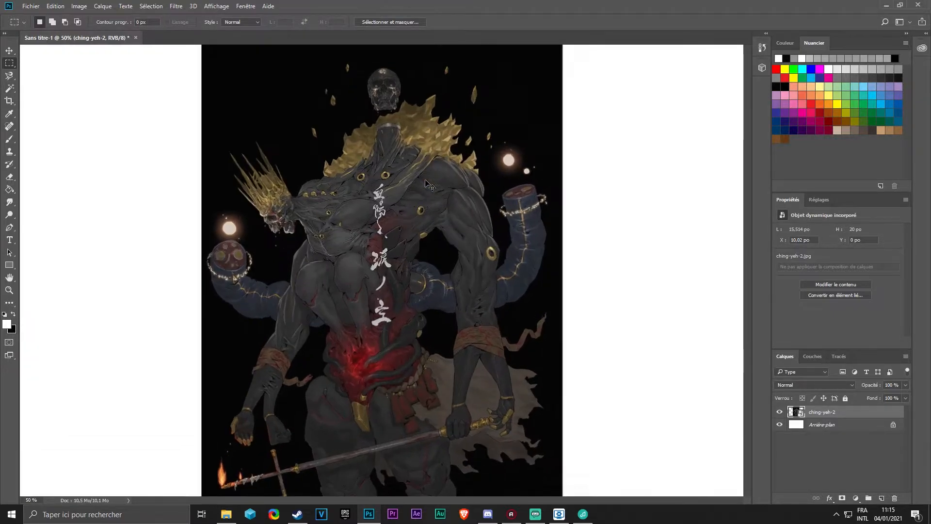
pyautogui.scroll(3, 496, 237)
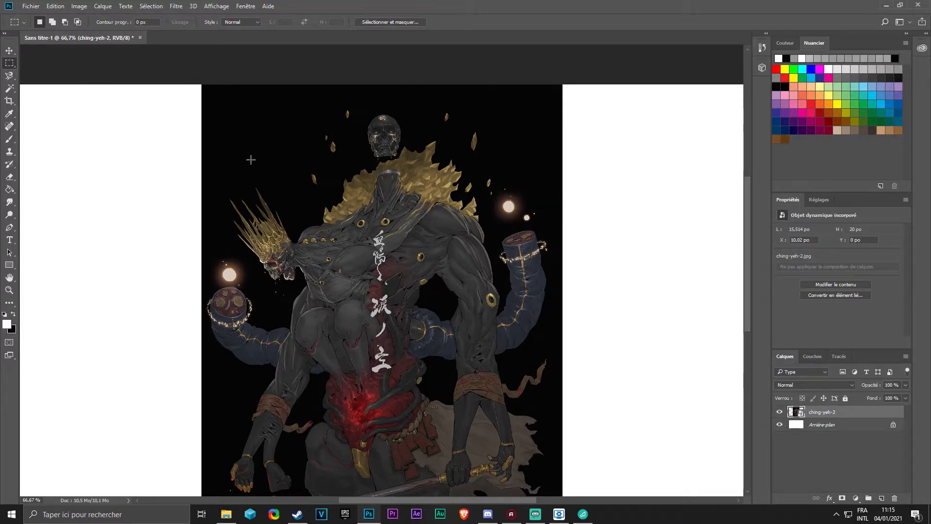
pyautogui.moveTo(193, 82); pyautogui.dragTo(218, 255)
pyautogui.hotkey('ctrl', 'shift', 'alt', 'n')
pyautogui.hotkey('ctrl', 'BackSpace')
pyautogui.hotkey('ctrl', 'd')
pyautogui.press('v')
pyautogui.moveTo(204, 124); pyautogui.dragTo(187, 124)
# Step: Paste five more copies of the black strip and line them up side by side to extend the background leftward
pyautogui.click(118, 177)
pyautogui.hotkey('ctrl', 'v')
pyautogui.hotkey('ctrl', 'v')
pyautogui.hotkey('ctrl', 'v')
pyautogui.hotkey('ctrl', 'v')
pyautogui.hotkey('ctrl', 'v')
pyautogui.moveTo(383, 249); pyautogui.dragTo(132, 150)
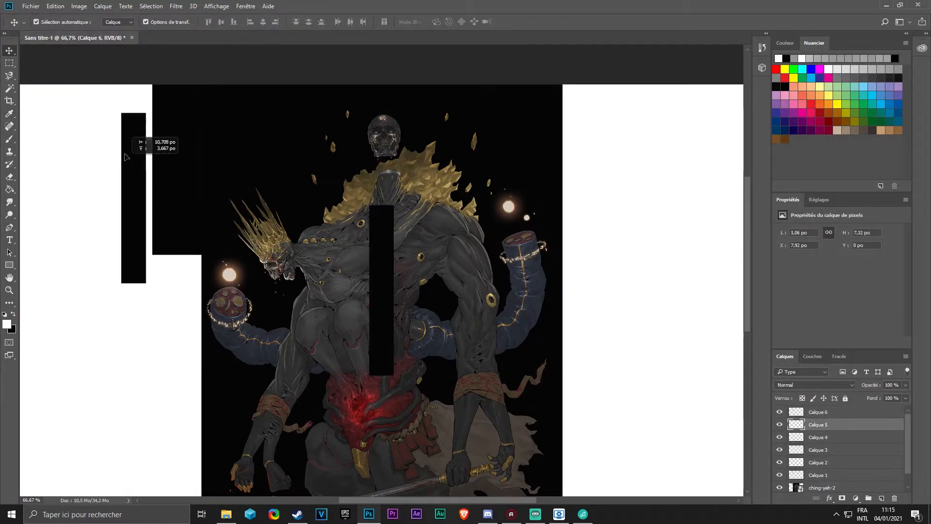
pyautogui.moveTo(382, 223); pyautogui.dragTo(98, 180)
pyautogui.moveTo(381, 243); pyautogui.dragTo(63, 146)
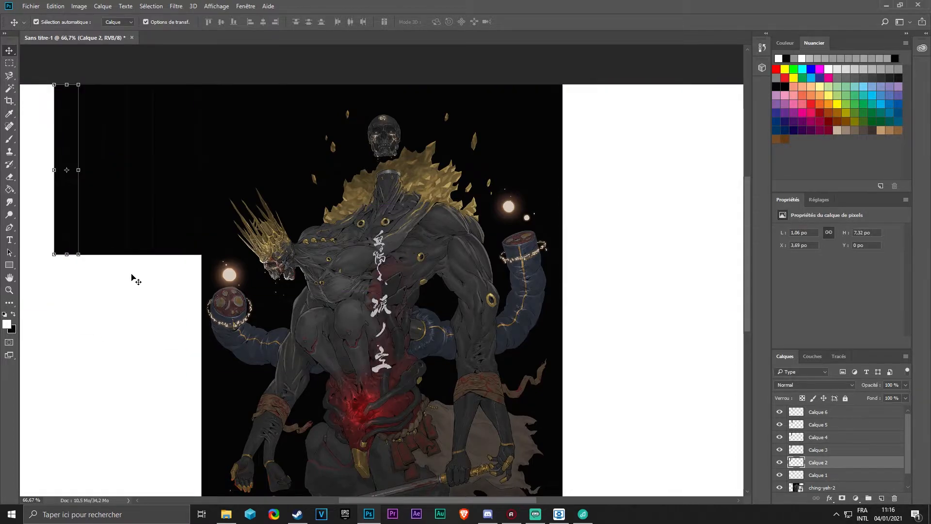
# Step: Move the black strip copies leftward and line them up side by side against the canvas's upper left edge
pyautogui.click(131, 277)
pyautogui.hscroll(-4, 557, 395)
pyautogui.moveTo(257, 195); pyautogui.dragTo(171, 196)
pyautogui.click(191, 280)
pyautogui.moveTo(283, 185); pyautogui.dragTo(191, 181)
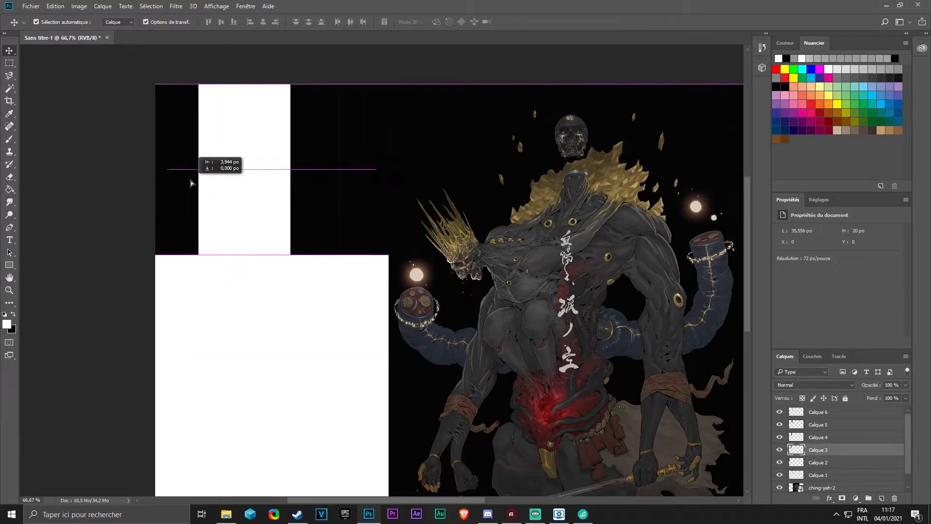
pyautogui.click(209, 274)
pyautogui.moveTo(303, 198); pyautogui.dragTo(238, 201)
pyautogui.click(238, 274)
pyautogui.click(261, 271)
pyautogui.moveTo(354, 198); pyautogui.dragTo(286, 196)
pyautogui.moveTo(221, 184)
pyautogui.mouseDown()
pyautogui.moveTo(211, 183)
pyautogui.moveTo(224, 182)
pyautogui.mouseUp()
pyautogui.click(257, 172)
pyautogui.moveTo(285, 164); pyautogui.dragTo(248, 165)
pyautogui.click(224, 308)
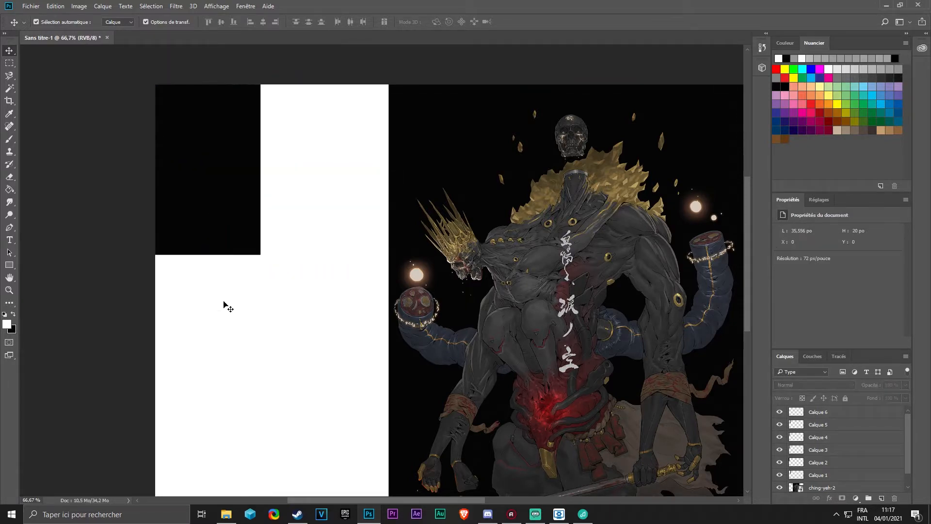
# Step: Merge the six black strip layers, Calque 1 through Calque 6, into one layer
pyautogui.click(824, 474)
pyautogui.keyDown('shift'); pyautogui.click(824, 412); pyautogui.keyUp('shift')
pyautogui.rightClick(227, 198)
pyautogui.rightClick(808, 429)
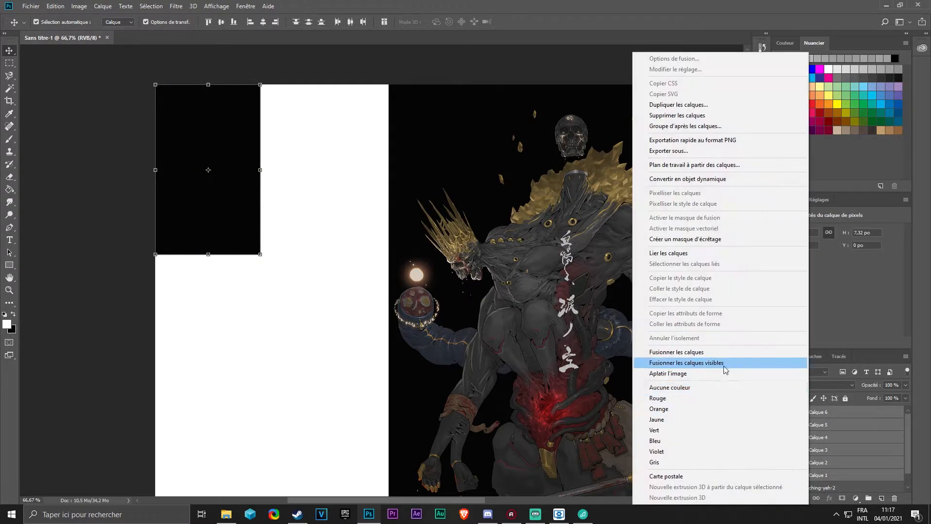
pyautogui.click(724, 363)
# Step: Paste two copies of the merged black block beside it to cover the white gap up to the artwork
pyautogui.click(293, 326)
pyautogui.moveTo(439, 257); pyautogui.dragTo(341, 134)
pyautogui.hotkey('ctrl', 'v')
pyautogui.click(347, 301)
# Step: Merge the three black block layers, Calque 6, 7 and 8, into one layer
pyautogui.click(820, 437)
pyautogui.keyDown('ctrl'); pyautogui.click(819, 425); pyautogui.keyUp('ctrl')
pyautogui.keyDown('ctrl'); pyautogui.click(817, 413); pyautogui.keyUp('ctrl')
pyautogui.rightClick(815, 421)
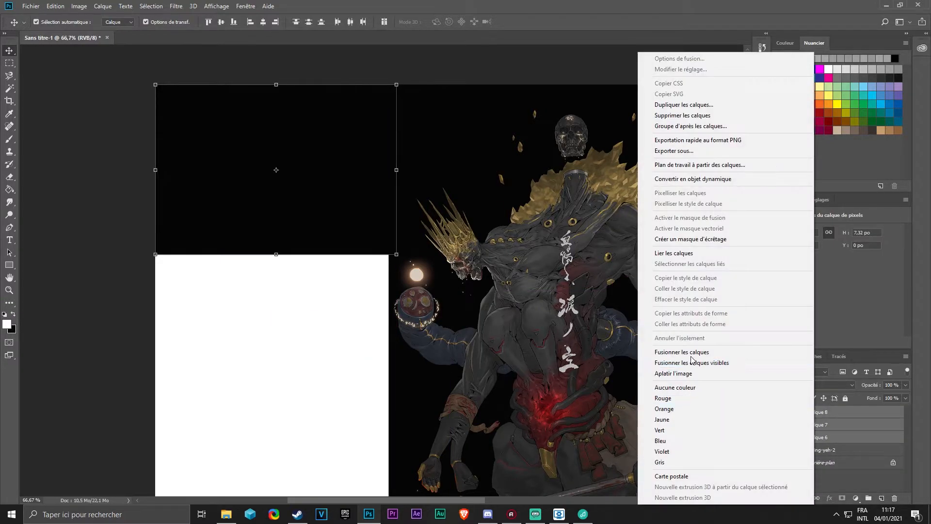
pyautogui.click(690, 353)
# Step: Copy the merged black block, about 10.38 x 7.32 in, and place the copy directly below it
pyautogui.hotkey('ctrl', 'c')
pyautogui.hotkey('ctrl', 'v')
pyautogui.moveTo(435, 270); pyautogui.dragTo(254, 287)
pyautogui.scroll(-1, 259, 339)
pyautogui.click(263, 392)
# Step: Paste another copy of the black block and align it to fill the remaining white area down to the canvas's bottom edge
pyautogui.hotkey('ctrl', 'v')
pyautogui.scroll(-1, 295, 311)
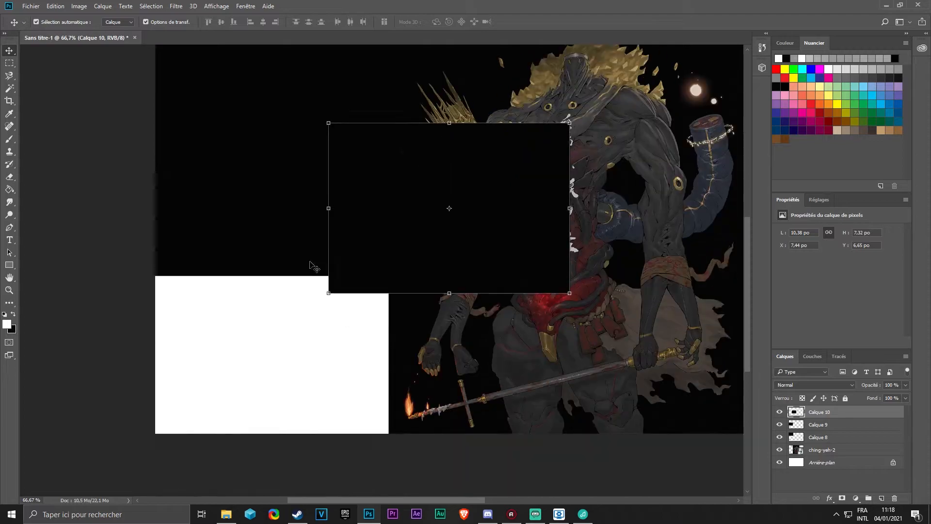
pyautogui.moveTo(387, 228); pyautogui.dragTo(207, 369)
pyautogui.click(96, 308)
pyautogui.click(295, 216)
pyautogui.click(108, 291)
pyautogui.moveTo(296, 218); pyautogui.dragTo(298, 217)
pyautogui.click(87, 263)
# Step: Merge the three stacked black block layers into a single layer covering the canvas's full height
pyautogui.scroll(1, 93, 262)
pyautogui.keyDown('ctrl'); pyautogui.click(827, 437); pyautogui.keyUp('ctrl')
pyautogui.rightClick(828, 437)
pyautogui.click(688, 369)
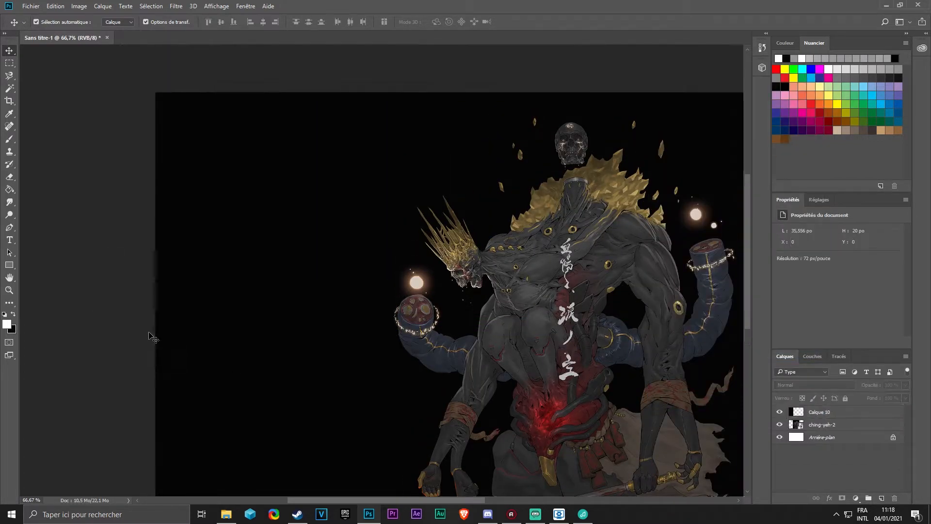
# Step: Paste a copy of the full-height black block and place it over the white area to the right of the artwork
pyautogui.scroll(1, 170, 301)
pyautogui.hotkey('ctrl', '+')
pyautogui.scroll(-6, 212, 258)
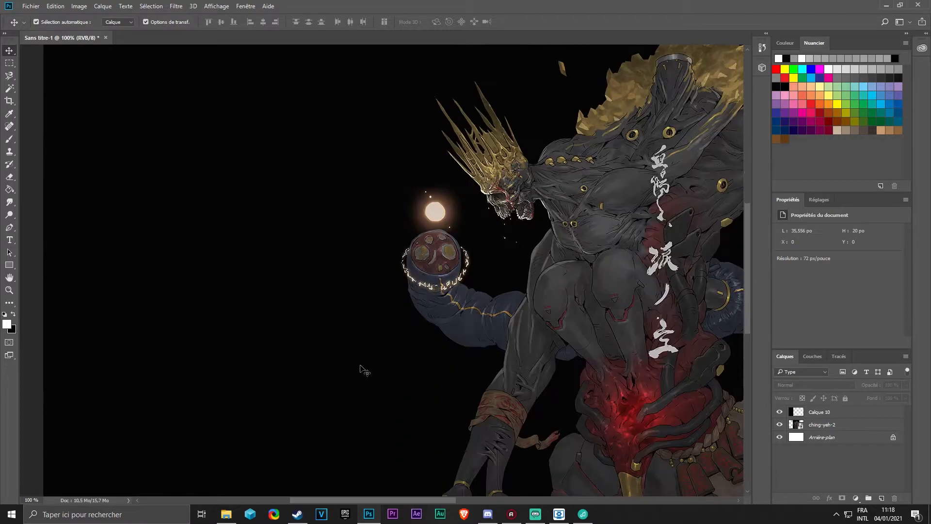
pyautogui.hotkey('ctrl', '-')
pyautogui.hotkey('ctrl', '-')
pyautogui.hotkey('ctrl', '+')
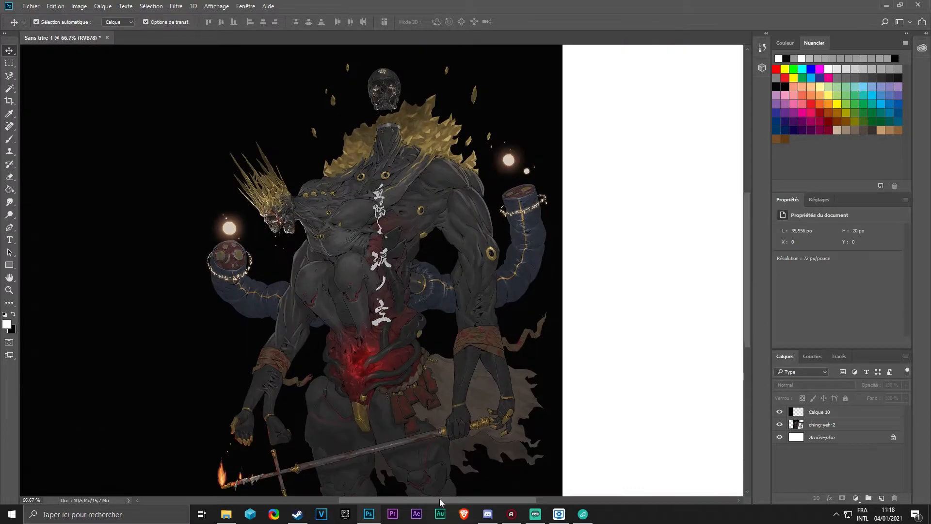
pyautogui.moveTo(439, 499); pyautogui.dragTo(390, 500)
pyautogui.click(270, 323)
pyautogui.hscroll(7, 725, 425)
pyautogui.hotkey('ctrl', '-')
pyautogui.hotkey('ctrl', 'v')
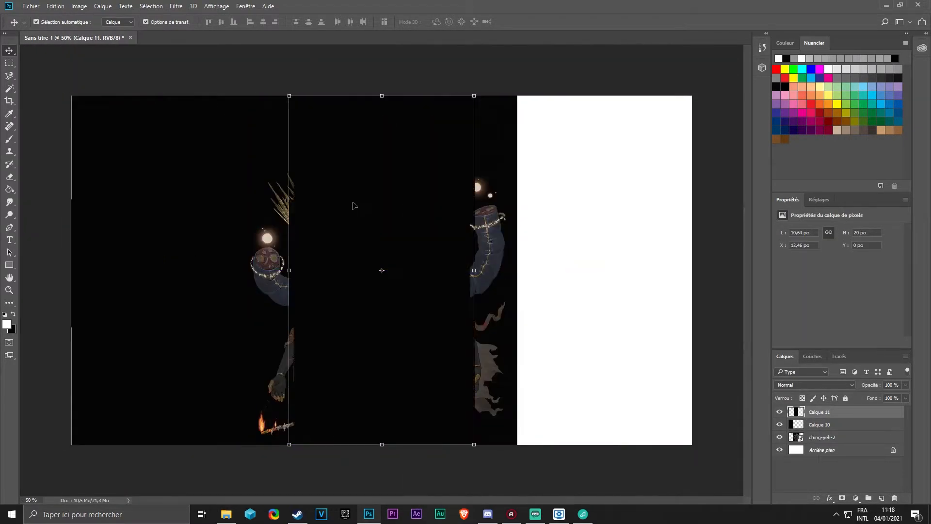
pyautogui.moveTo(353, 203); pyautogui.dragTo(579, 204)
pyautogui.click(718, 226)
# Step: Shift the left black block leftward to X about -0.26 in and merge all visible layers
pyautogui.moveTo(152, 372); pyautogui.dragTo(147, 372)
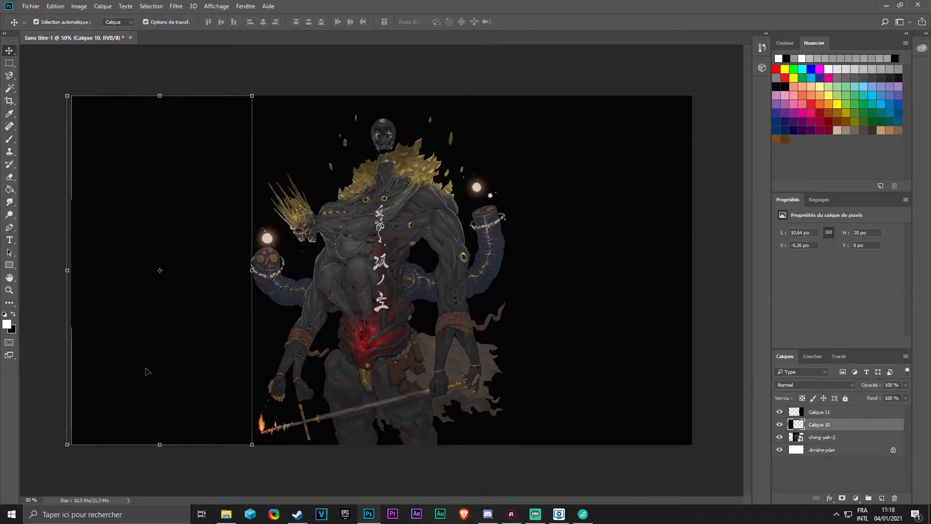
pyautogui.hotkey('ctrl', 'shift', 'e')
pyautogui.hotkey('ctrl', 'v')
pyautogui.hotkey('ctrl', 'z')
# Step: Export the image as a 2560 x 1440 px PNG named wallpaper size into the Father of tears Blood sun folder
pyautogui.click(32, 7)
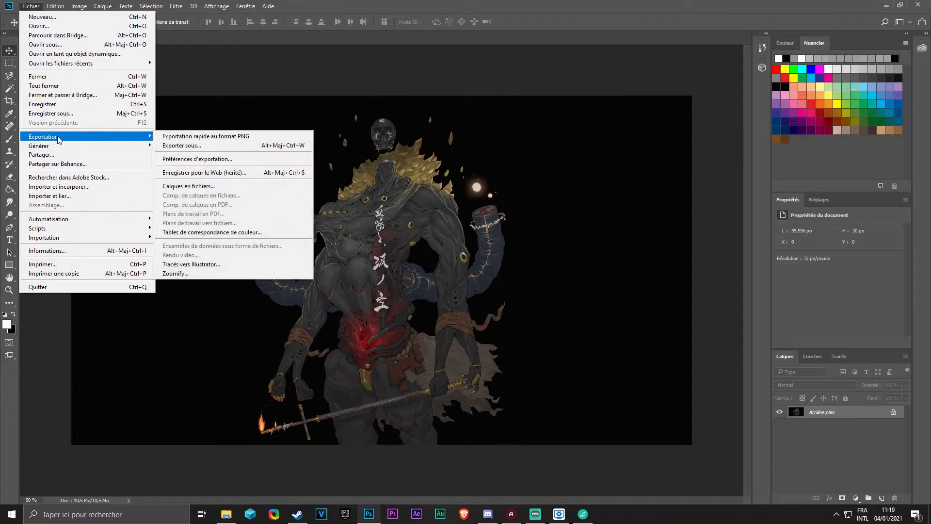
pyautogui.click(197, 144)
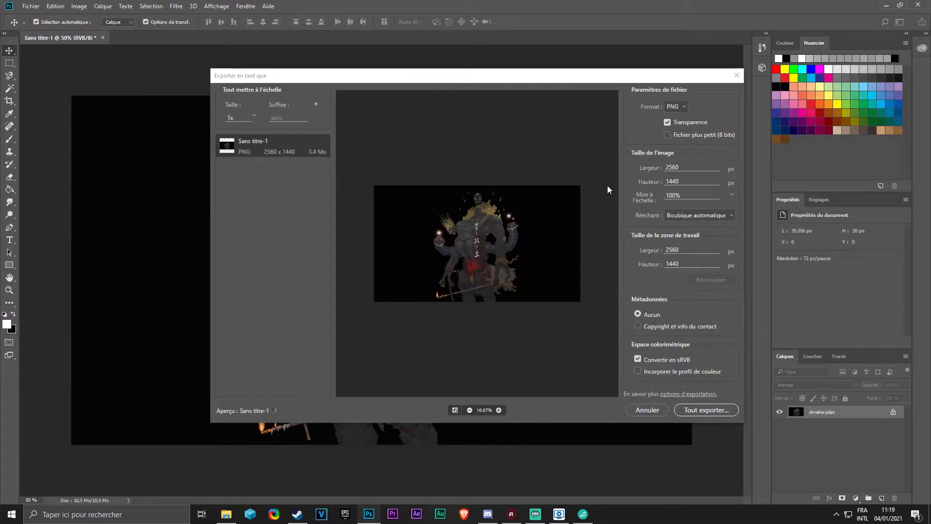
pyautogui.click(706, 410)
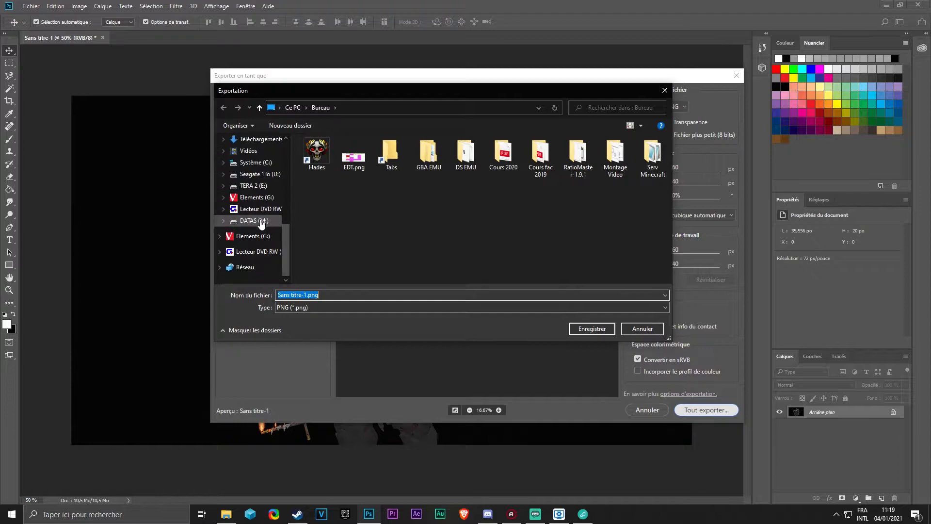
pyautogui.scroll(-1, 335, 201)
pyautogui.doubleClick(336, 201)
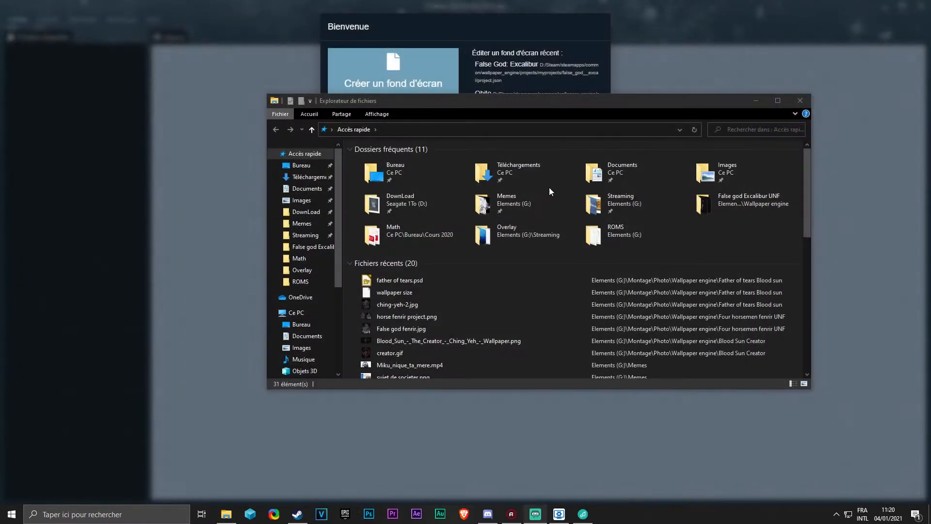
# Step: Close File Explorer and create a new Wallpaper Engine wallpaper from wallpaper size.png in the Father of tears Blood sun folder
pyautogui.click(802, 106)
pyautogui.click(410, 86)
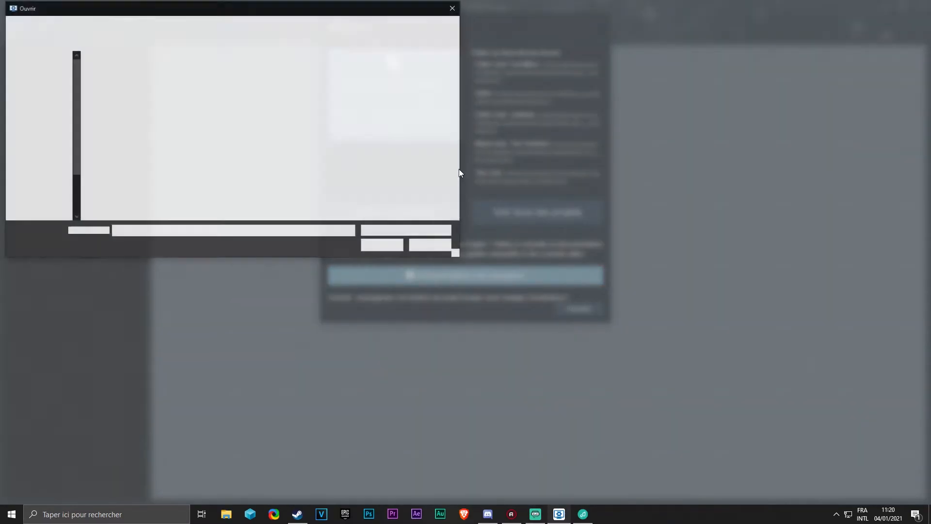
pyautogui.scroll(3, 41, 176)
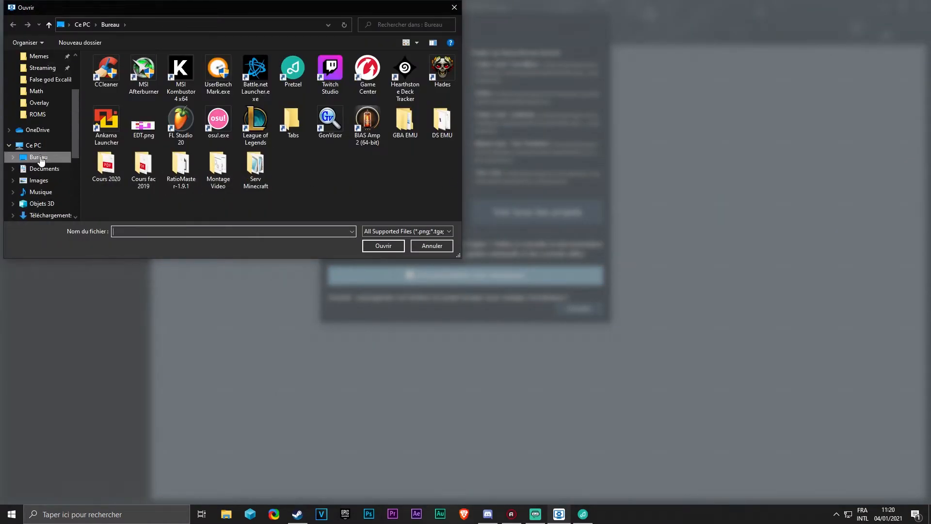
pyautogui.click(44, 79)
pyautogui.click(191, 25)
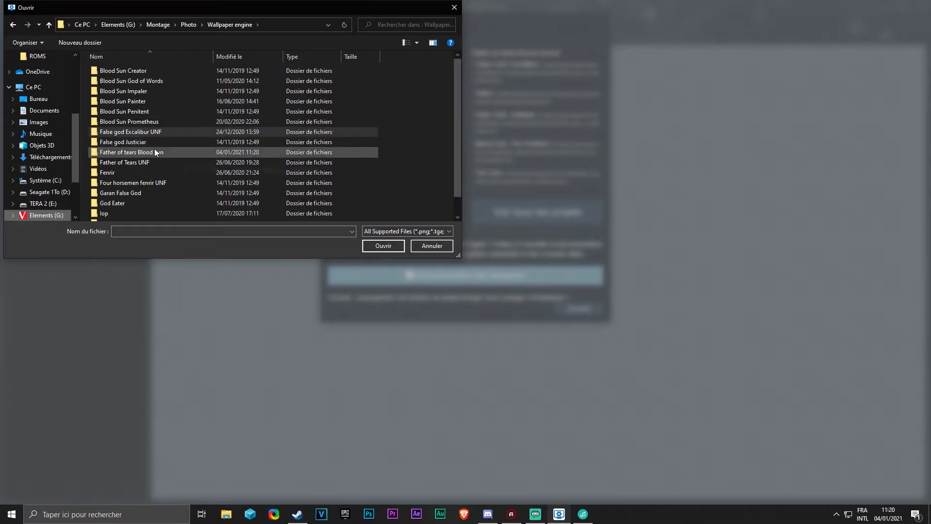
pyautogui.scroll(-1, 144, 173)
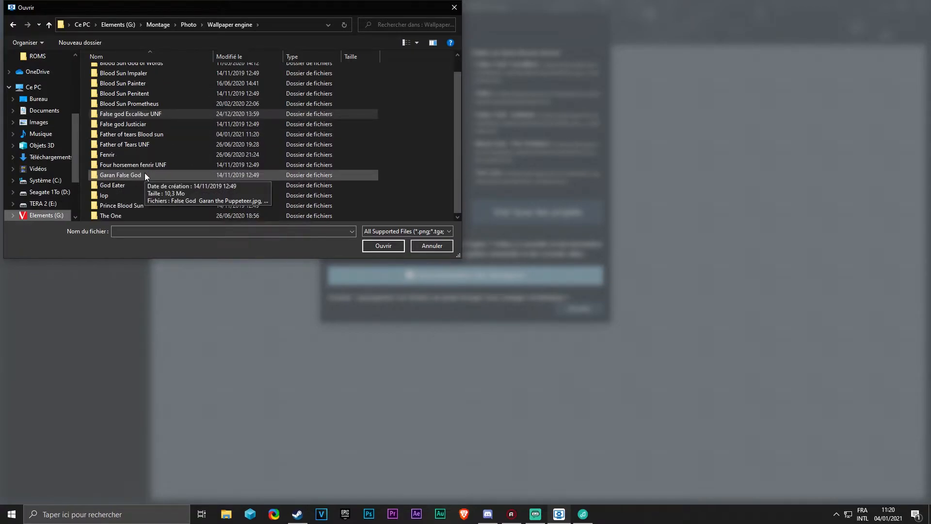
pyautogui.doubleClick(161, 135)
pyautogui.click(220, 80)
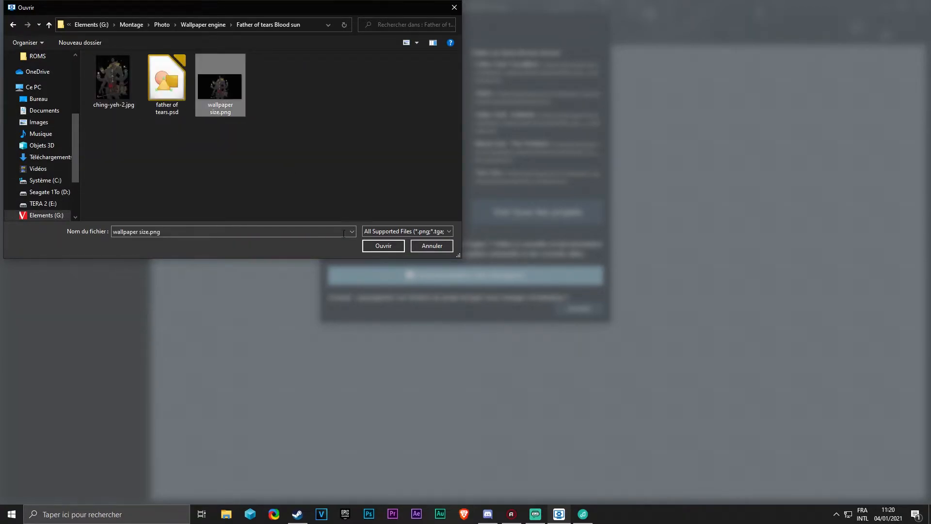
pyautogui.click(393, 246)
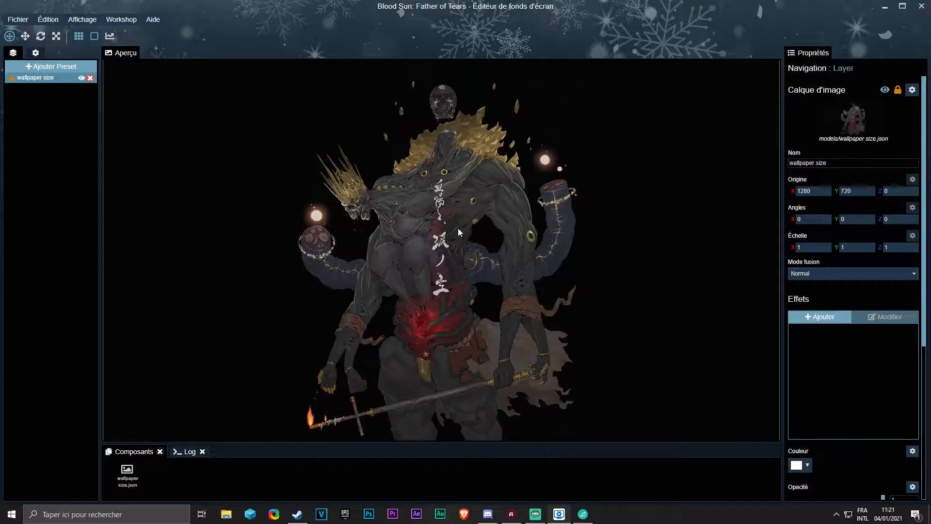
# Step: Save the Blood Sun: Father of Tears wallpaper project
pyautogui.scroll(-3, 458, 232)
pyautogui.scroll(2, 457, 232)
pyautogui.scroll(-1, 458, 232)
pyautogui.scroll(1, 457, 233)
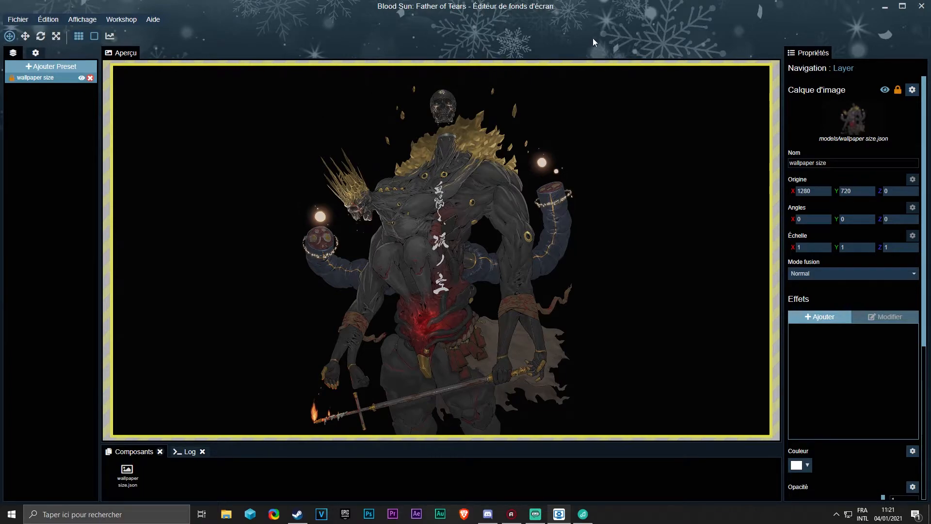
pyautogui.scroll(2, 431, 92)
pyautogui.hotkey('ctrl', 's')
pyautogui.scroll(-2, 431, 92)
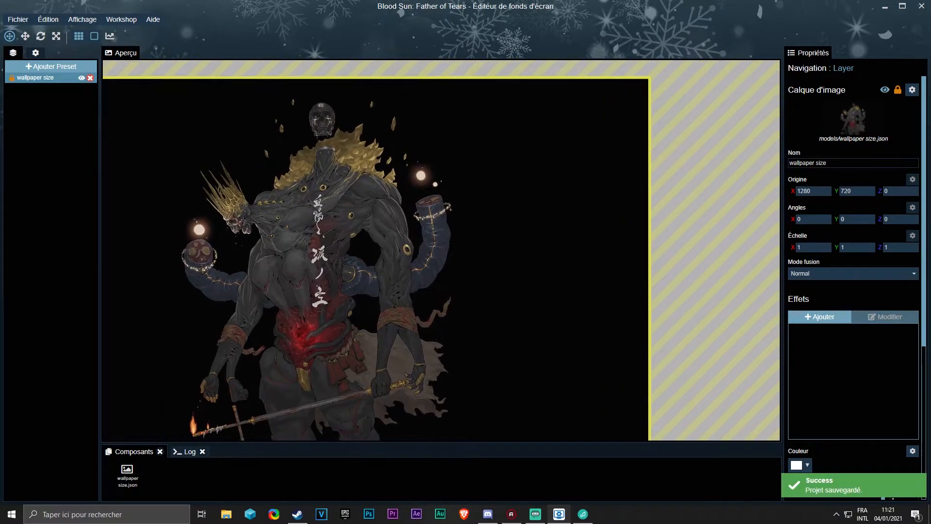
pyautogui.moveTo(431, 92)
pyautogui.mouseDown()
pyautogui.moveTo(458, 90)
pyautogui.moveTo(447, 89)
pyautogui.mouseUp()
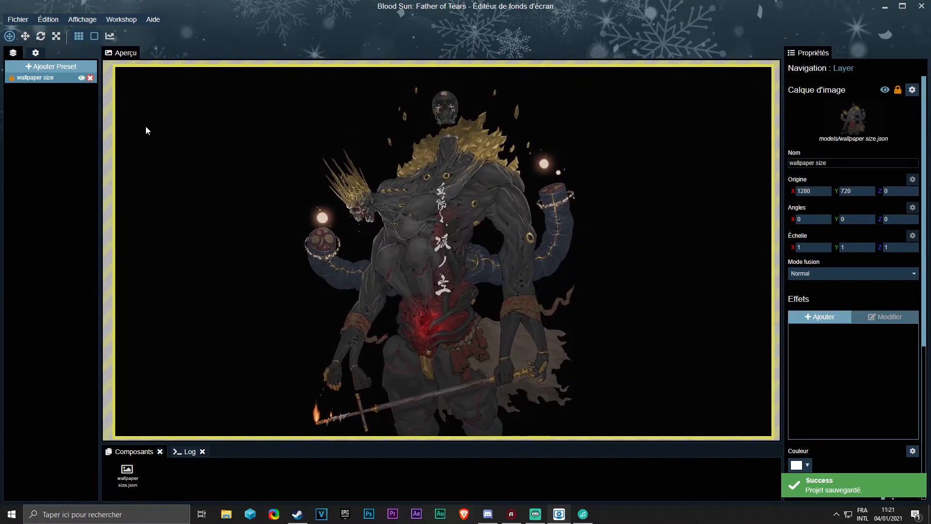
# Step: Preview the Bulles, Interactif, Feu and Braise presets, leaving the preset library without adding any
pyautogui.click(38, 69)
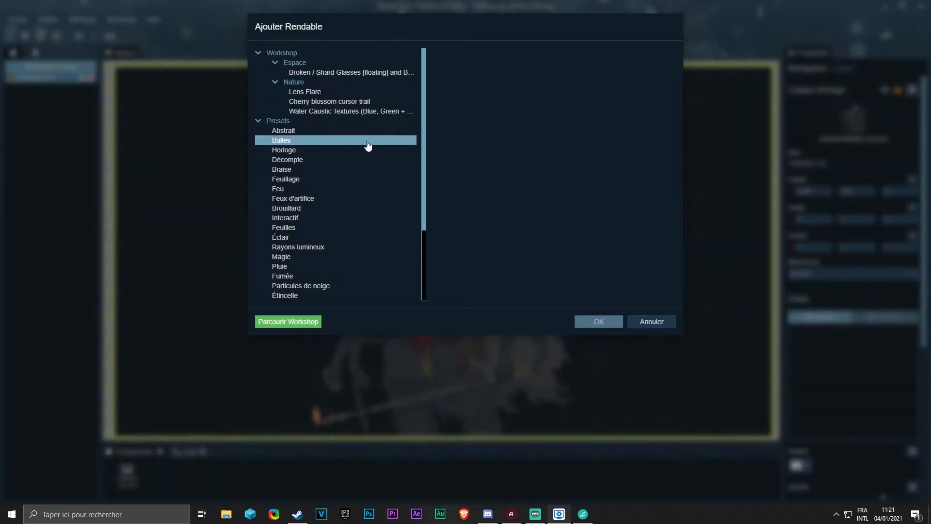
pyautogui.click(306, 142)
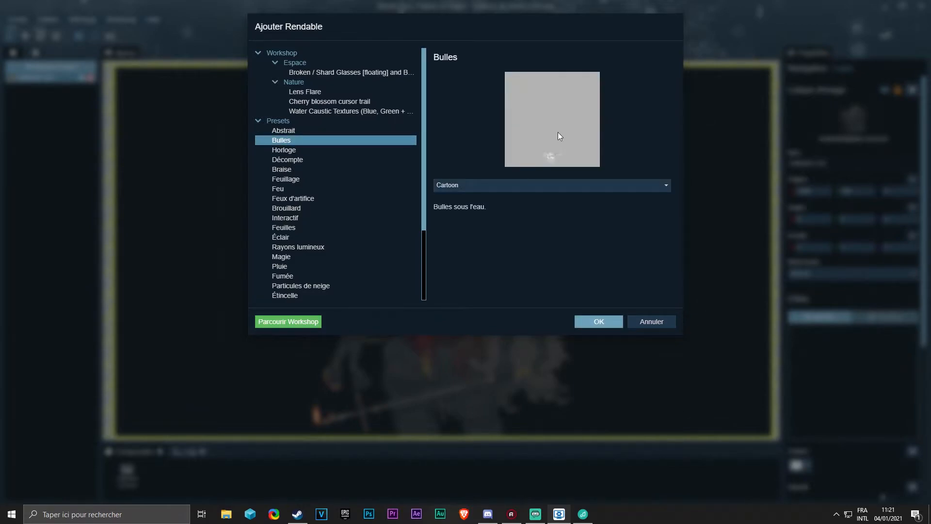
pyautogui.scroll(-3, 359, 158)
pyautogui.scroll(3, 293, 129)
pyautogui.click(285, 217)
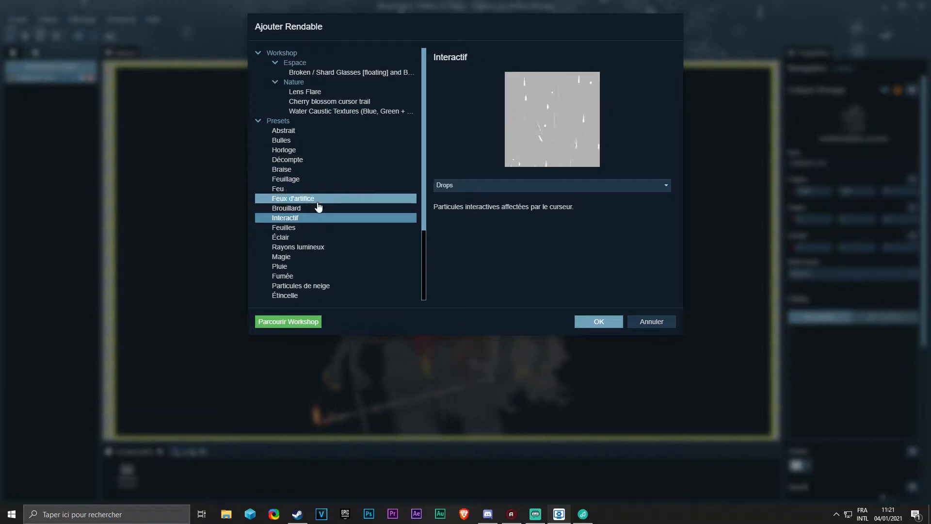
pyautogui.click(326, 189)
pyautogui.click(313, 171)
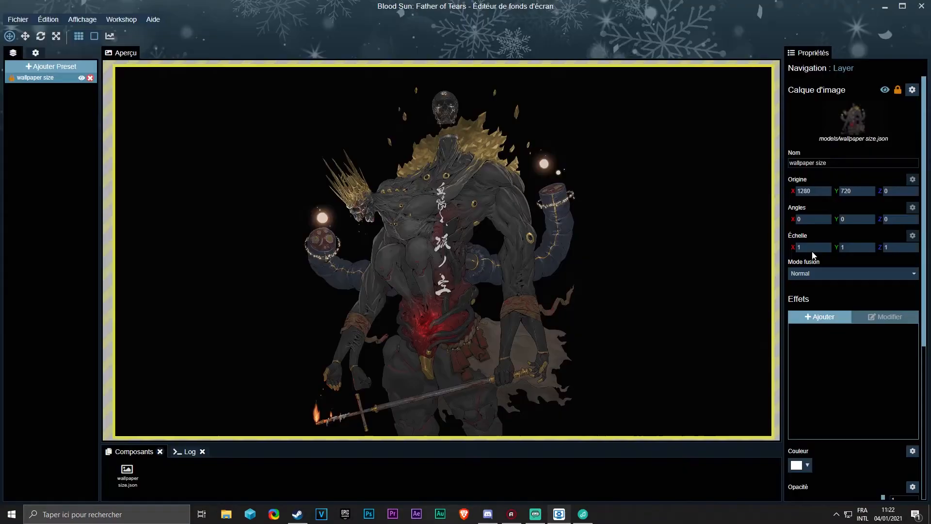
# Step: Review the image layer's properties and preview the Feu effect, leaving the effect library without adding it
pyautogui.scroll(-5, 881, 292)
pyautogui.scroll(5, 881, 289)
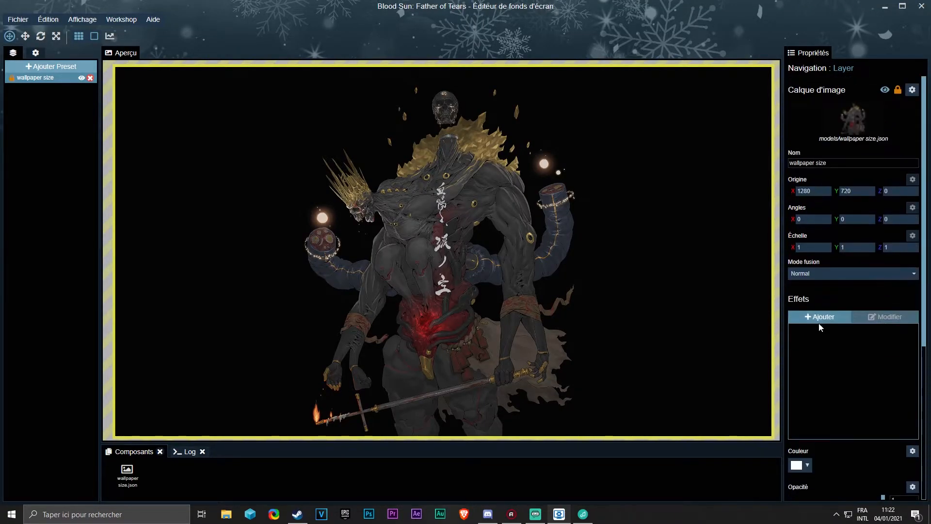
pyautogui.click(816, 318)
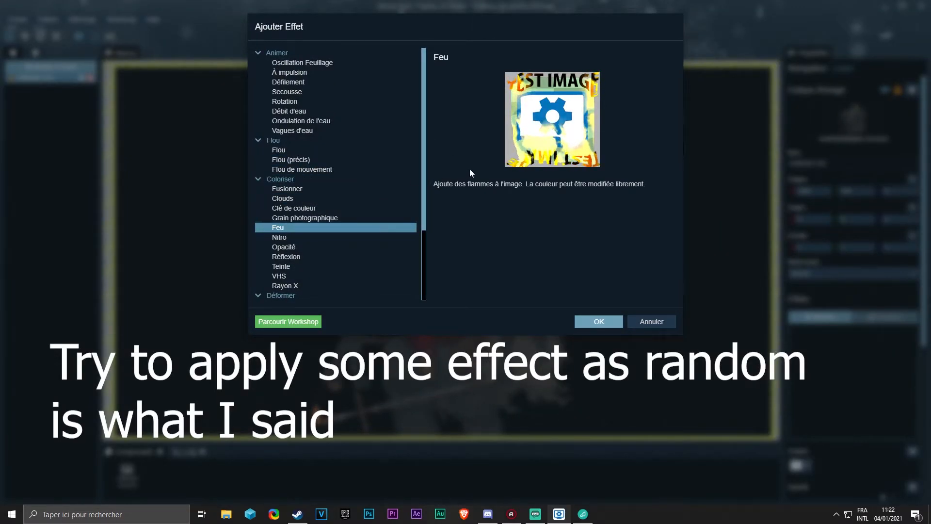
pyautogui.click(652, 324)
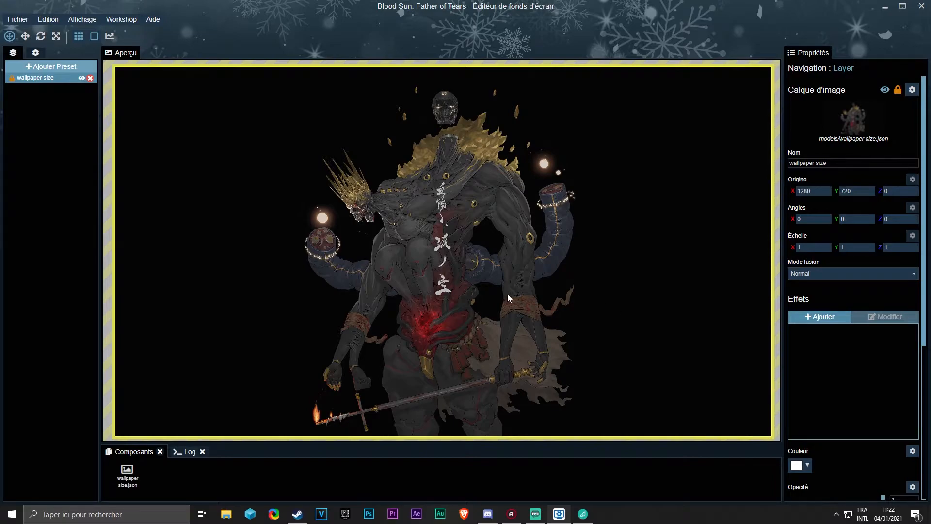
# Step: Preview the Vagues d'eau and Ondulation de l'eau effects for the image layer, leaving without adding either
pyautogui.scroll(5, 345, 409)
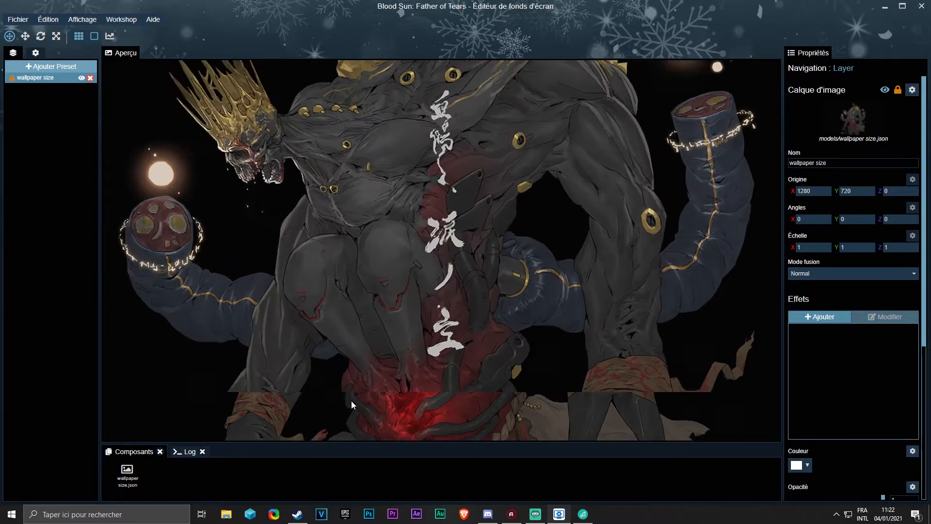
pyautogui.click(809, 316)
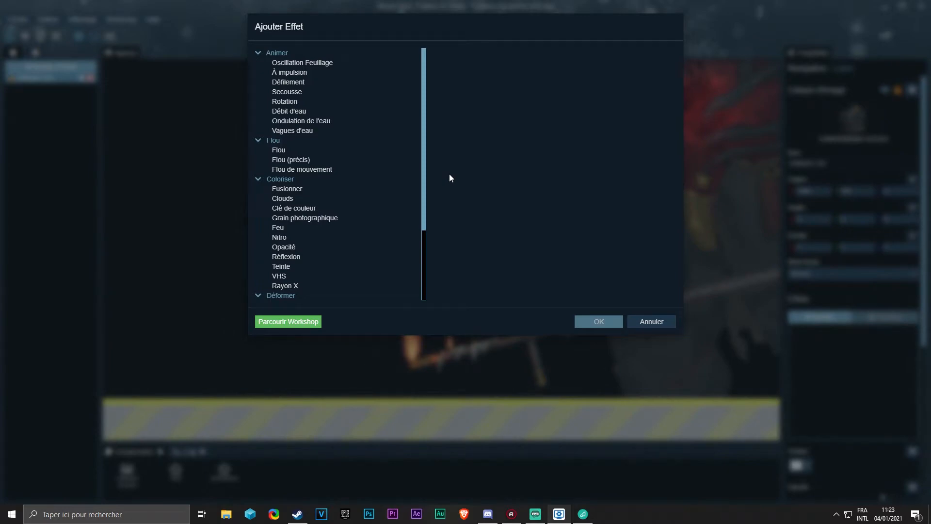
pyautogui.click(296, 131)
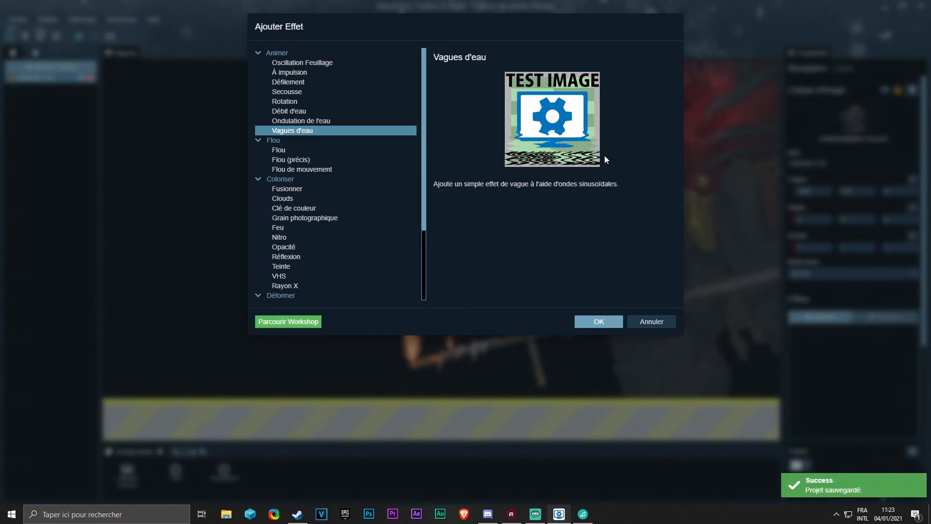
pyautogui.click(316, 119)
pyautogui.press('Escape')
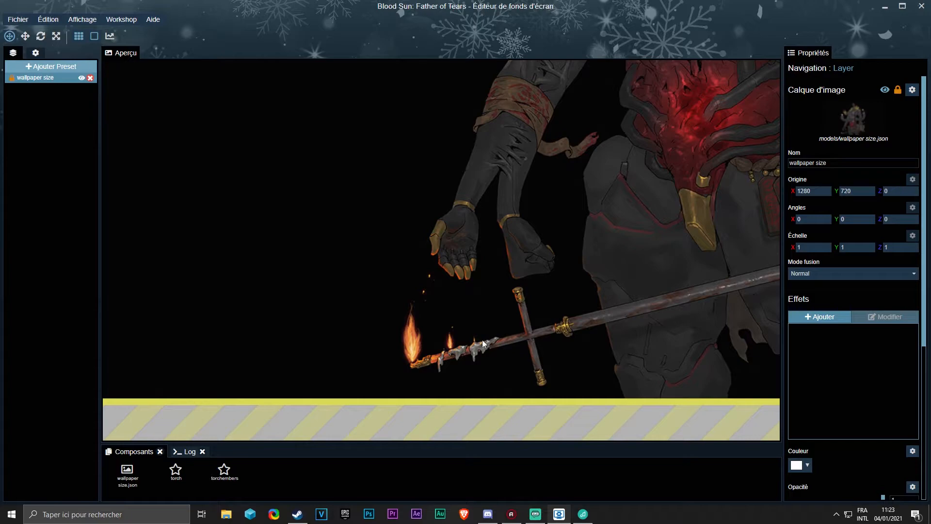
# Step: Open the existing wallpaper project Blood Sun: The Fallen Prince of Sun (v.2.0)
pyautogui.click(18, 19)
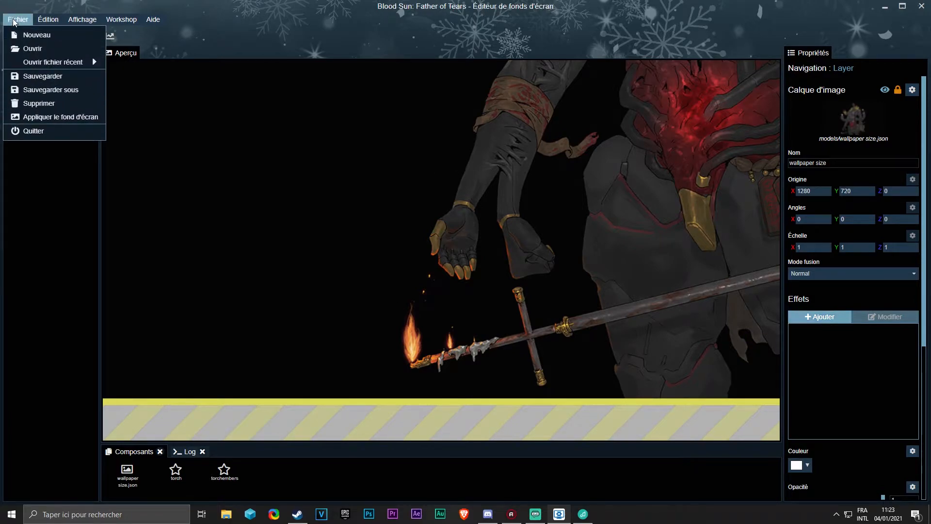
pyautogui.moveTo(72, 63)
pyautogui.click(33, 48)
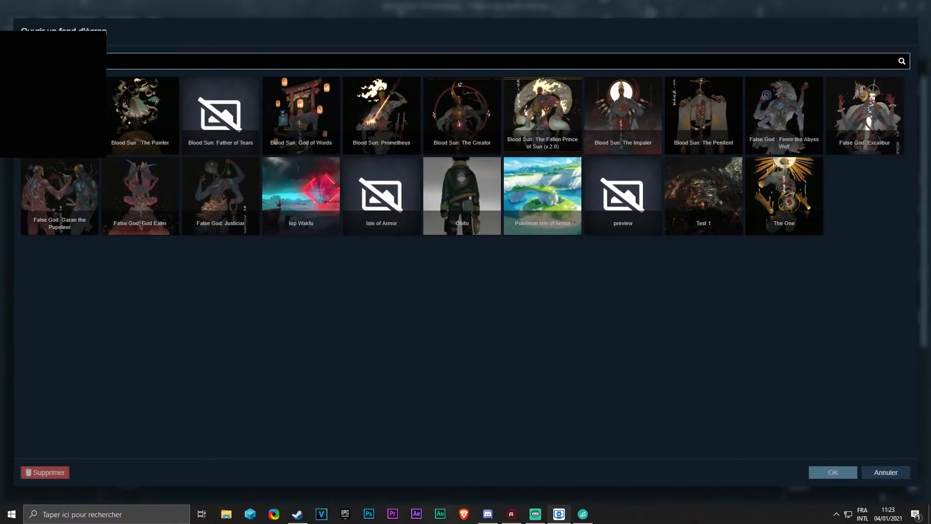
pyautogui.click(558, 136)
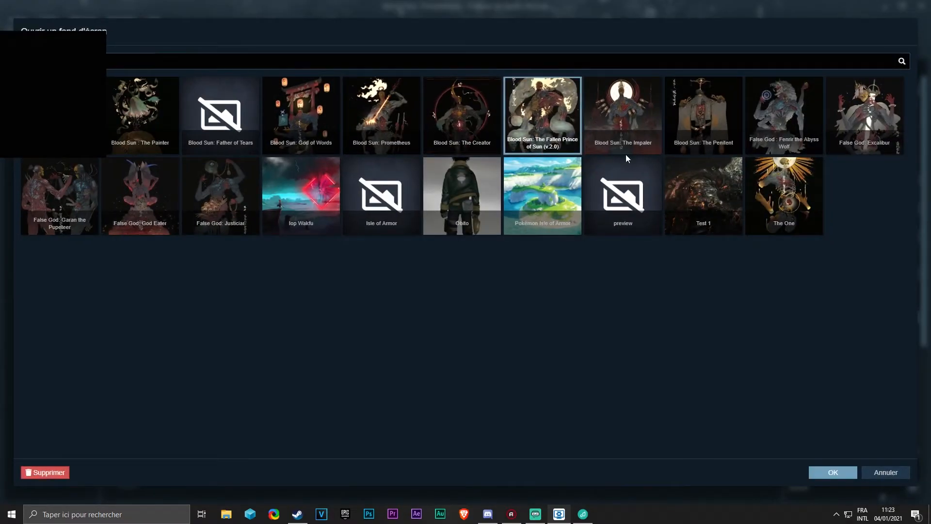
pyautogui.click(832, 471)
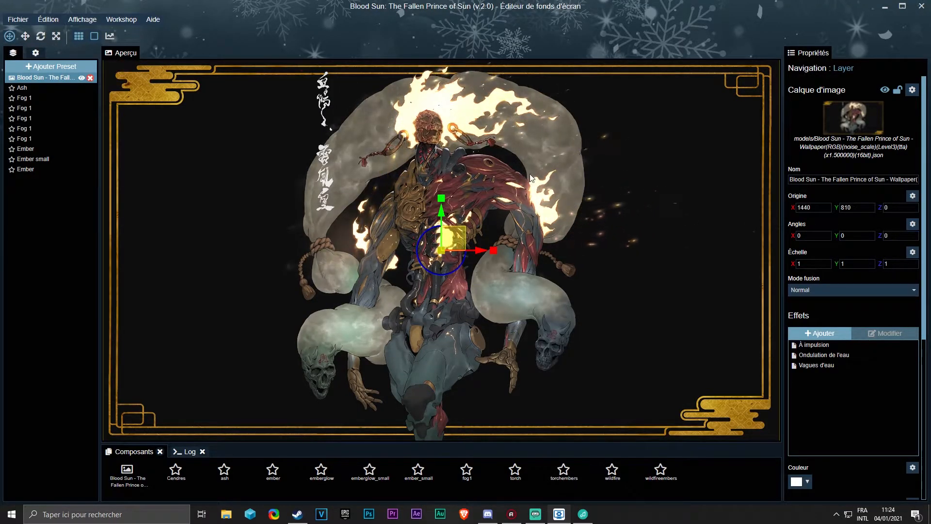
# Step: Examine the À impulsion, Ondulation de l'eau and Vagues d'eau effects applied to the Fallen Prince of Sun image layer
pyautogui.click(817, 365)
pyautogui.click(816, 355)
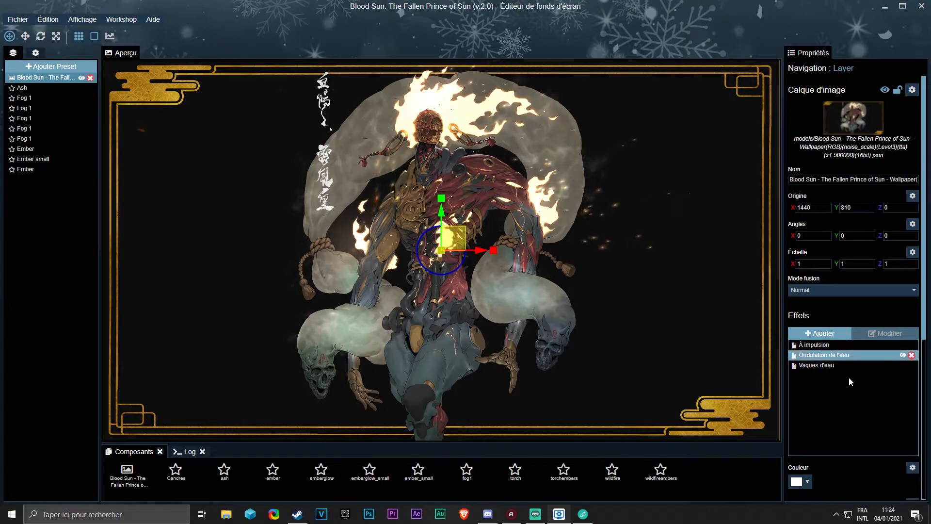
pyautogui.click(902, 375)
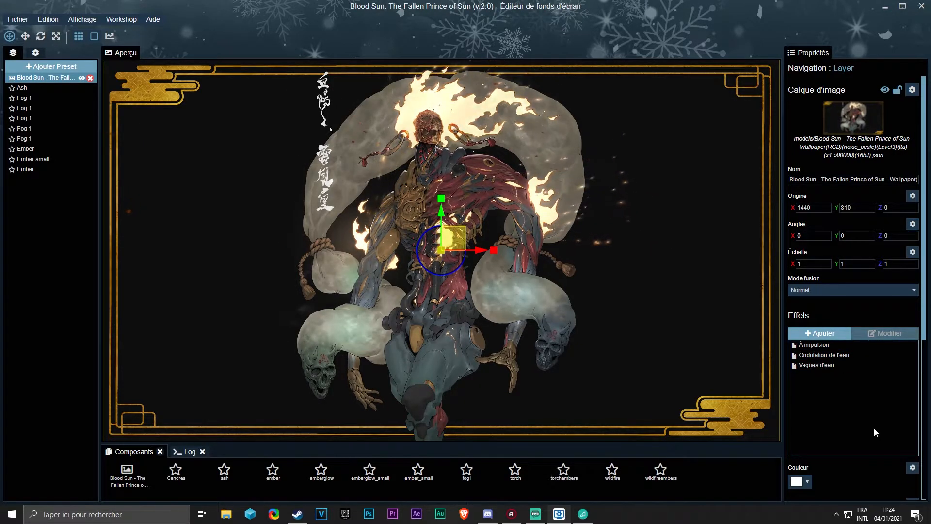
pyautogui.click(838, 346)
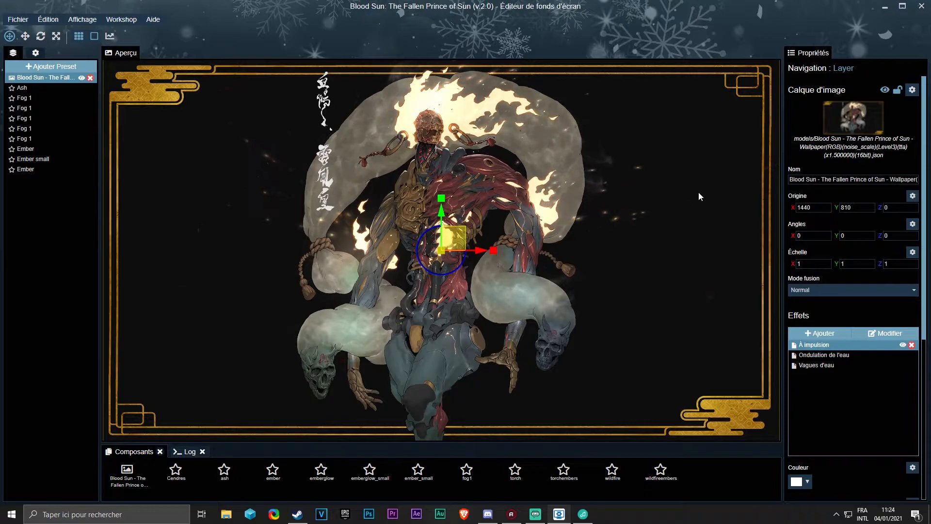
pyautogui.click(829, 358)
pyautogui.keyDown('shift'); pyautogui.click(831, 369); pyautogui.keyUp('shift')
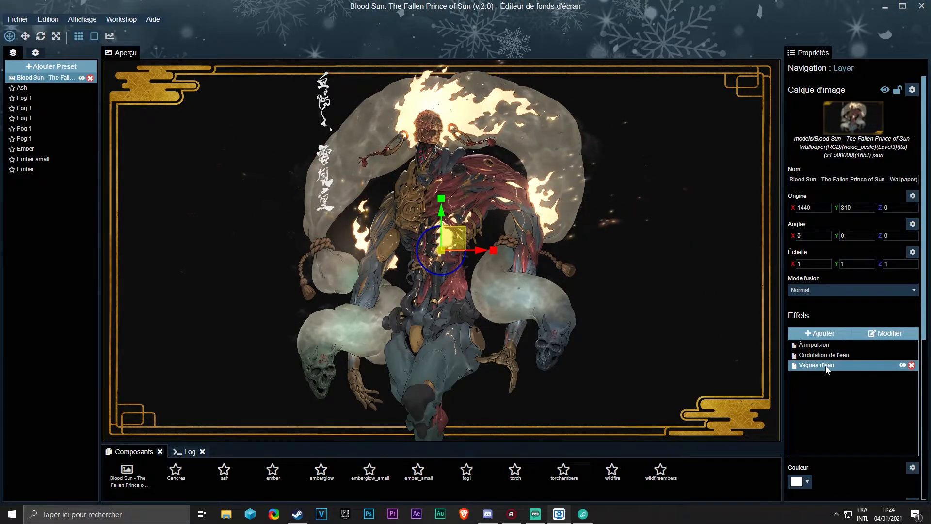
pyautogui.doubleClick(827, 367)
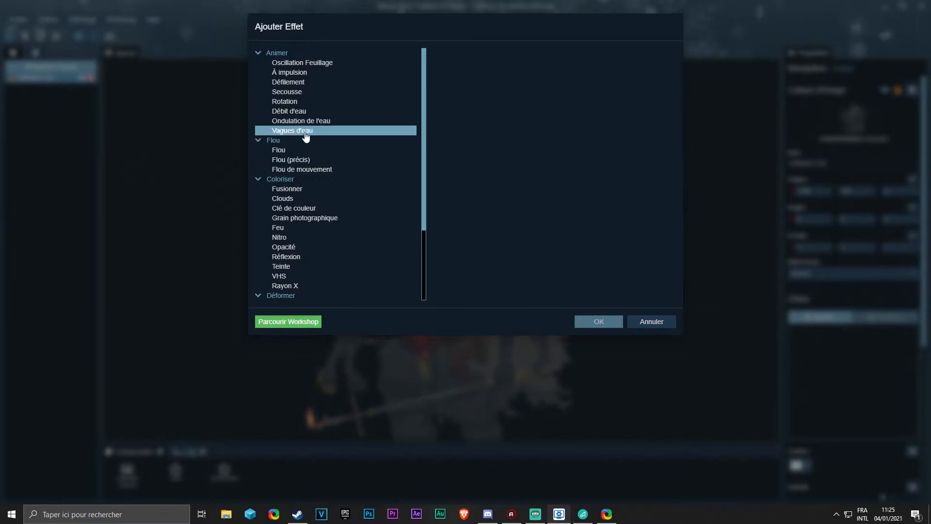
# Step: Add the Vagues d'eau effect to the Father of Tears image layer, display its opacity mask for painting and save the project
pyautogui.click(306, 138)
pyautogui.click(598, 320)
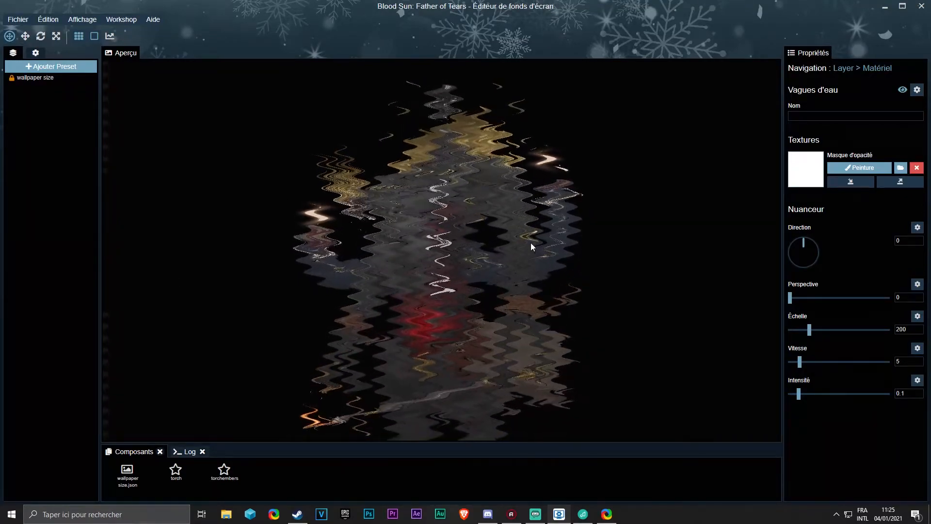
pyautogui.click(861, 168)
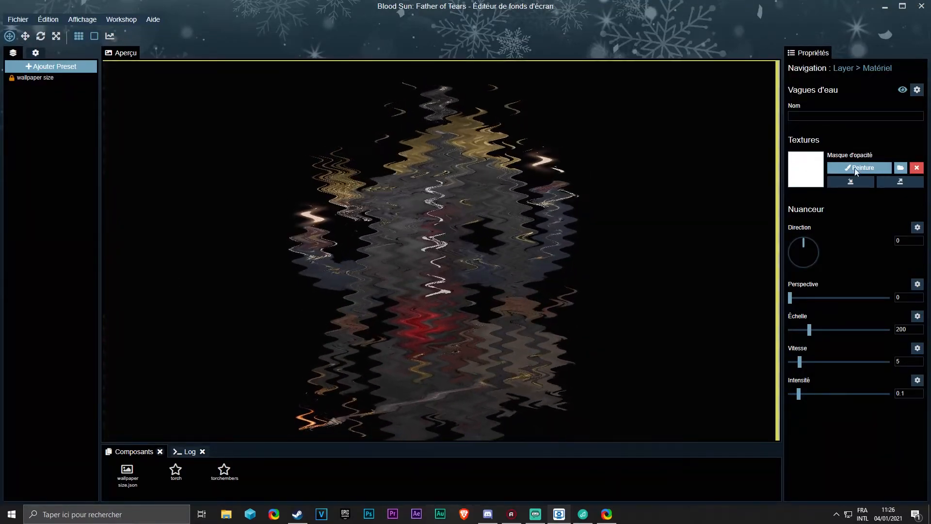
pyautogui.click(849, 172)
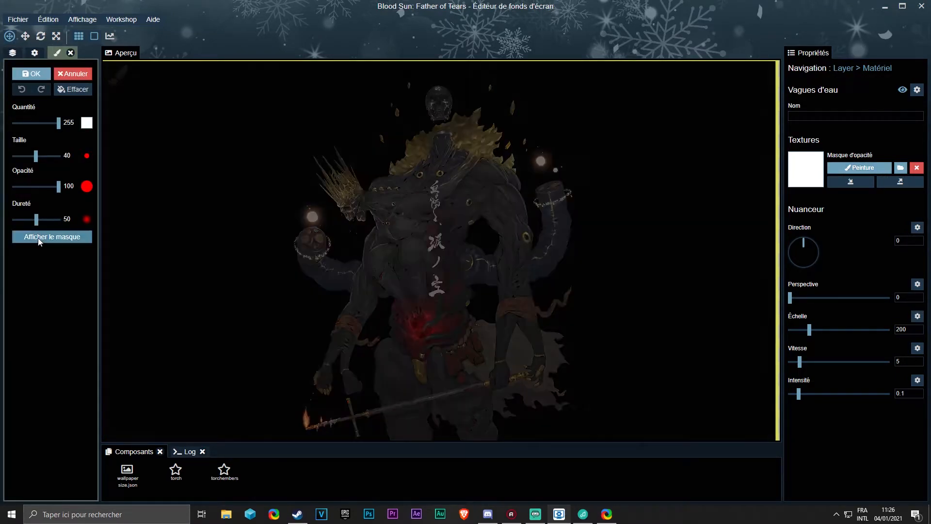
pyautogui.click(39, 237)
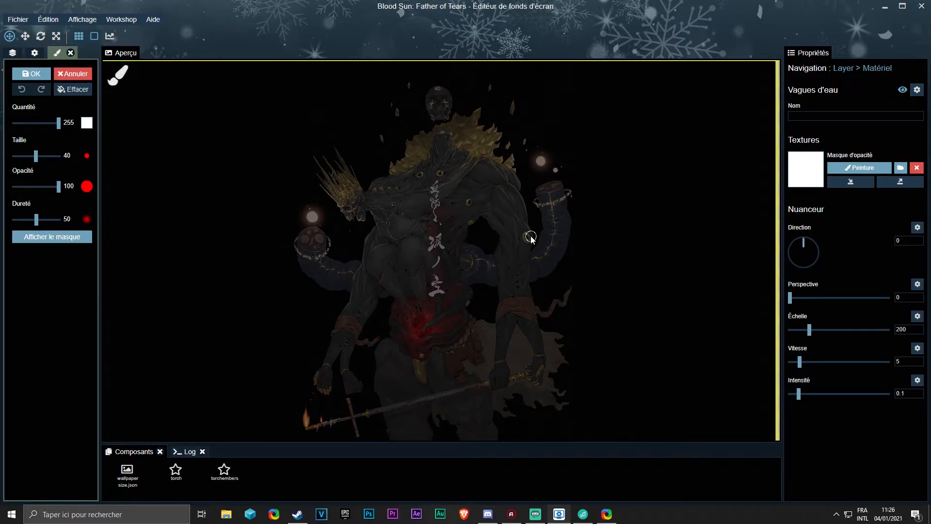
pyautogui.hotkey('ctrl', 's')
# Step: Paint the Vagues d'eau opacity mask over both flames near the sword's end and their sparks with a size 9 brush
pyautogui.scroll(5, 348, 363)
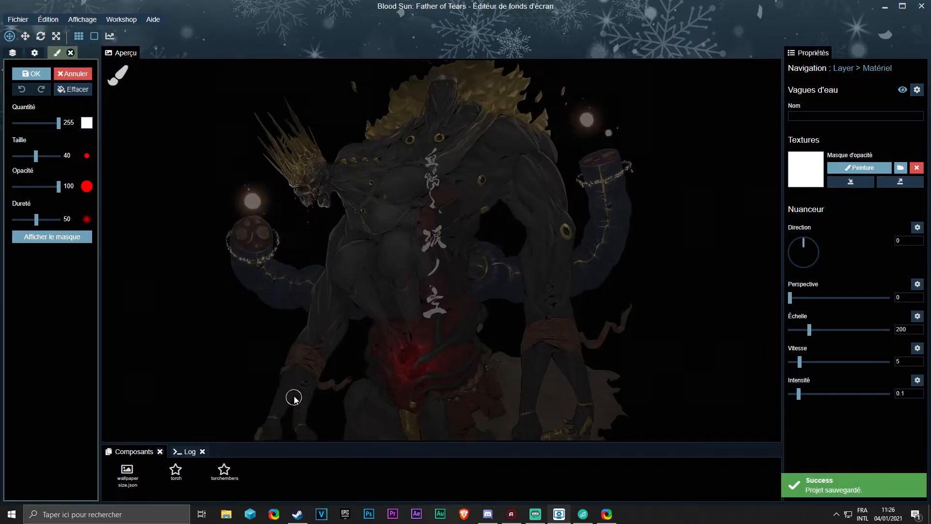
pyautogui.scroll(6, 344, 367)
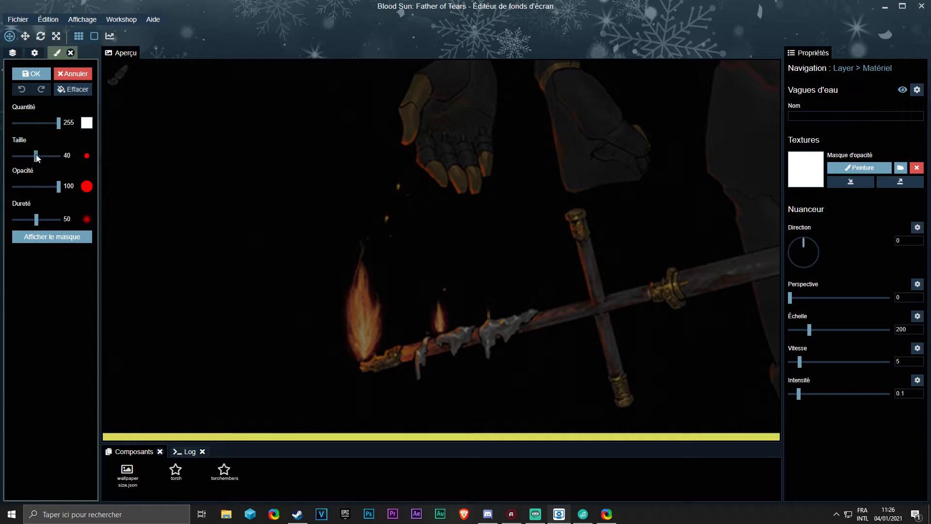
pyautogui.moveTo(35, 154); pyautogui.dragTo(30, 154)
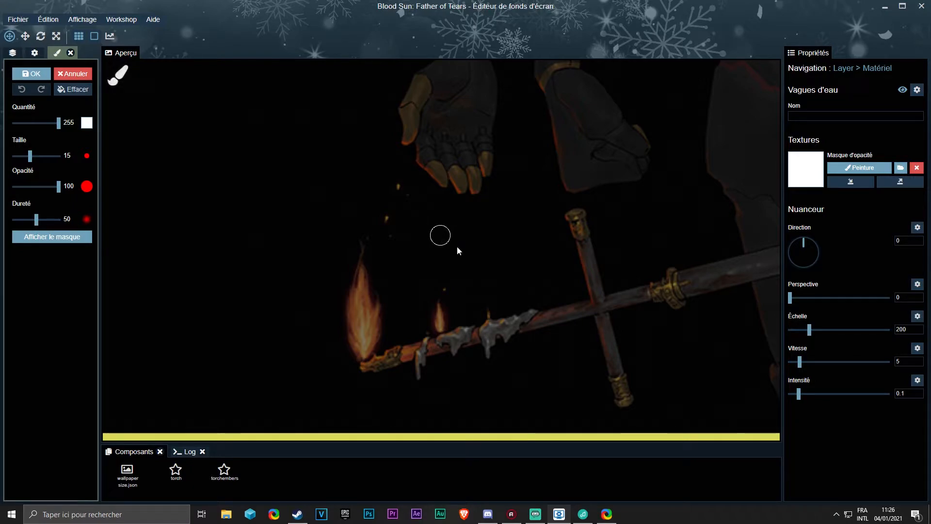
pyautogui.scroll(-3, 364, 277)
pyautogui.moveTo(361, 271)
pyautogui.mouseDown()
pyautogui.moveTo(352, 295)
pyautogui.moveTo(363, 347)
pyautogui.moveTo(378, 323)
pyautogui.moveTo(367, 291)
pyautogui.mouseUp()
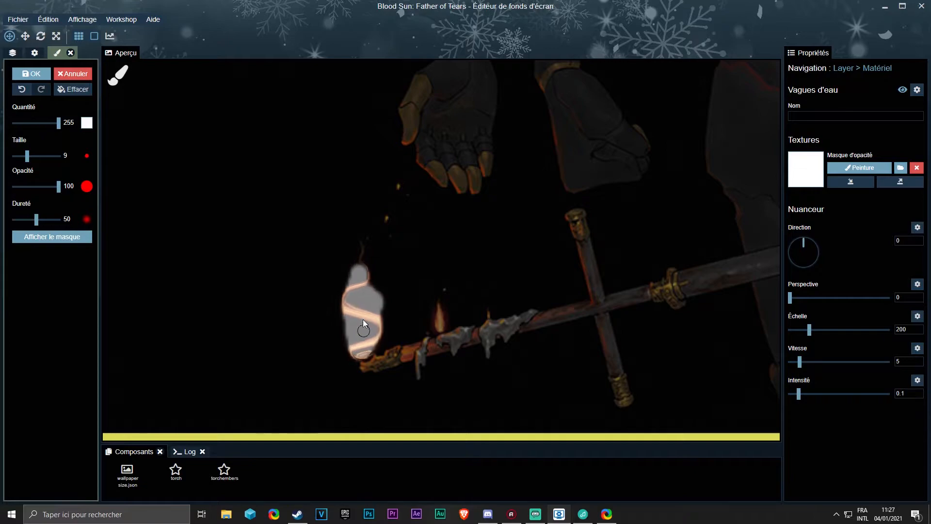
pyautogui.click(387, 222)
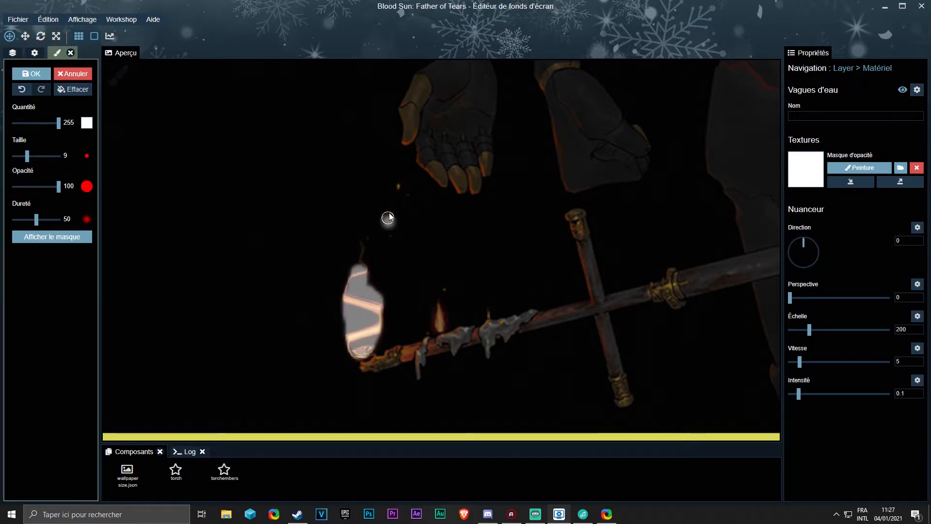
pyautogui.click(397, 187)
pyautogui.click(444, 289)
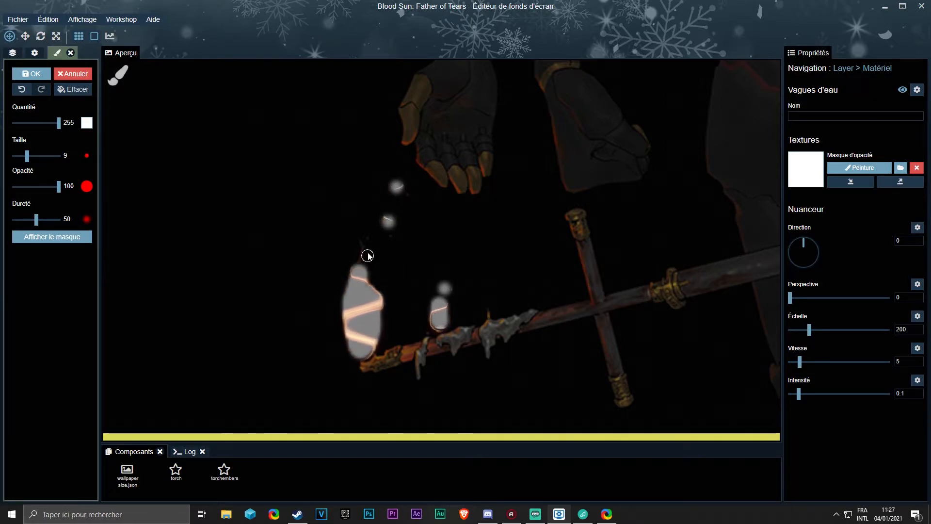
pyautogui.click(55, 238)
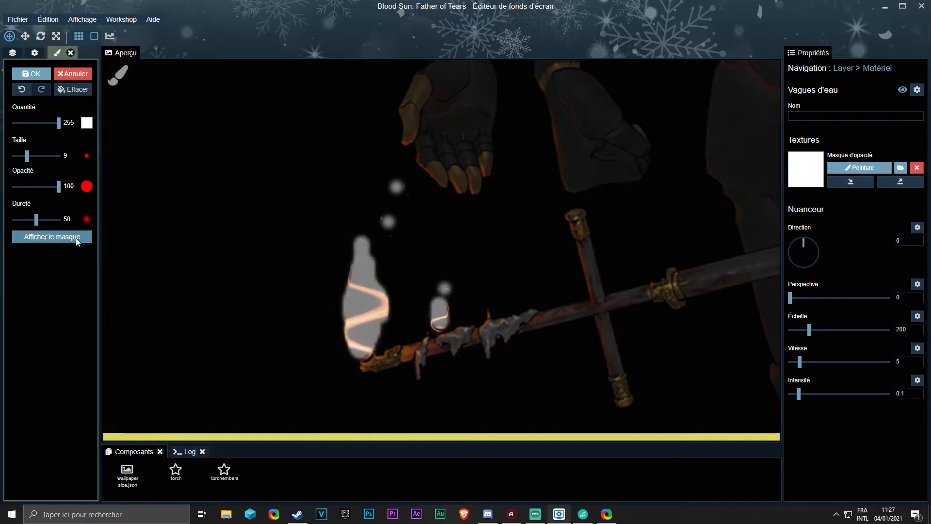
# Step: Hide the mask overlay and set the Vagues d'eau Échelle to 44.56, Vitesse to 1.49 and Intensité to 0.03
pyautogui.click(78, 241)
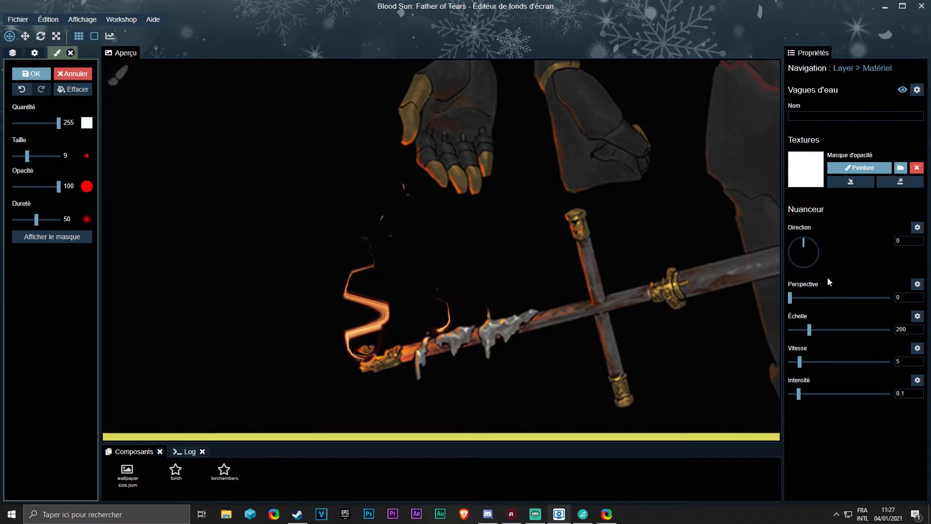
pyautogui.click(908, 329)
pyautogui.write('44.56')
pyautogui.click(898, 361)
pyautogui.press('BackSpace')
pyautogui.write('1.49')
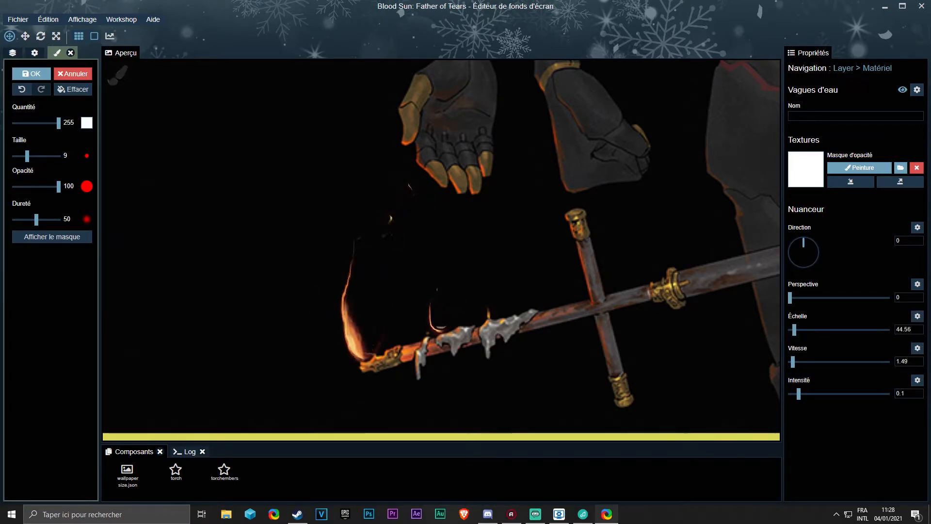
pyautogui.click(903, 394)
pyautogui.press('BackSpace')
pyautogui.write('03')
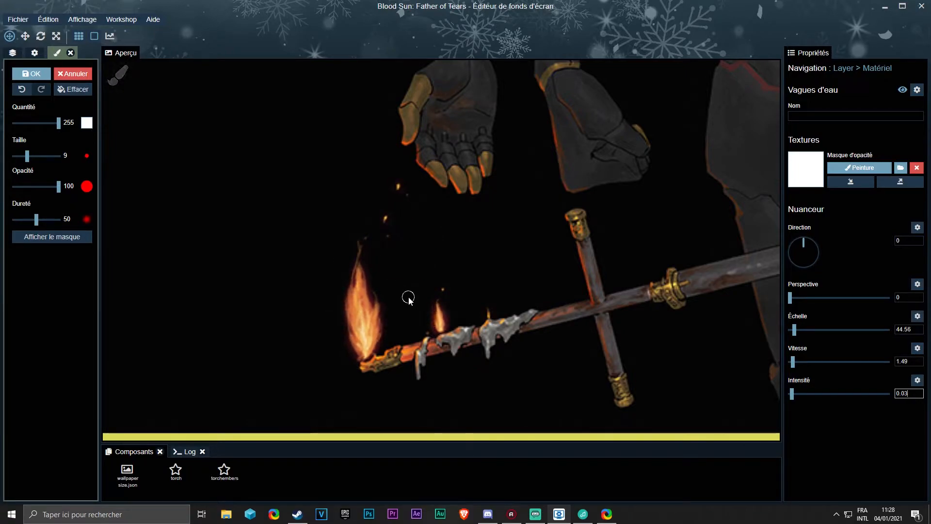
# Step: Extend the Vagues d'eau mask around the sparks and the small flame, saving the project along the way
pyautogui.click(18, 238)
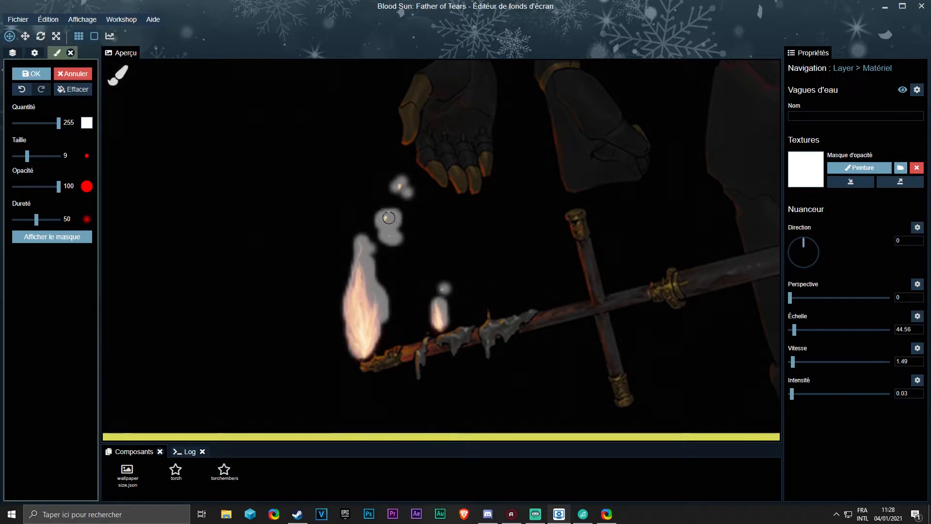
pyautogui.hotkey('ctrl', 's')
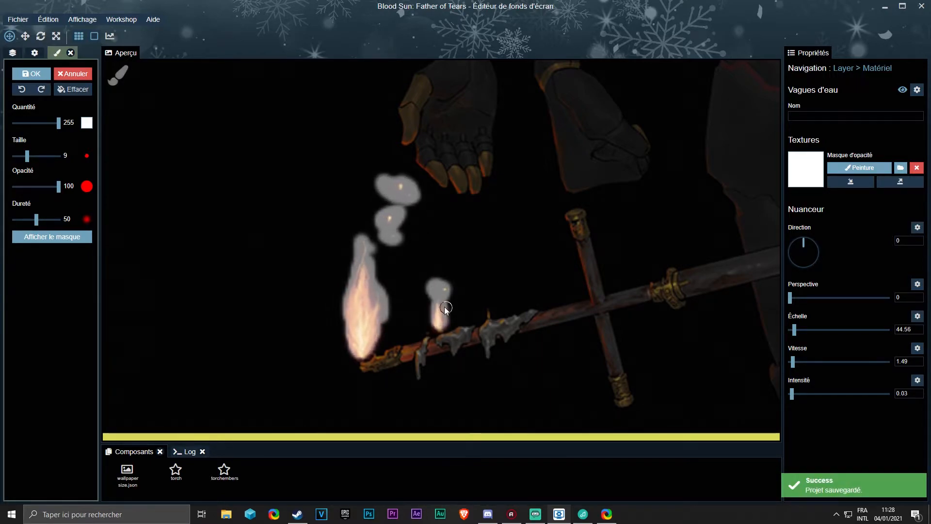
pyautogui.moveTo(445, 309); pyautogui.dragTo(450, 306)
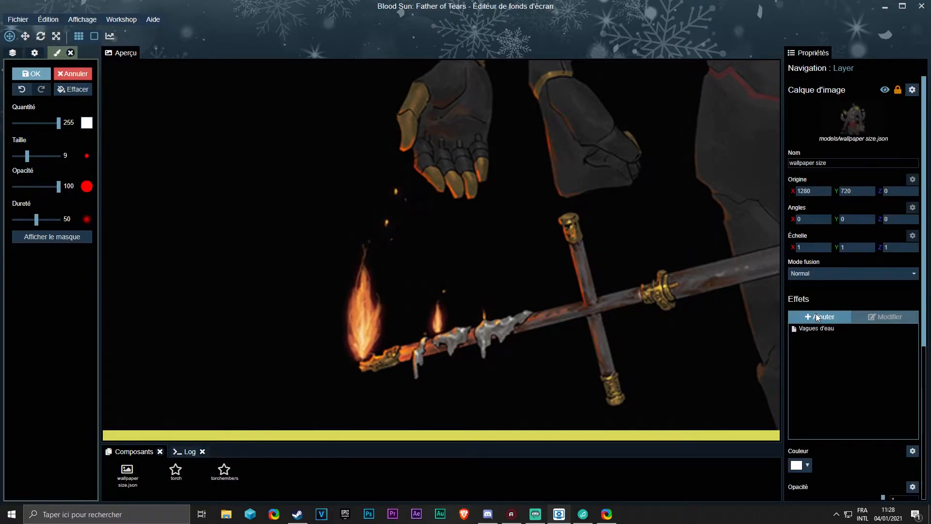
# Step: Add the Ondulation de l'eau effect to the image layer and start painting its opacity mask, checking the mask overlay
pyautogui.click(815, 314)
pyautogui.doubleClick(302, 121)
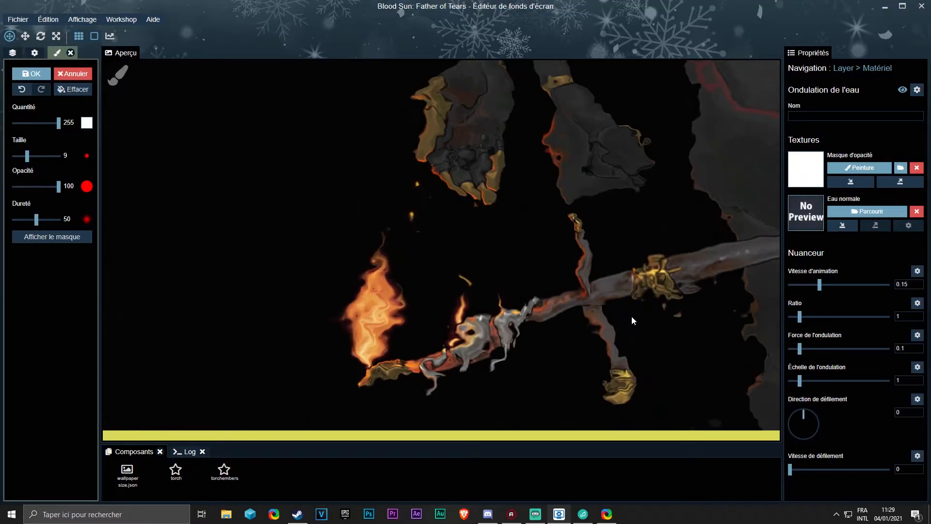
pyautogui.scroll(8, 530, 246)
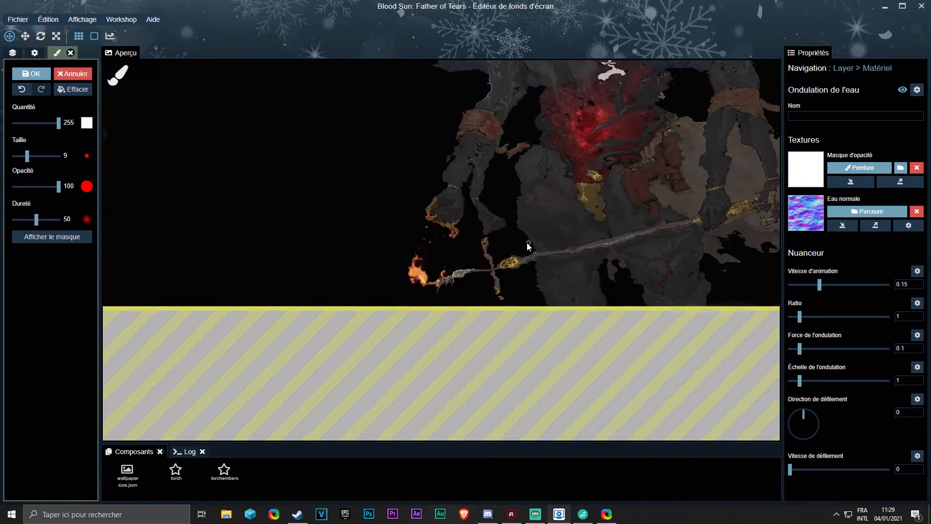
pyautogui.moveTo(402, 289); pyautogui.dragTo(459, 248)
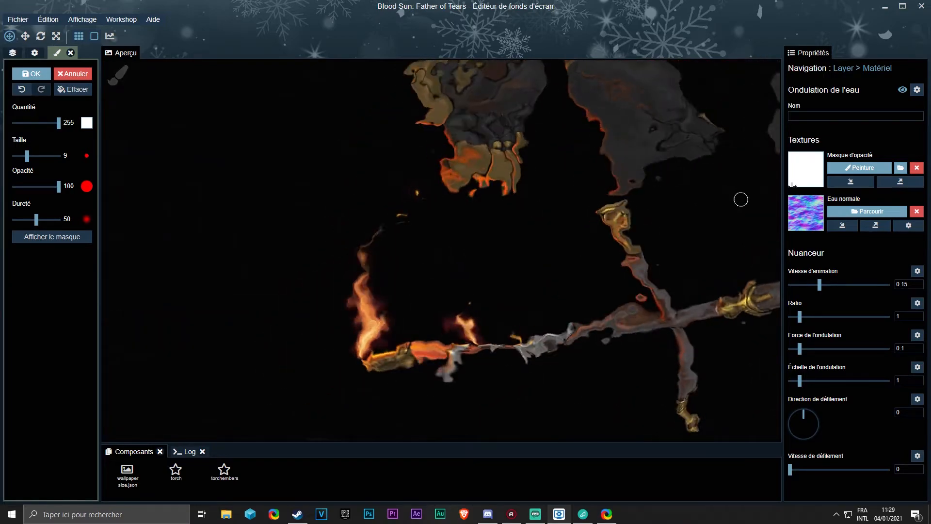
pyautogui.click(861, 167)
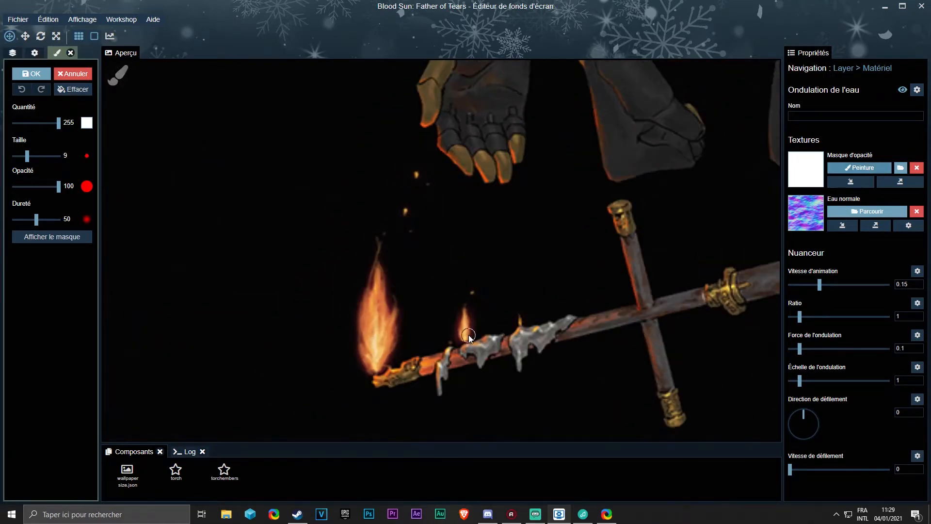
pyautogui.click(62, 237)
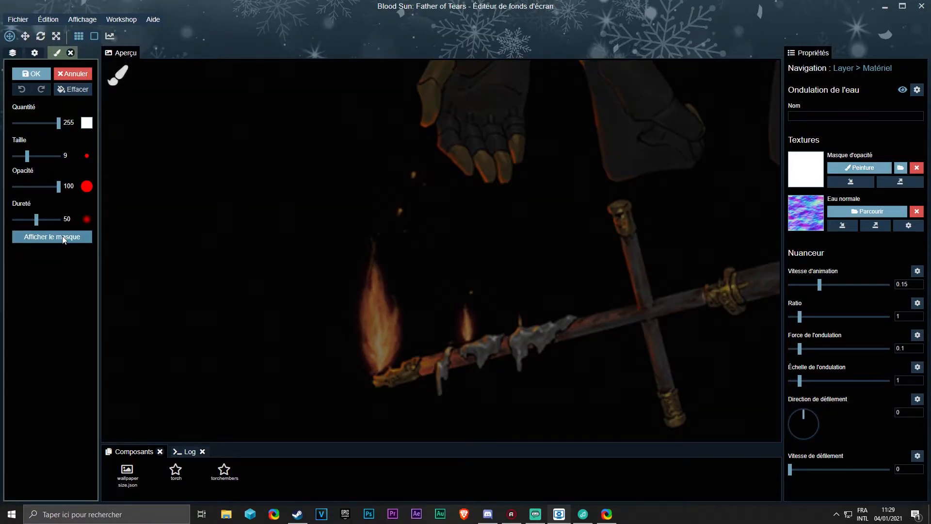
pyautogui.click(62, 235)
# Step: Save the project and export the Vagues d'eau opacity mask as "opa mask water" PNG in the Father of tears Blood sun folder
pyautogui.click(842, 68)
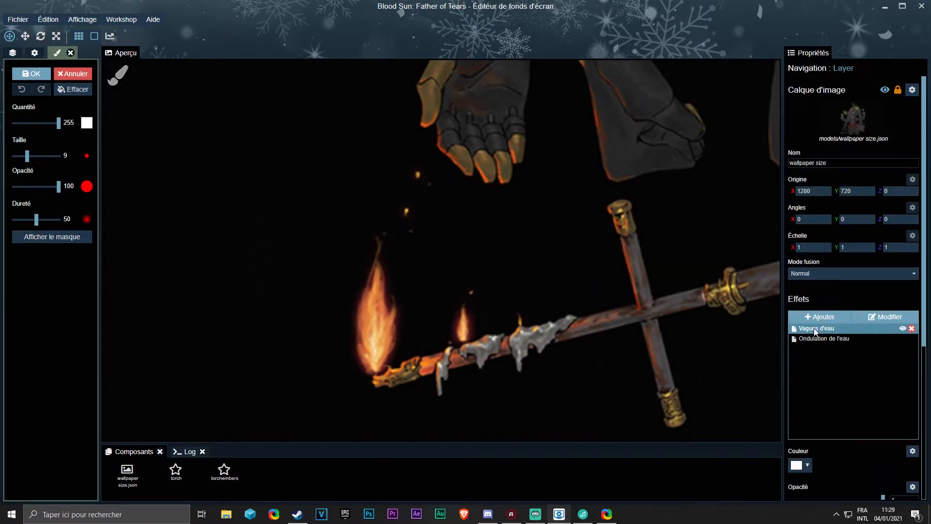
pyautogui.click(813, 327)
pyautogui.hotkey('ctrl', 's')
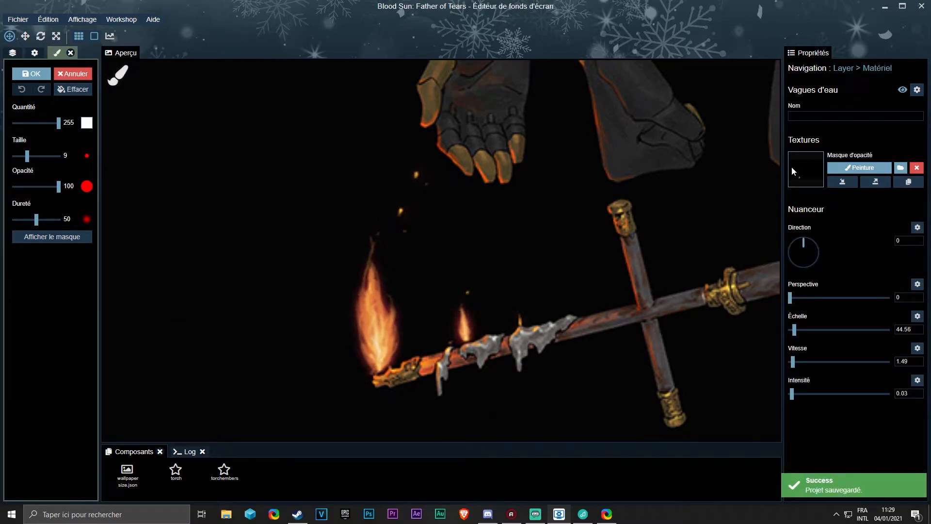
pyautogui.click(875, 181)
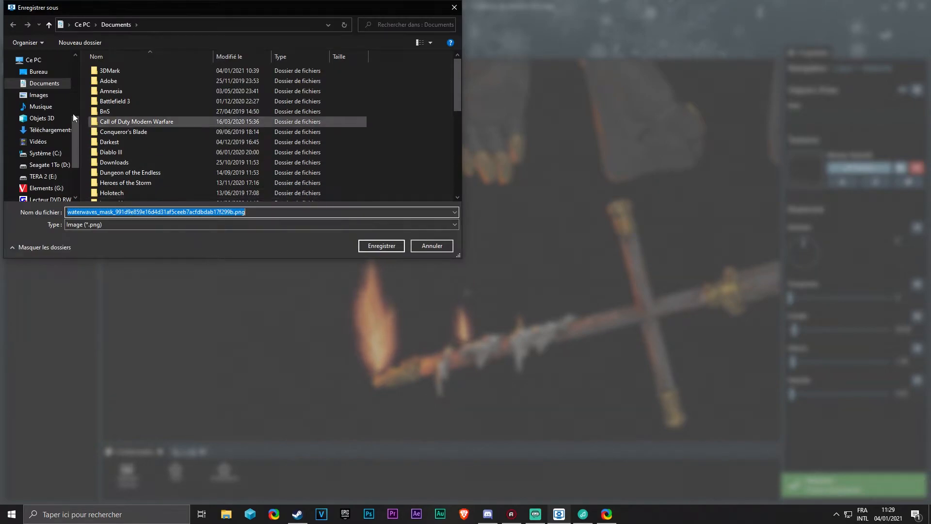
pyautogui.scroll(5, 37, 146)
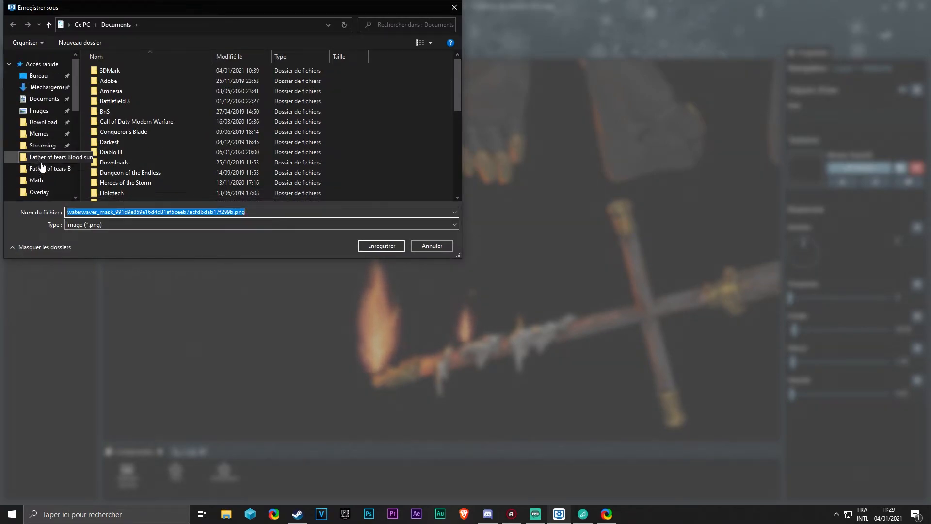
pyautogui.click(42, 167)
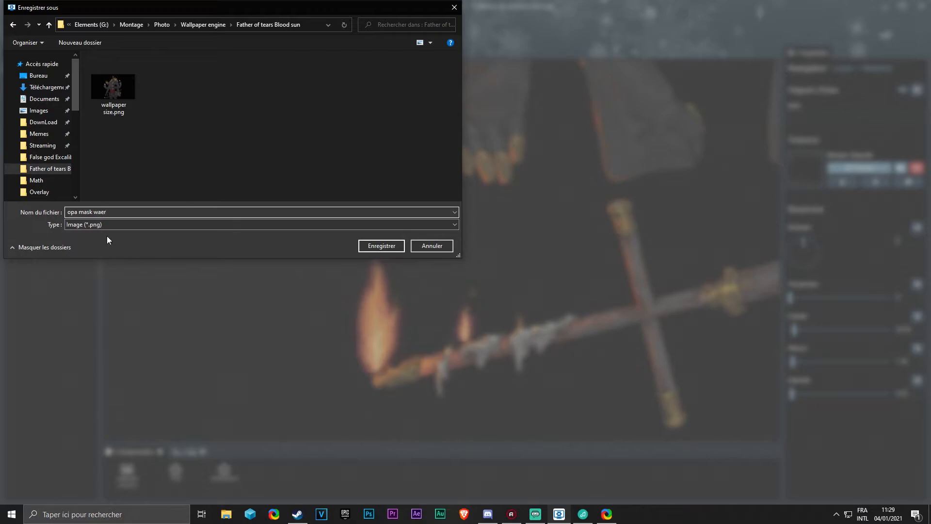
pyautogui.click(381, 246)
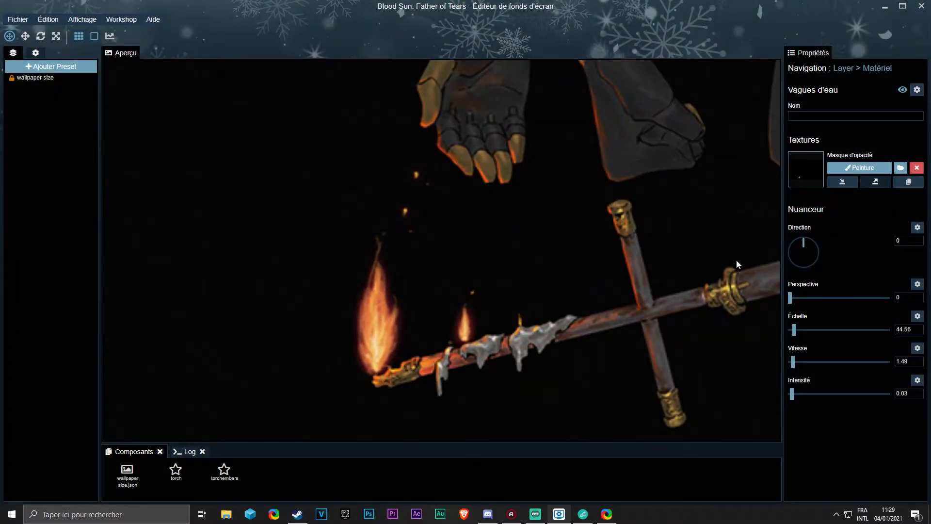
# Step: Import opa mask water.png as the opacity mask of the Ondulation de l'eau effect
pyautogui.click(843, 68)
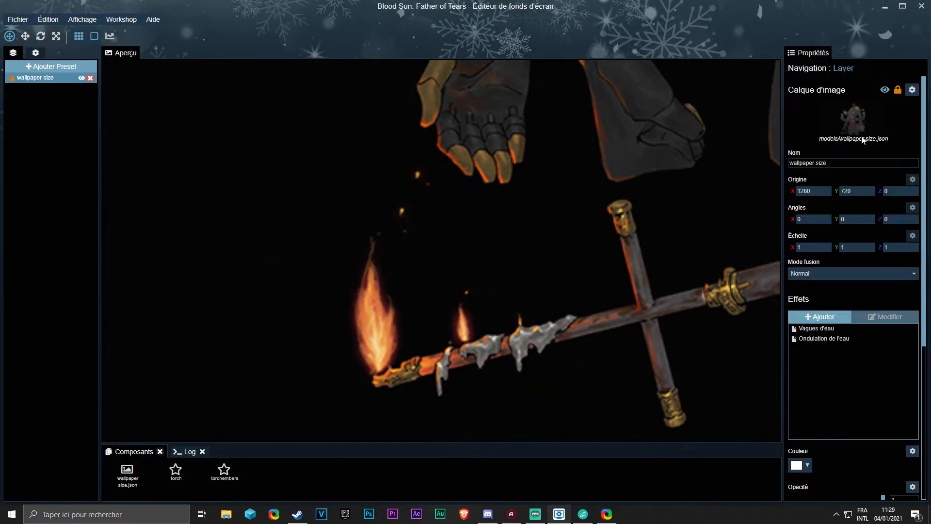
pyautogui.doubleClick(813, 340)
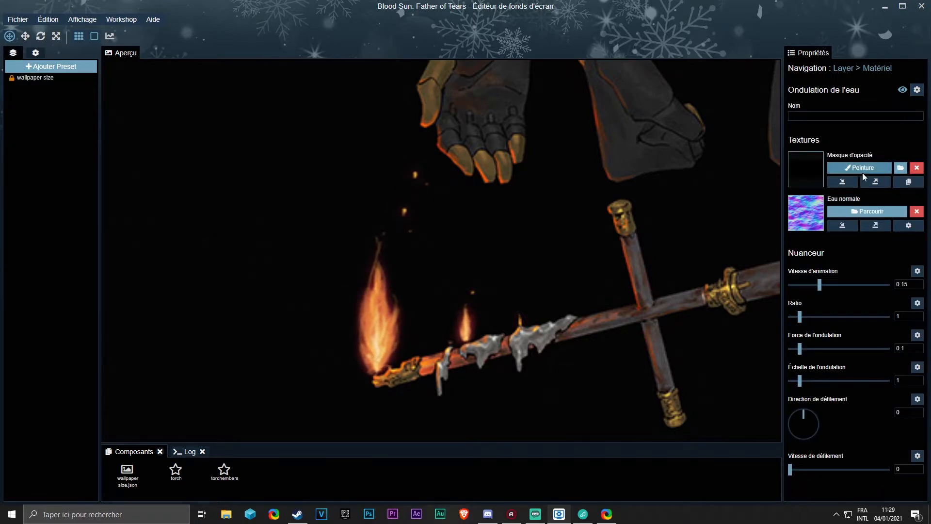
pyautogui.click(840, 182)
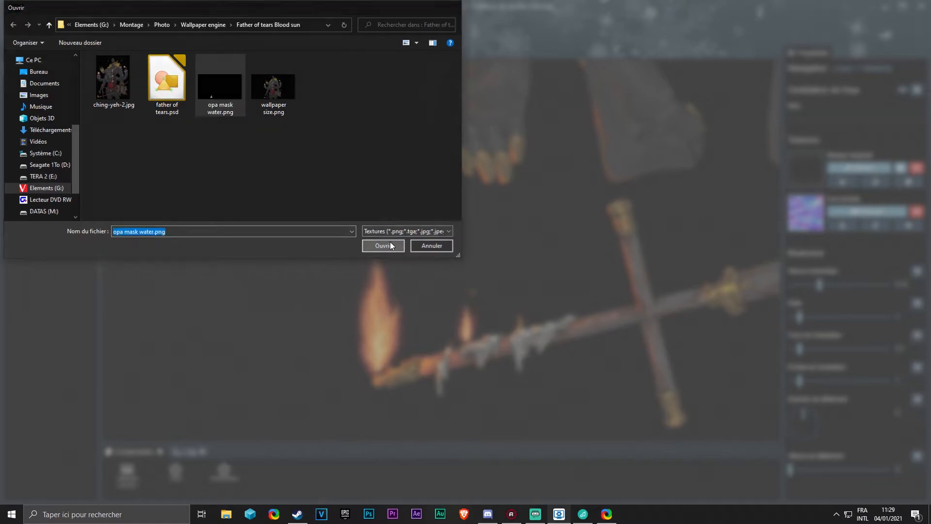
pyautogui.click(389, 241)
pyautogui.press('Return')
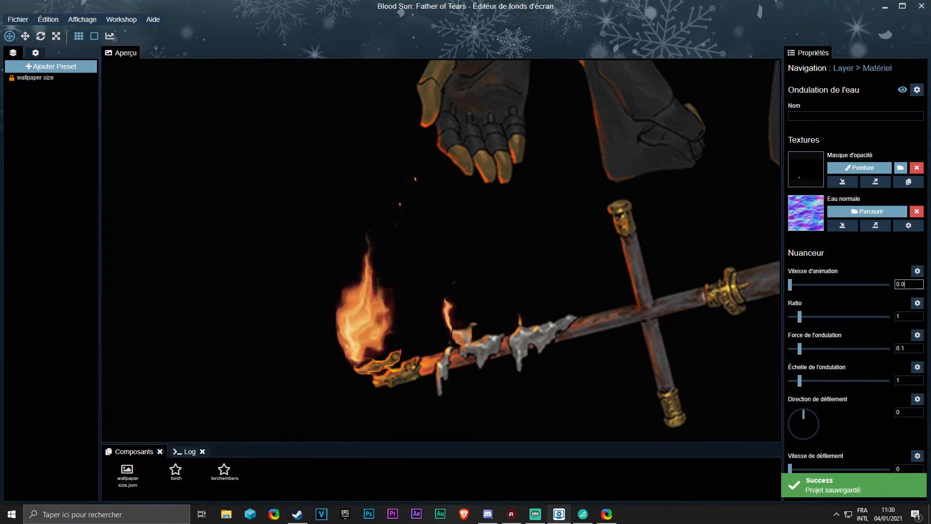
# Step: Set the Ondulation de l'eau Vitesse d'animation to 0.09, Ratio to 0.35 and Force de l'ondulation to 0.05
pyautogui.write('9')
pyautogui.press('Return')
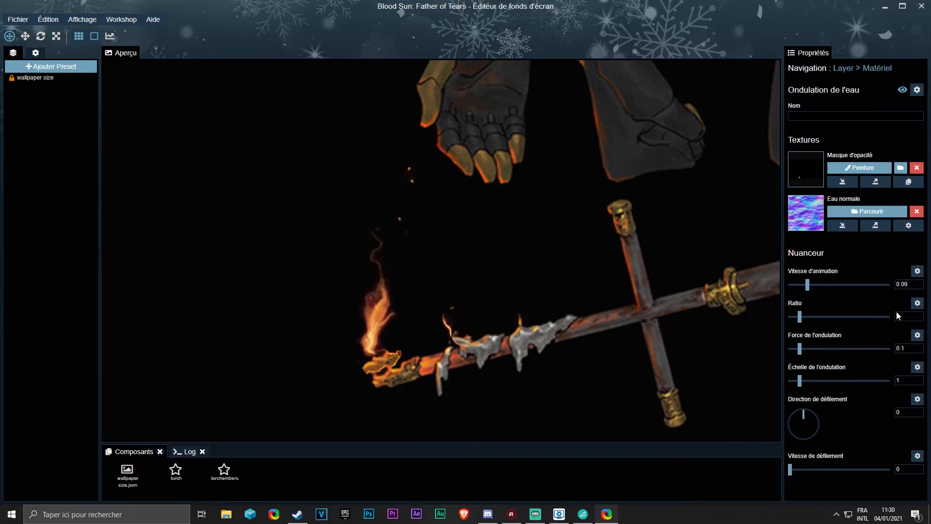
pyautogui.moveTo(904, 316); pyautogui.dragTo(890, 316)
pyautogui.write('0.35')
pyautogui.press('Return')
pyautogui.moveTo(909, 348); pyautogui.dragTo(885, 349)
pyautogui.write('0.05')
pyautogui.press('Return')
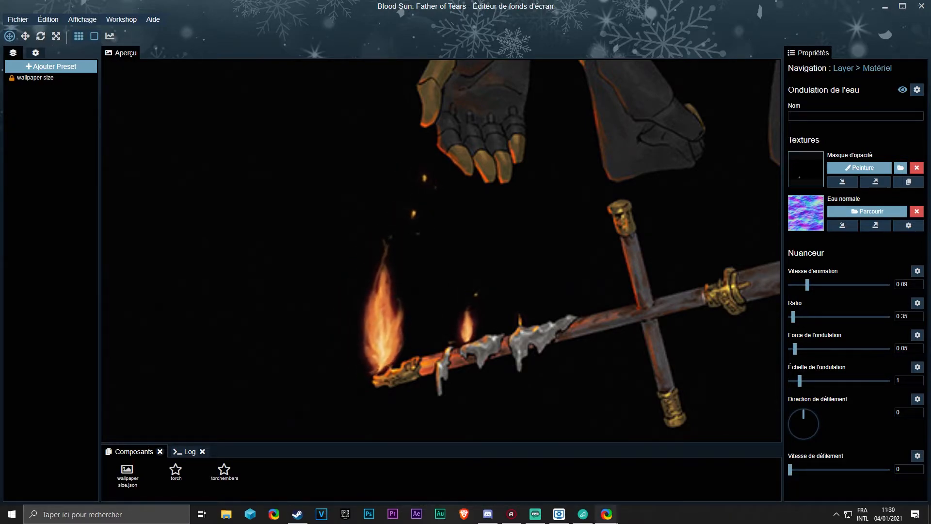
# Step: Set the Échelle de l'ondulation to 10.9 and the Vitesse de défilement to 0.19, and save the project
pyautogui.click(897, 380)
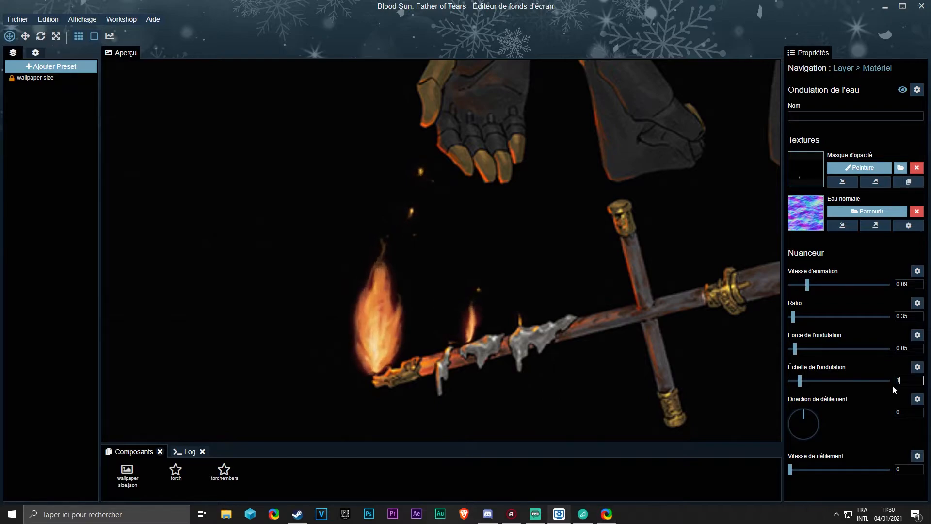
pyautogui.write('0.9')
pyautogui.press('Return')
pyautogui.click(897, 469)
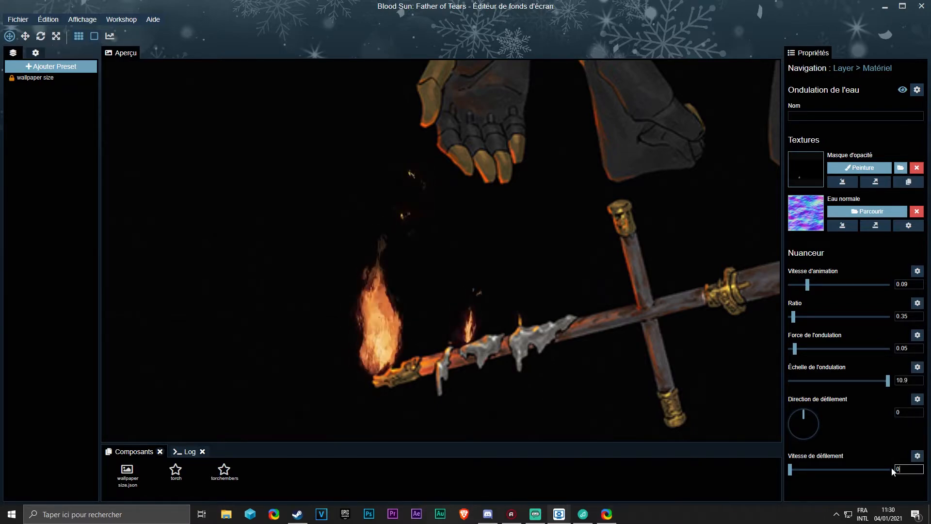
pyautogui.write('.19')
pyautogui.press('Return')
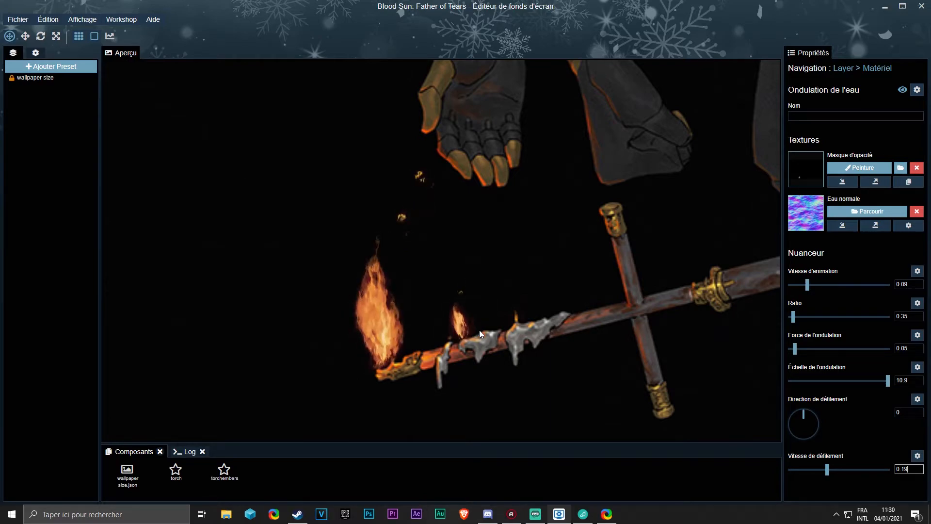
pyautogui.hotkey('ctrl', 's')
# Step: Lower the Vitesse de défilement to 0.11 and the Force de l'ondulation to 0.03, and save the project
pyautogui.click(820, 470)
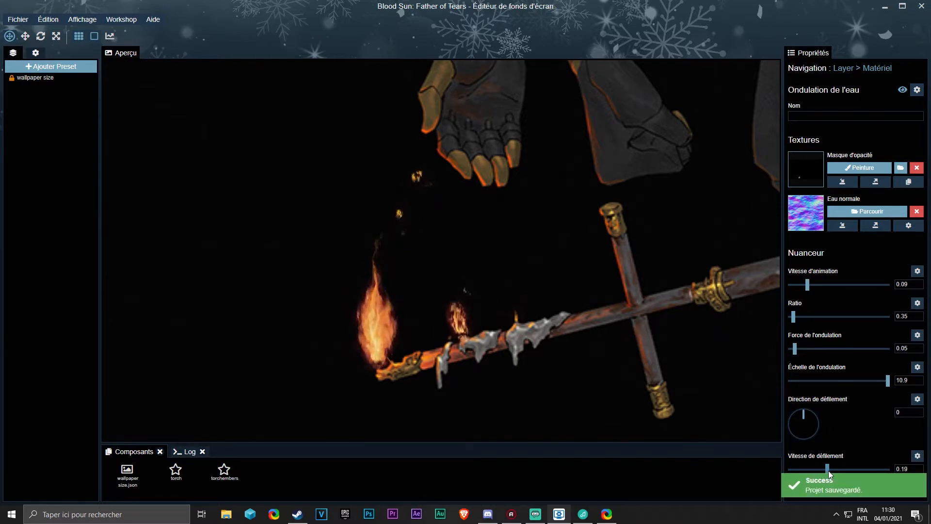
pyautogui.moveTo(826, 468); pyautogui.dragTo(811, 469)
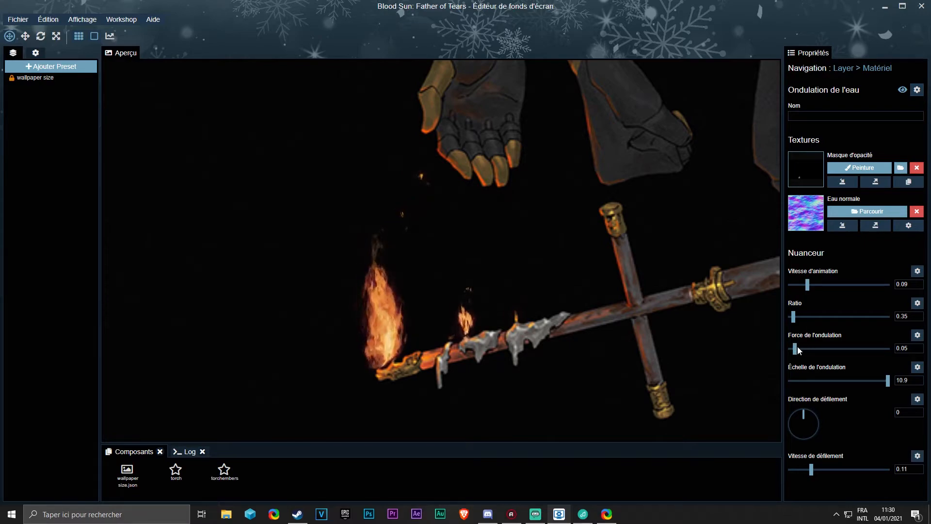
pyautogui.moveTo(795, 348); pyautogui.dragTo(794, 349)
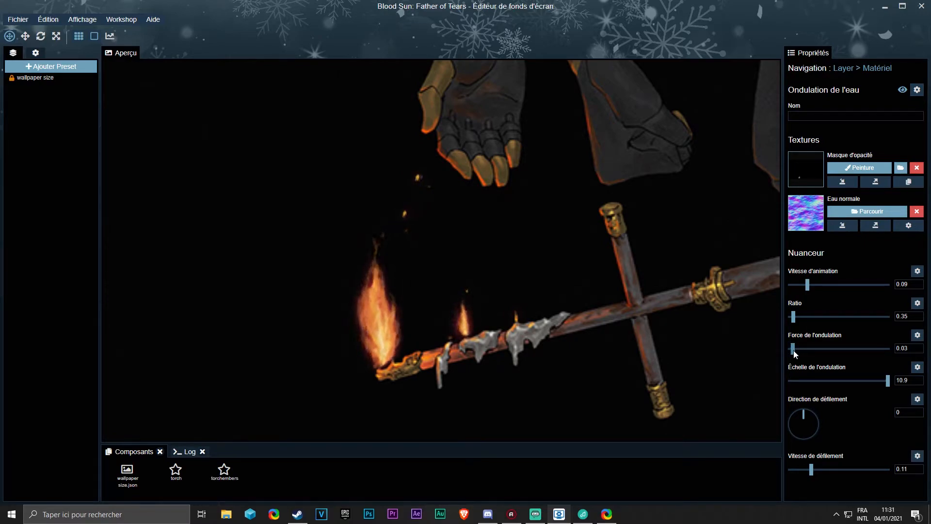
pyautogui.scroll(-3, 488, 312)
pyautogui.scroll(2, 490, 314)
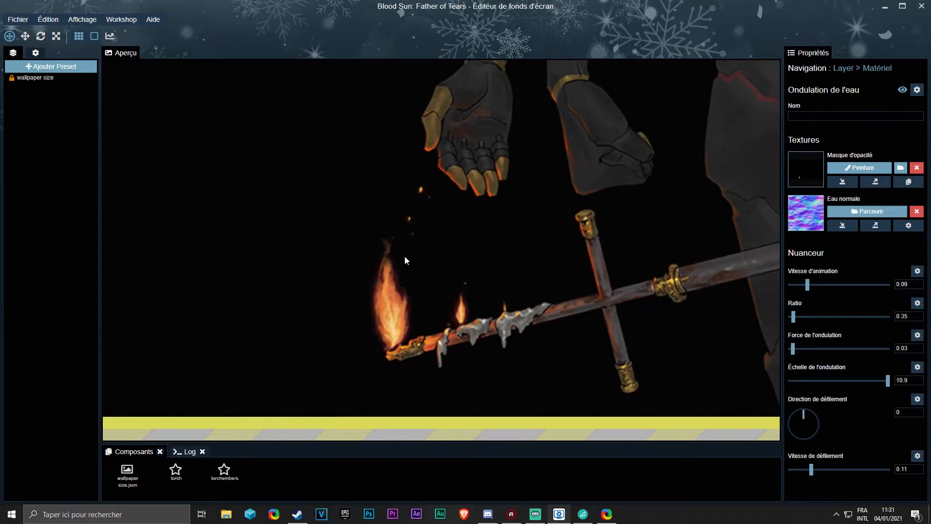
pyautogui.hotkey('ctrl', 's')
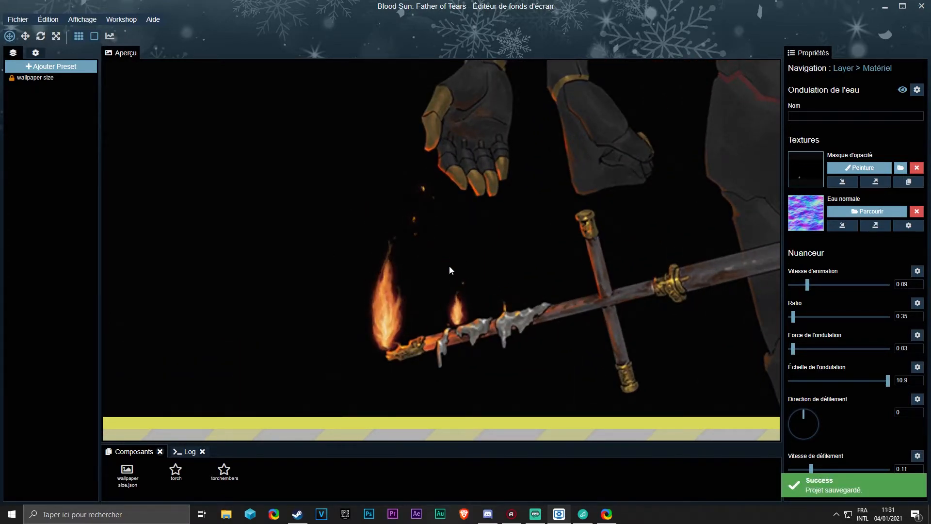
# Step: Add the À impulsion effect to the image layer, give it the flames' opacity mask, and save the project
pyautogui.click(821, 315)
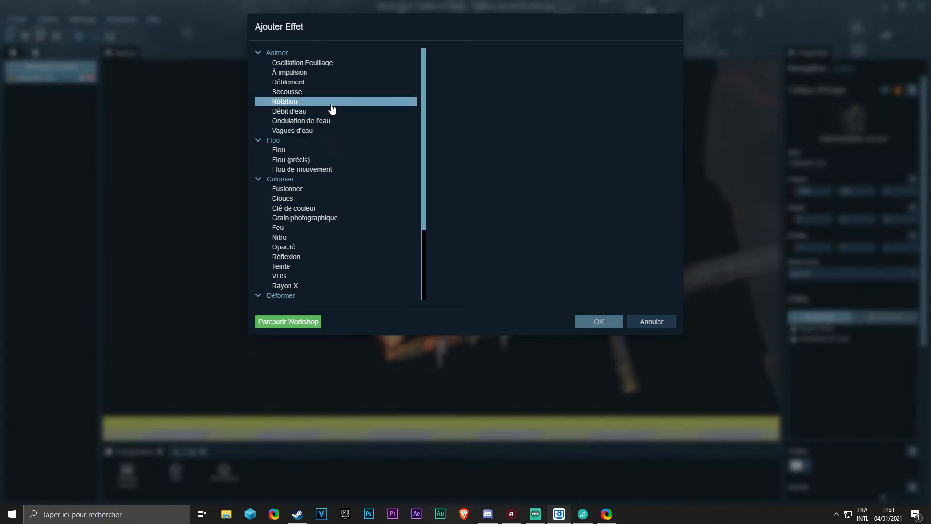
pyautogui.click(290, 73)
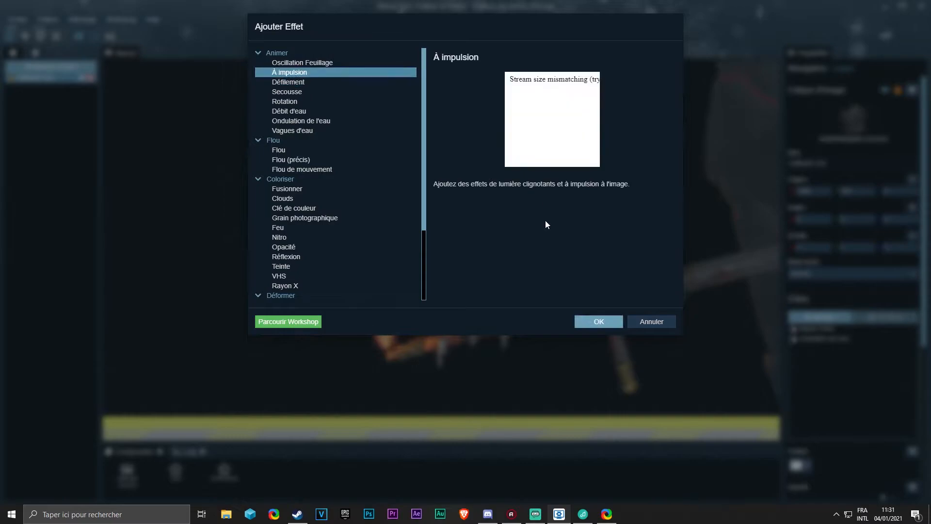
pyautogui.click(599, 321)
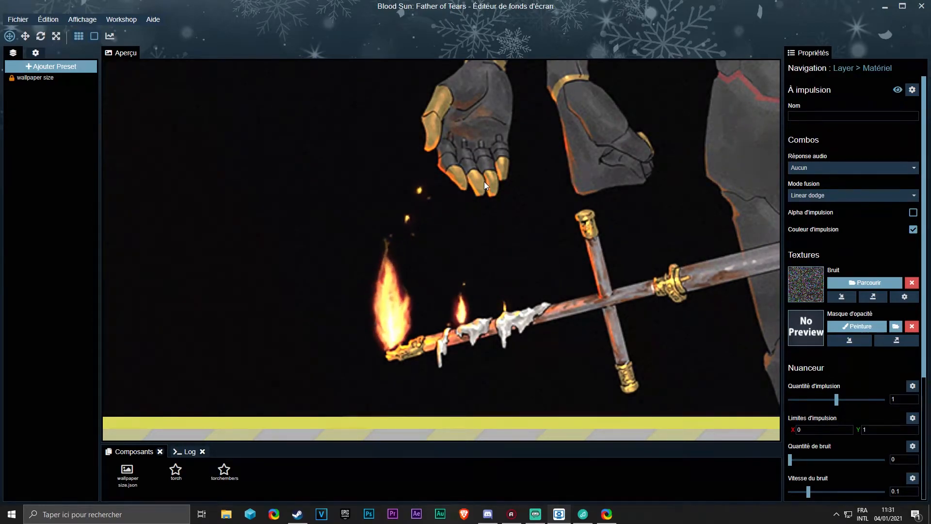
pyautogui.click(860, 326)
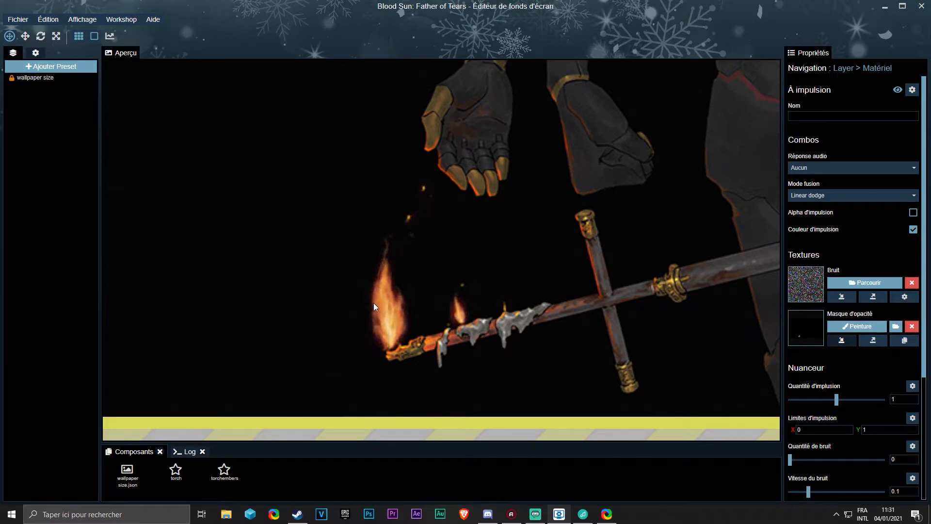
pyautogui.hotkey('ctrl', 's')
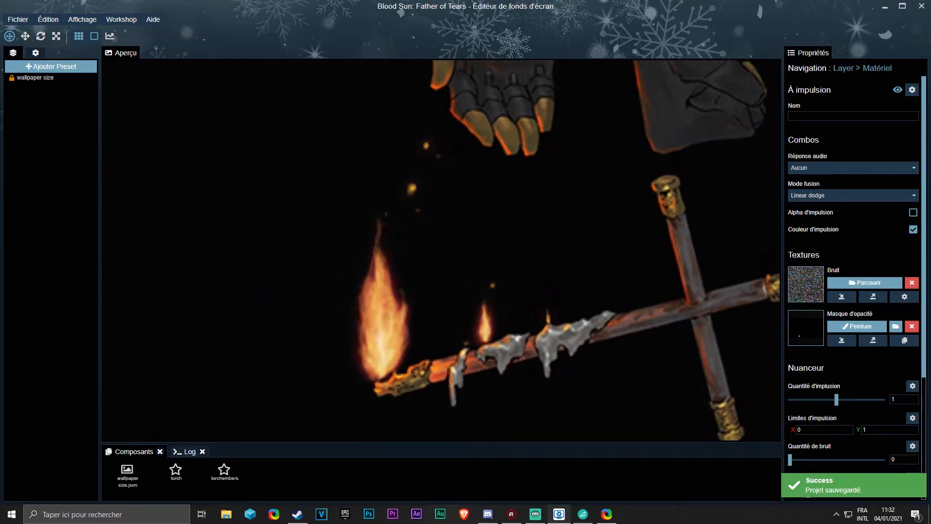
# Step: Remove the À impulsion opacity mask and paint a new one over both flames and their sparks with a size 5 brush
pyautogui.click(909, 327)
pyautogui.click(856, 325)
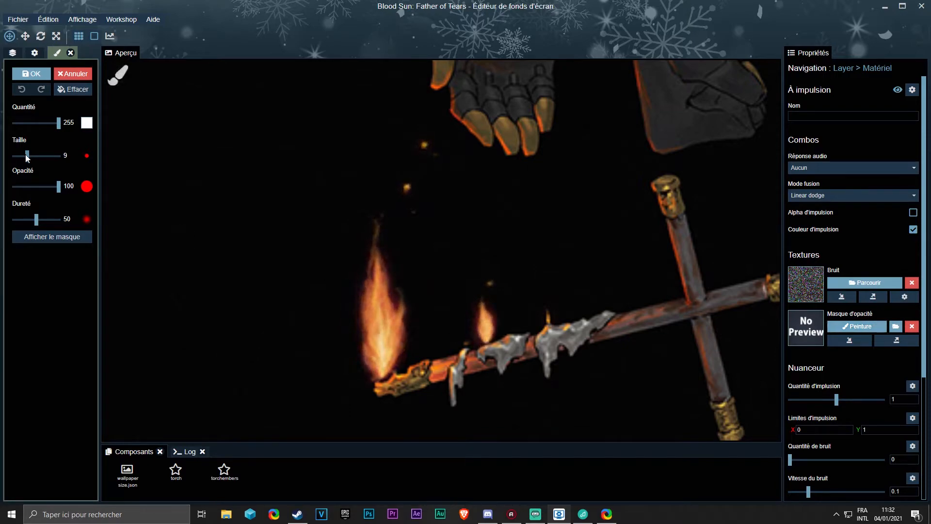
pyautogui.moveTo(24, 155); pyautogui.dragTo(23, 154)
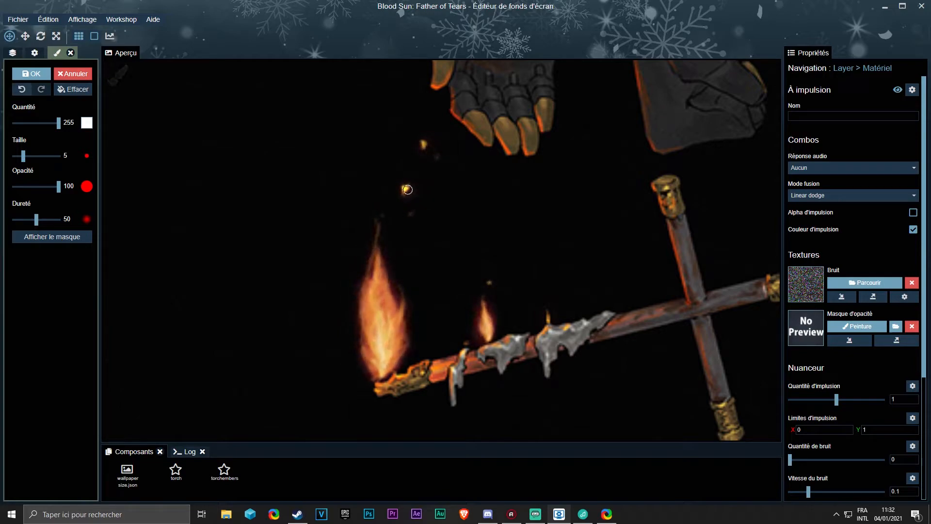
pyautogui.hotkey('ctrl', 's')
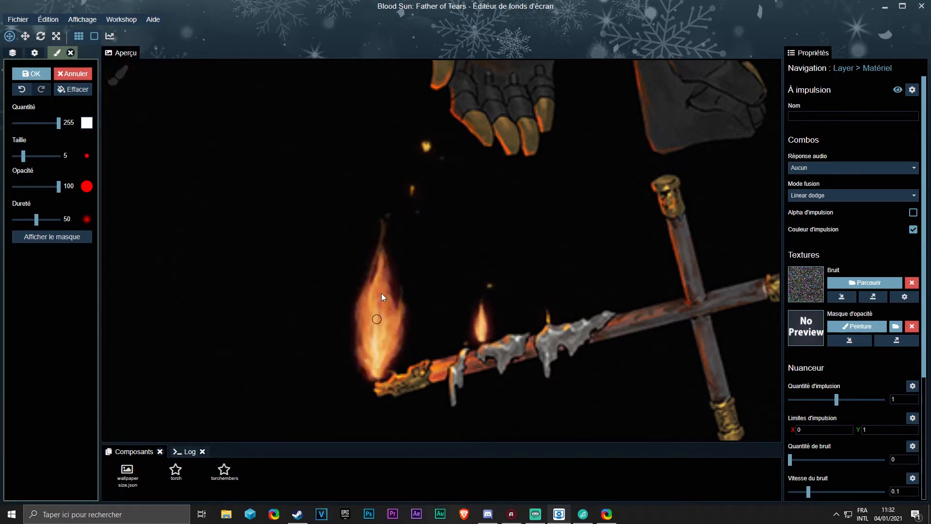
pyautogui.press('m')
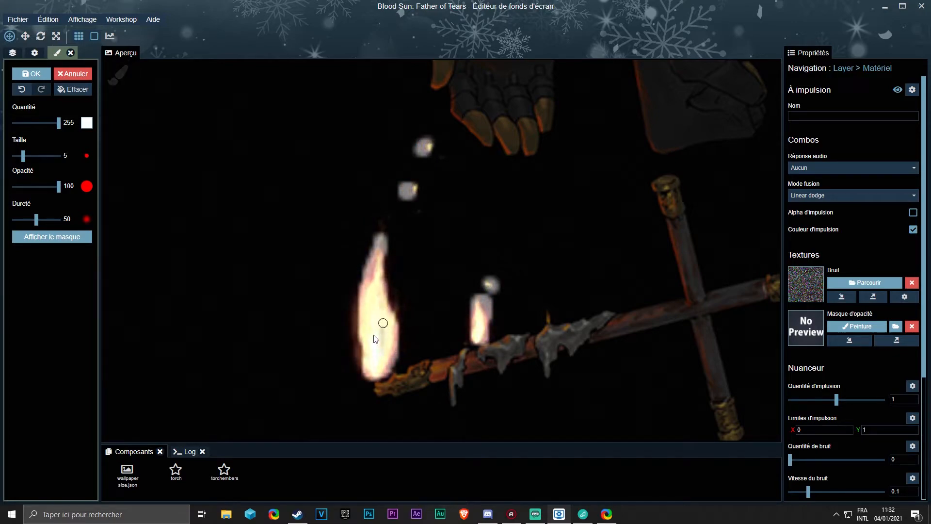
pyautogui.click(80, 238)
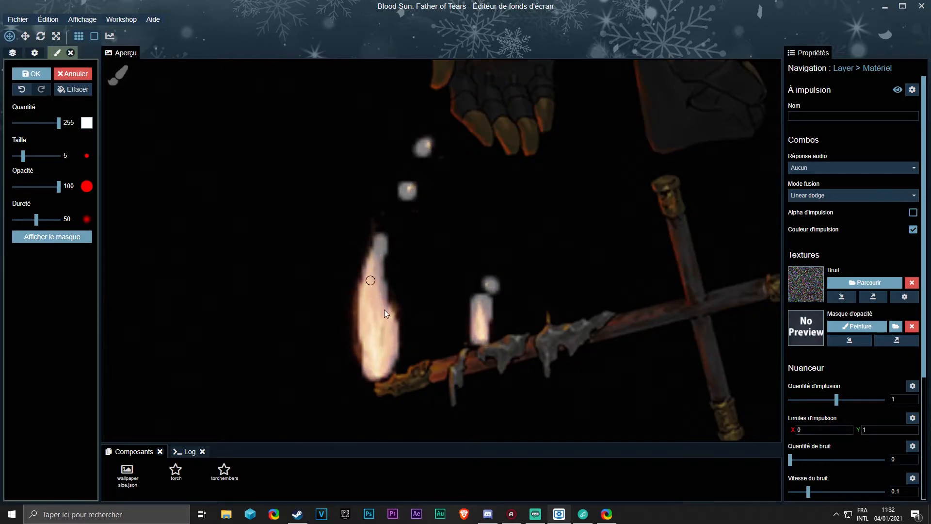
pyautogui.click(60, 236)
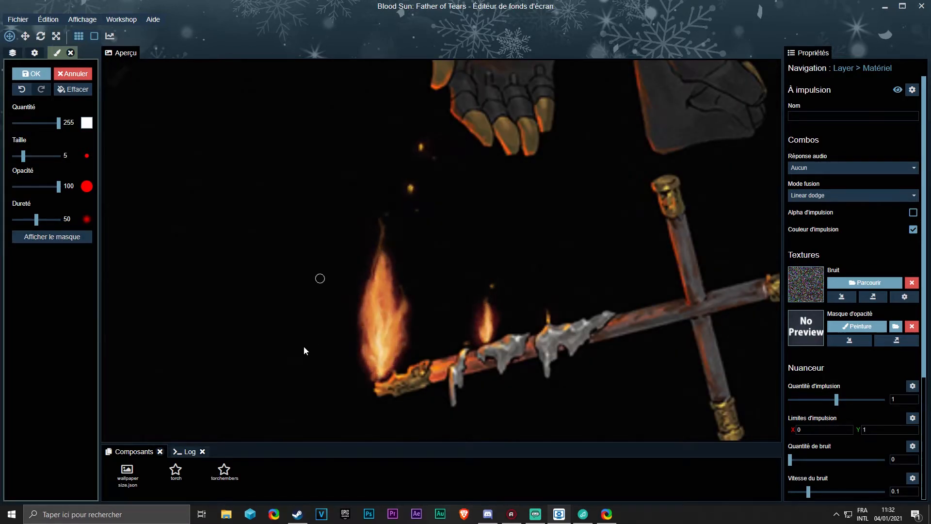
# Step: Check the painted pulse mask's coverage of the flames, trying the brush's Quantité at 0 and restoring it to 255
pyautogui.scroll(-2, 536, 248)
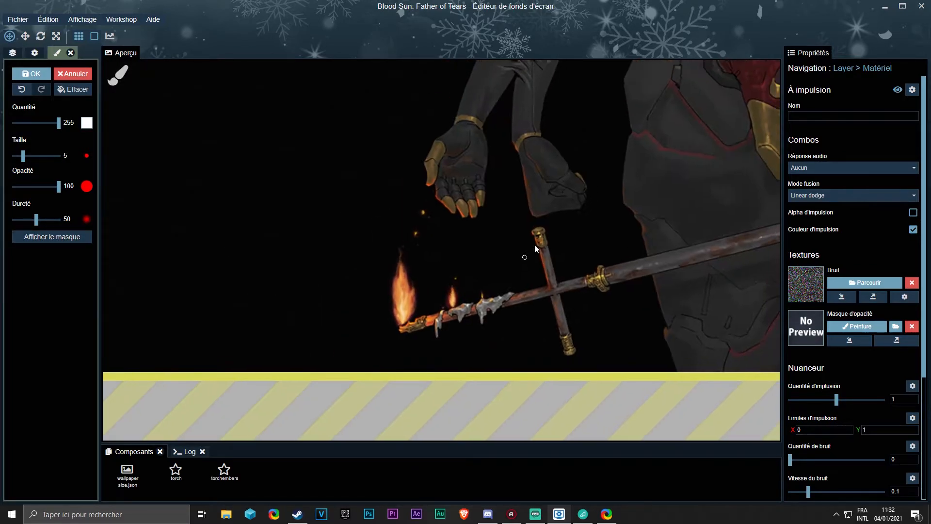
pyautogui.click(48, 239)
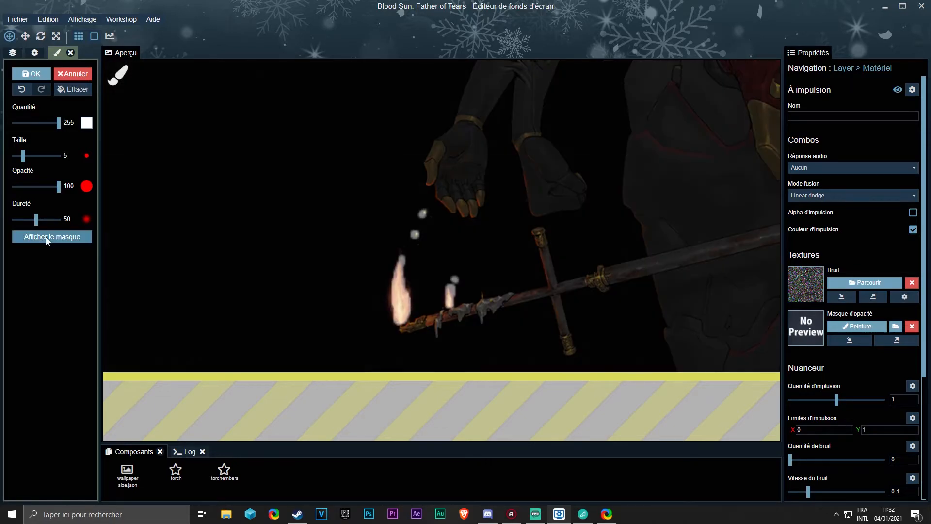
pyautogui.scroll(3, 401, 280)
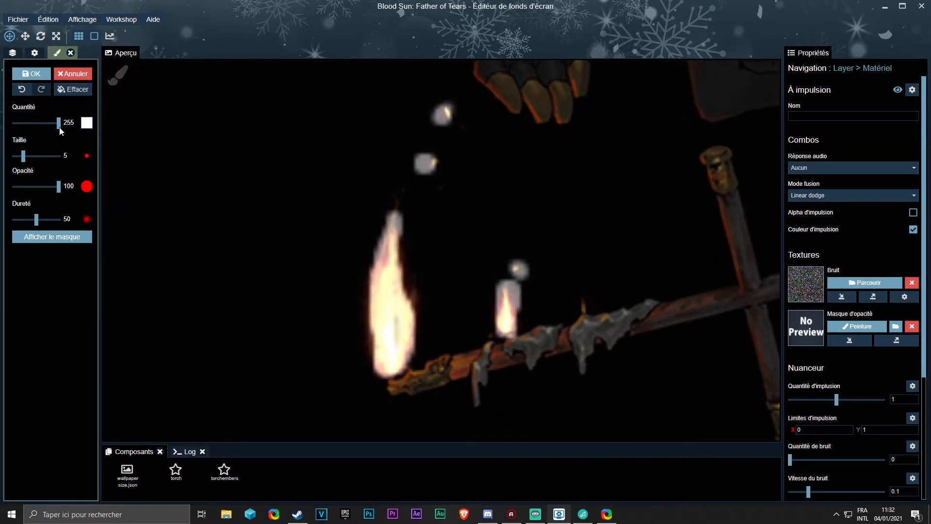
pyautogui.moveTo(59, 122); pyautogui.dragTo(14, 122)
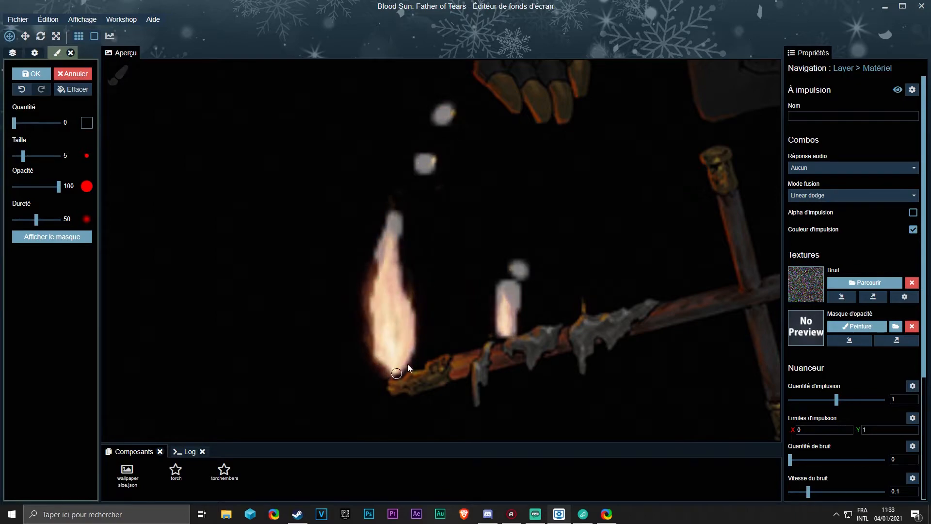
pyautogui.moveTo(14, 122); pyautogui.dragTo(92, 139)
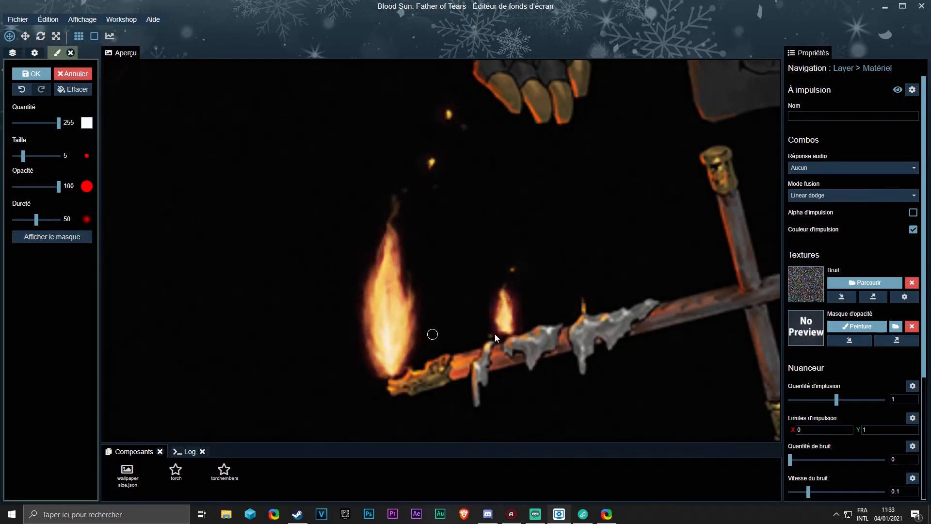
# Step: Set the pulse effect's Quantité d'impulsion to 2 and its Quantité de bruit to 1
pyautogui.scroll(-3, 836, 299)
pyautogui.moveTo(836, 227); pyautogui.dragTo(883, 228)
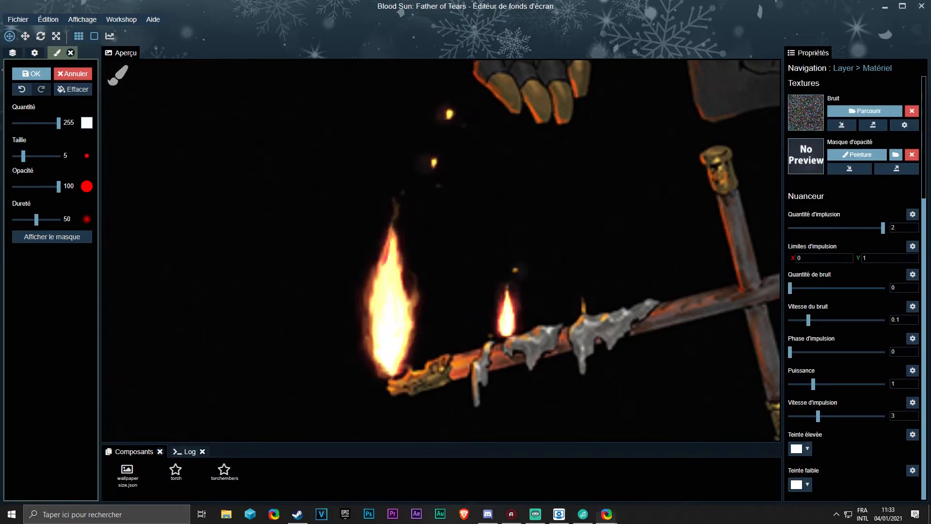
pyautogui.moveTo(793, 282); pyautogui.dragTo(827, 276)
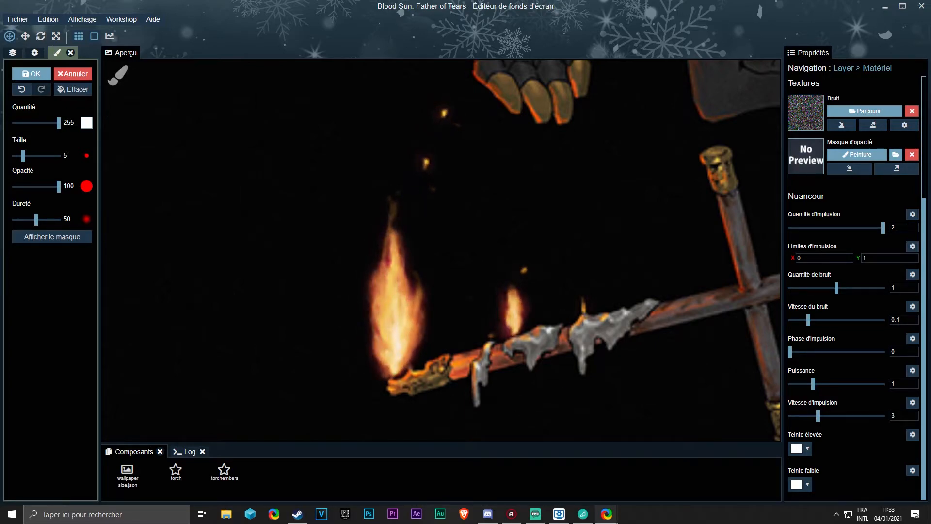
# Step: Set the pulse effect's Vitesse du bruit to 0.02 and save the project
pyautogui.click(897, 319)
pyautogui.press('BackSpace')
pyautogui.press('BackSpace')
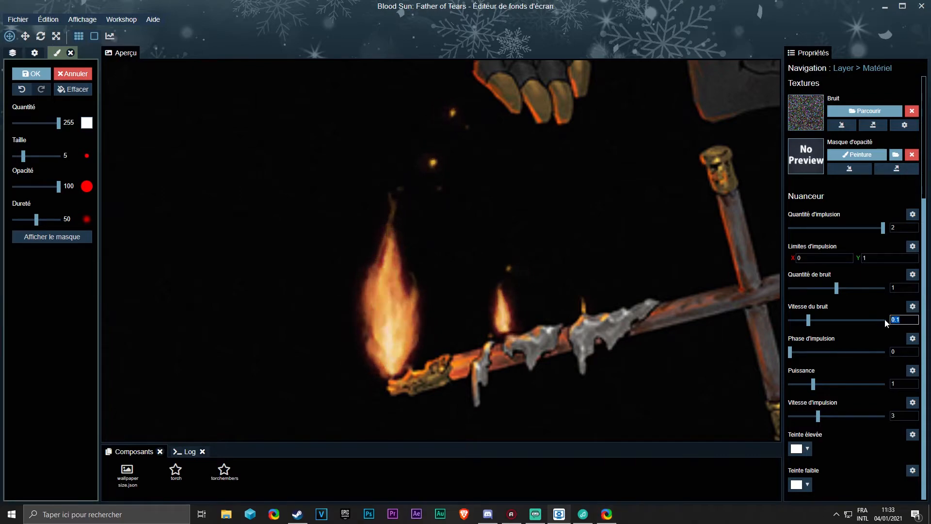
pyautogui.write('.02')
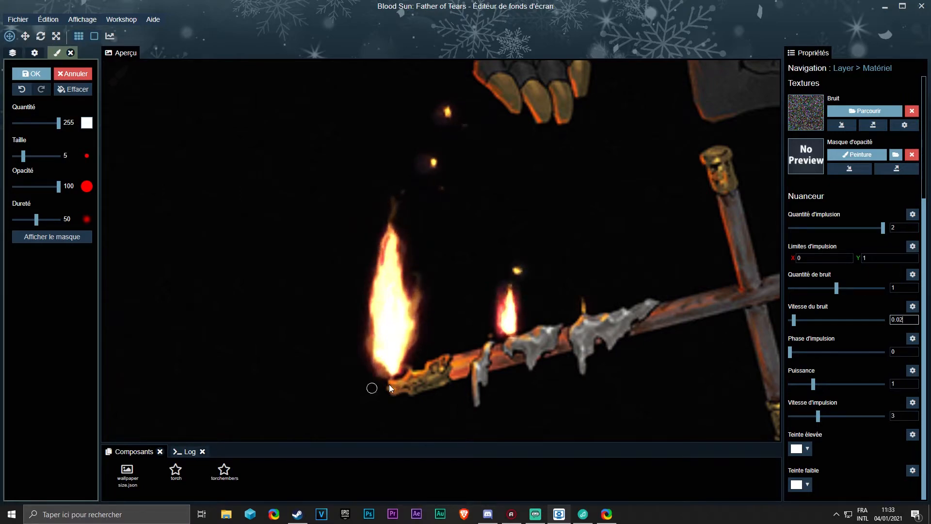
pyautogui.hotkey('ctrl', 's')
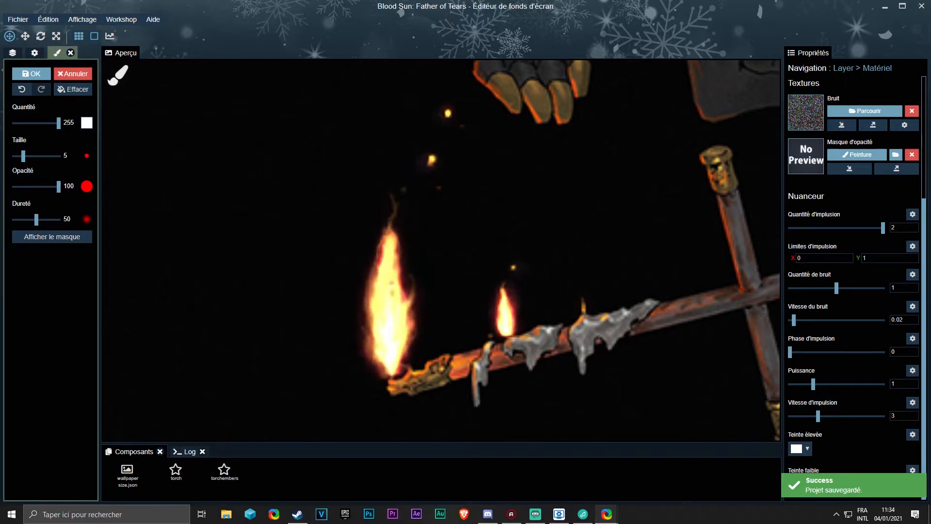
# Step: Try orange, white and dark red as the pulse effect's Teinte élevée
pyautogui.click(808, 449)
pyautogui.click(699, 353)
pyautogui.click(744, 429)
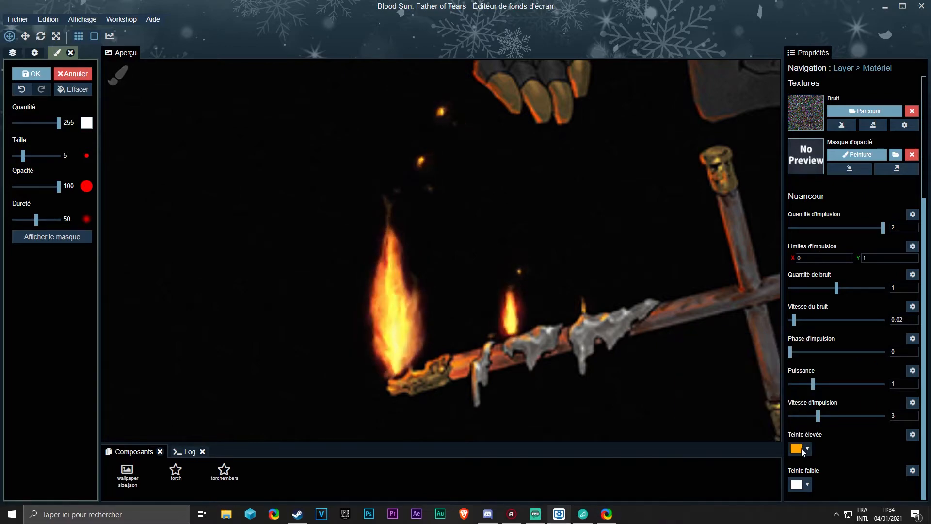
pyautogui.click(796, 450)
pyautogui.click(689, 342)
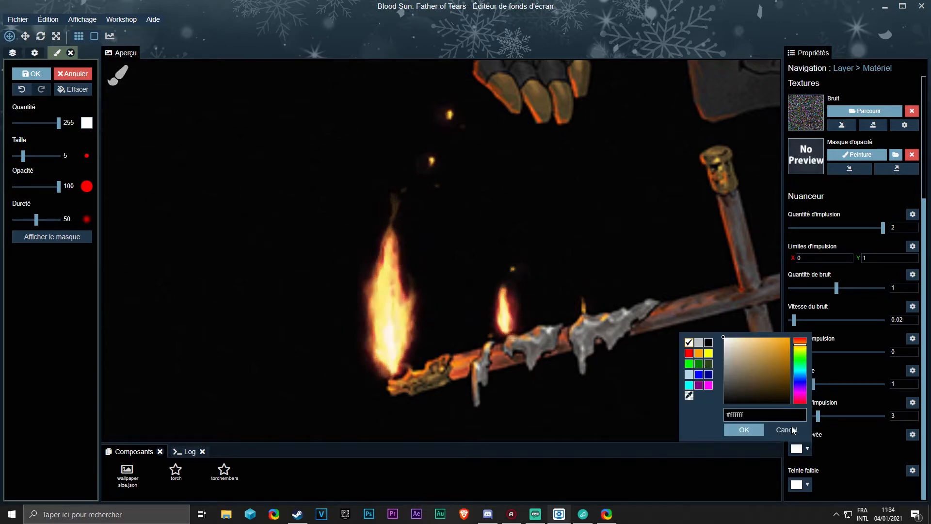
pyautogui.click(689, 364)
pyautogui.click(689, 353)
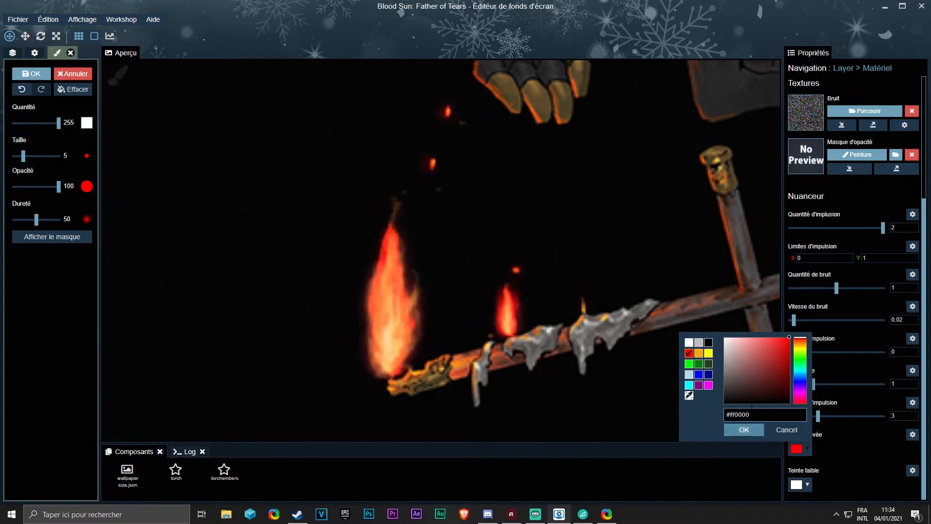
pyautogui.click(786, 361)
pyautogui.click(744, 429)
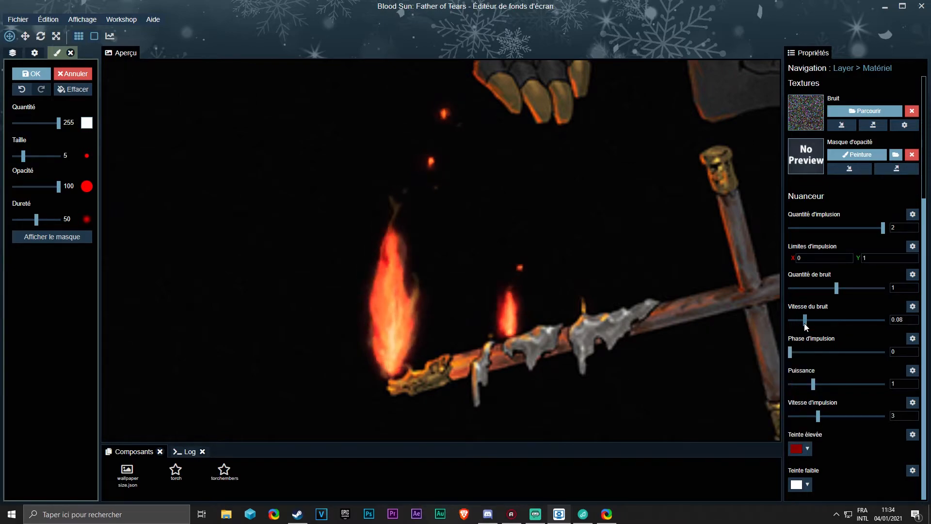
# Step: Set the pulse effect's Vitesse du bruit to 0.12 and its Teinte élevée to a dark grey
pyautogui.moveTo(804, 324); pyautogui.dragTo(806, 325)
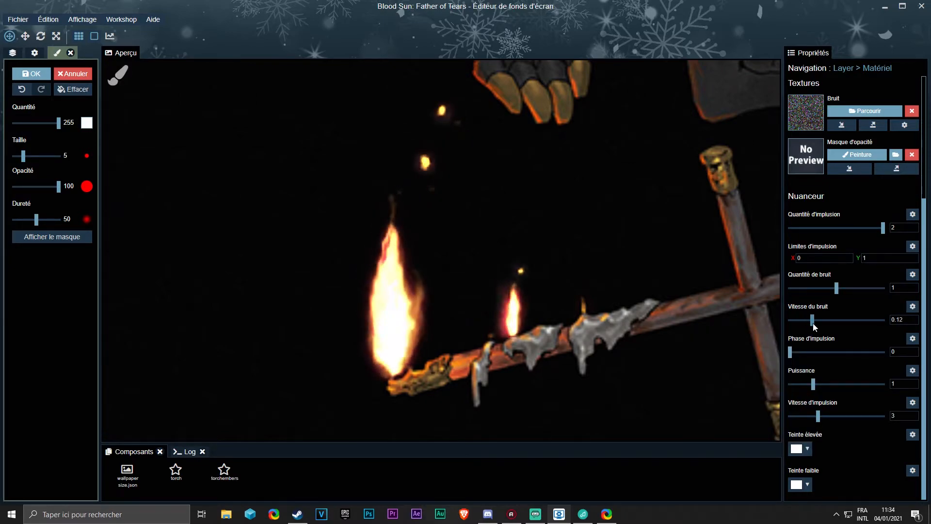
pyautogui.click(809, 449)
pyautogui.moveTo(723, 372); pyautogui.dragTo(727, 381)
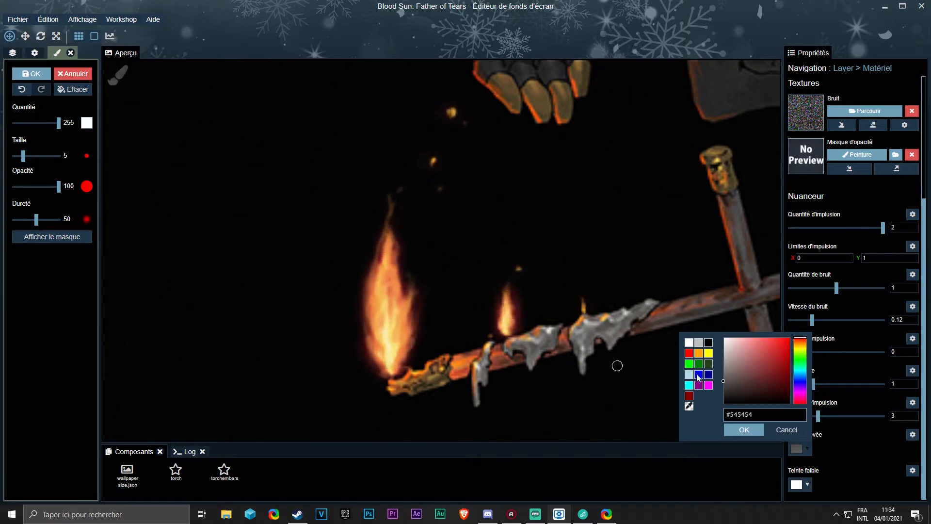
pyautogui.click(722, 387)
pyautogui.click(744, 429)
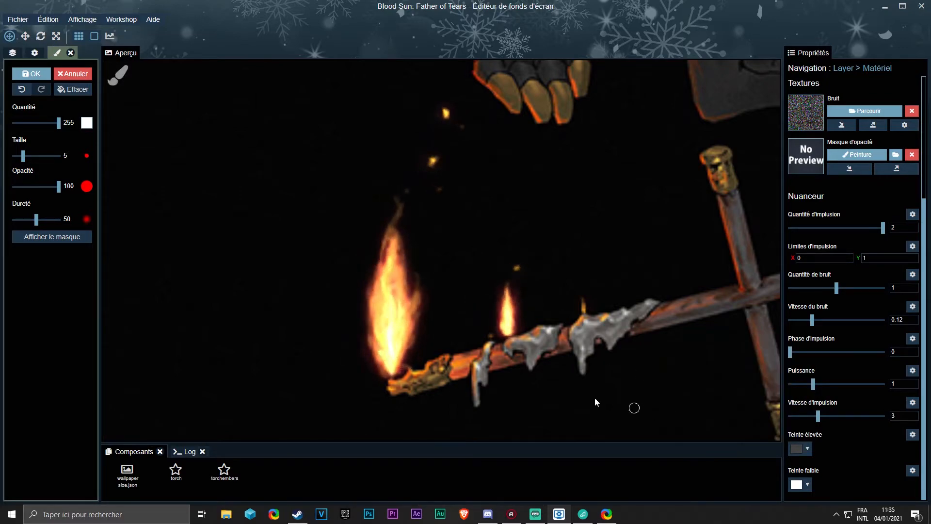
# Step: Review the pulse opacity mask over the flames, apply it and save the project
pyautogui.scroll(-6, 604, 291)
pyautogui.moveTo(625, 181); pyautogui.dragTo(567, 242)
pyautogui.scroll(4, 567, 242)
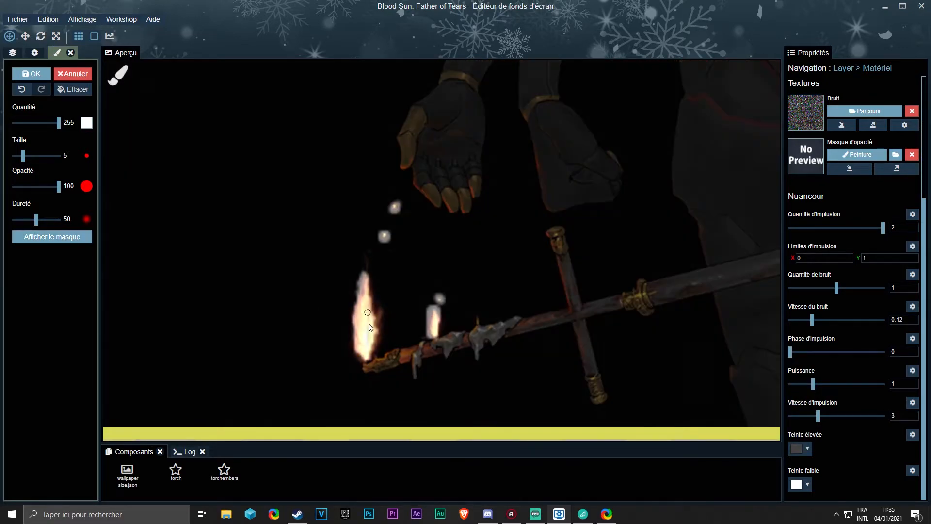
pyautogui.hotkey('ctrl', 's')
pyautogui.moveTo(58, 124); pyautogui.dragTo(13, 123)
pyautogui.scroll(5, 305, 395)
pyautogui.scroll(-6, 499, 229)
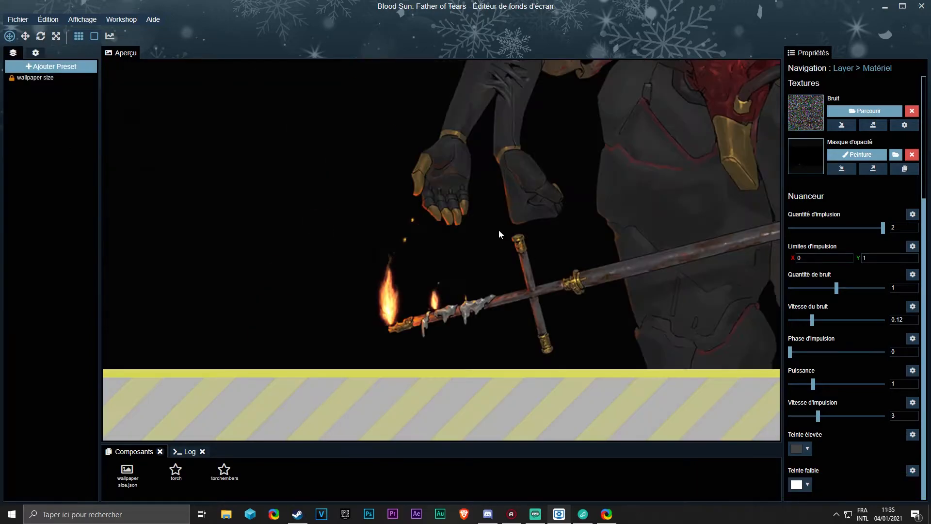
pyautogui.moveTo(610, 132)
pyautogui.mouseDown()
pyautogui.moveTo(537, 199)
pyautogui.moveTo(524, 273)
pyautogui.mouseUp()
pyautogui.scroll(-3, 540, 196)
pyautogui.moveTo(546, 102); pyautogui.dragTo(534, 148)
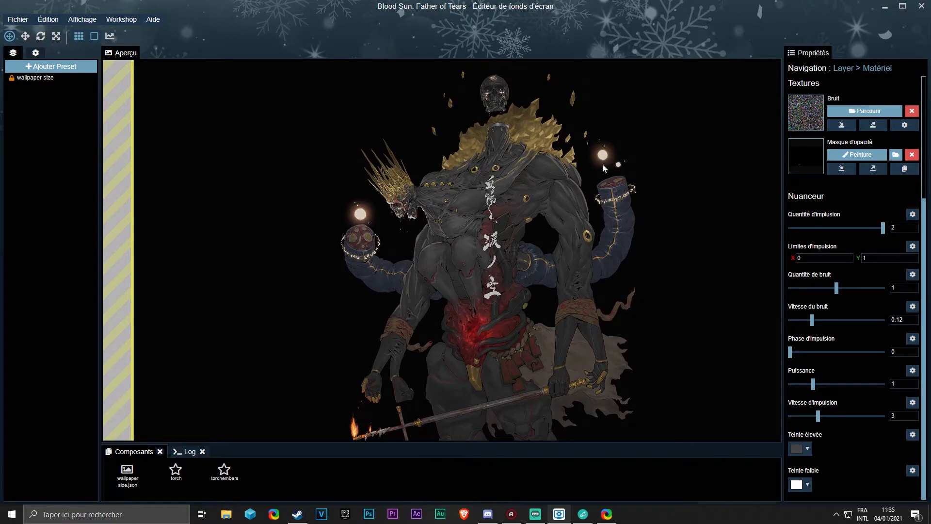
pyautogui.hotkey('ctrl', 's')
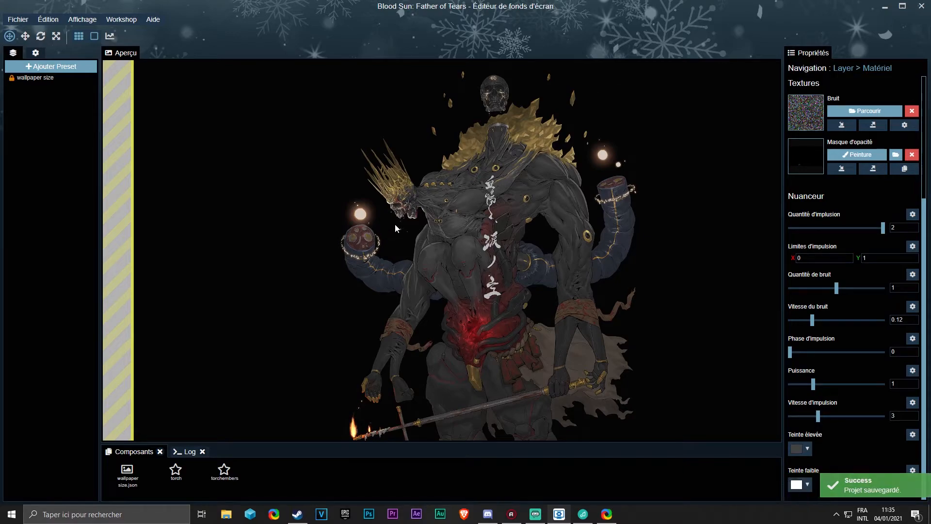
# Step: Examine the floating skull, the neck, the golden shards and the glowing orb as candidates for further animation
pyautogui.scroll(5, 492, 88)
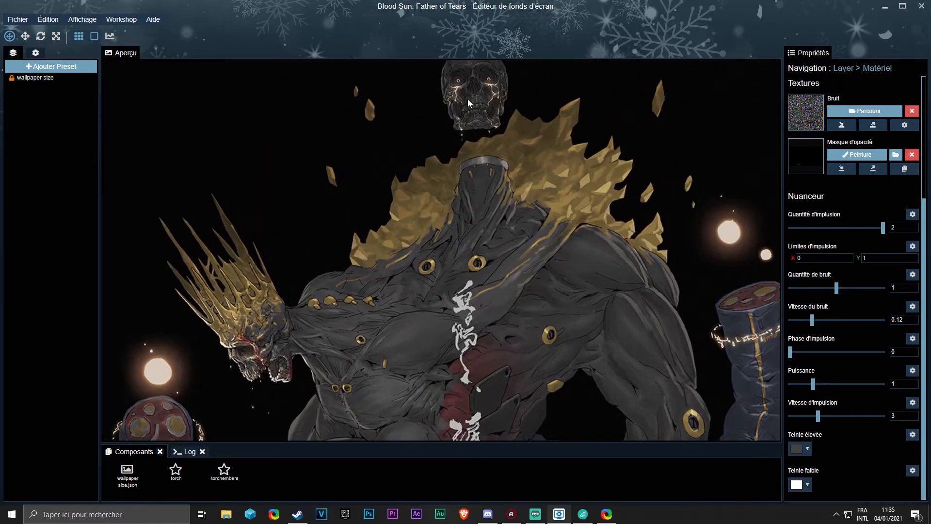
pyautogui.scroll(3, 467, 98)
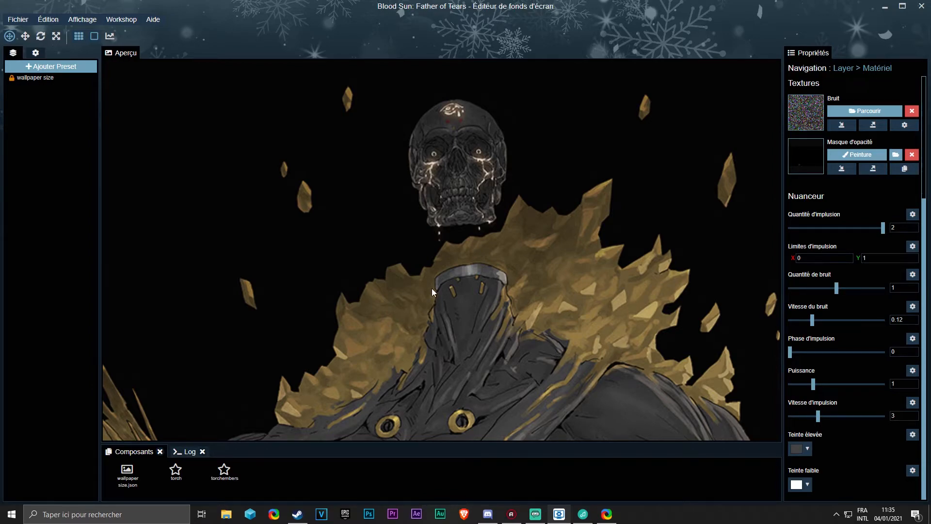
pyautogui.scroll(-3, 431, 288)
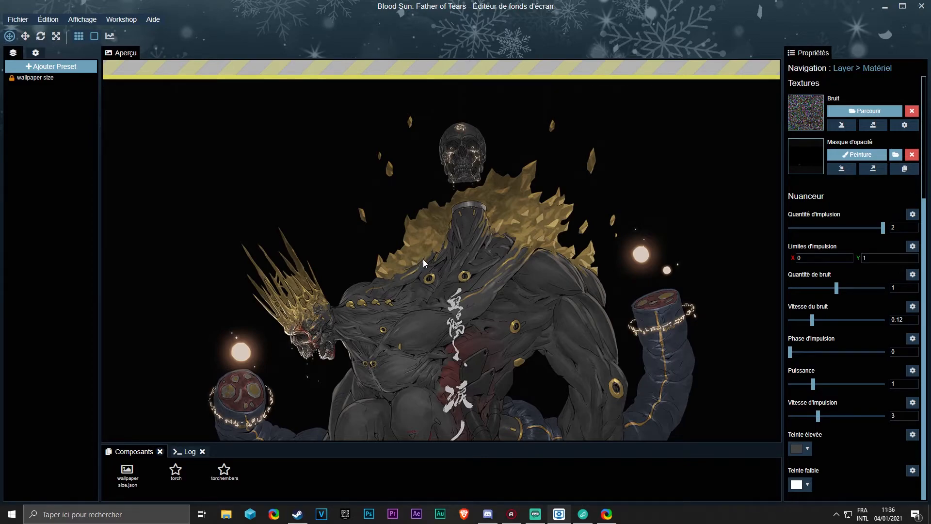
pyautogui.scroll(6, 422, 259)
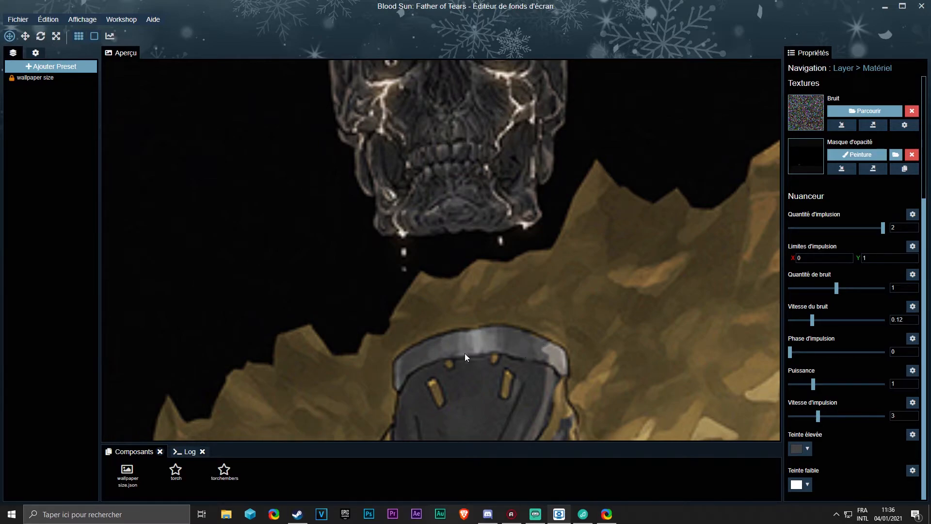
pyautogui.scroll(-6, 400, 314)
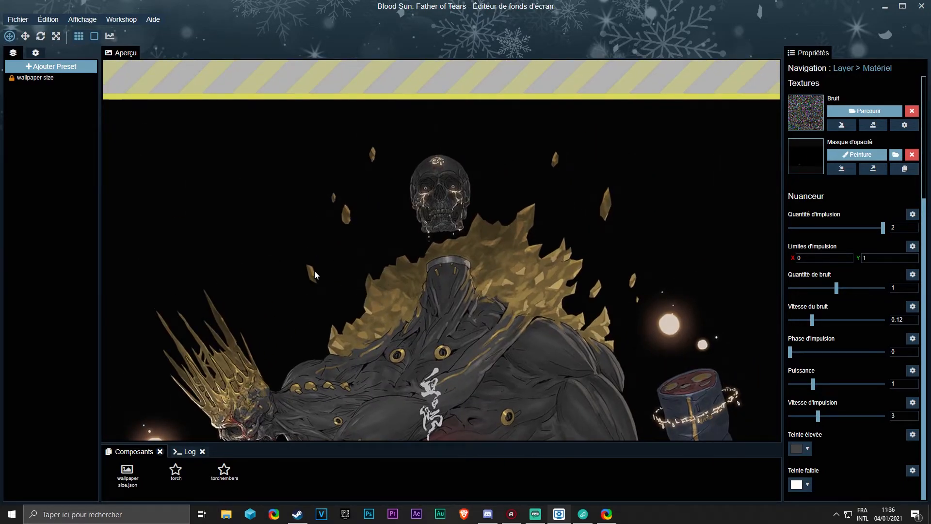
pyautogui.scroll(3, 351, 277)
pyautogui.scroll(-4, 353, 352)
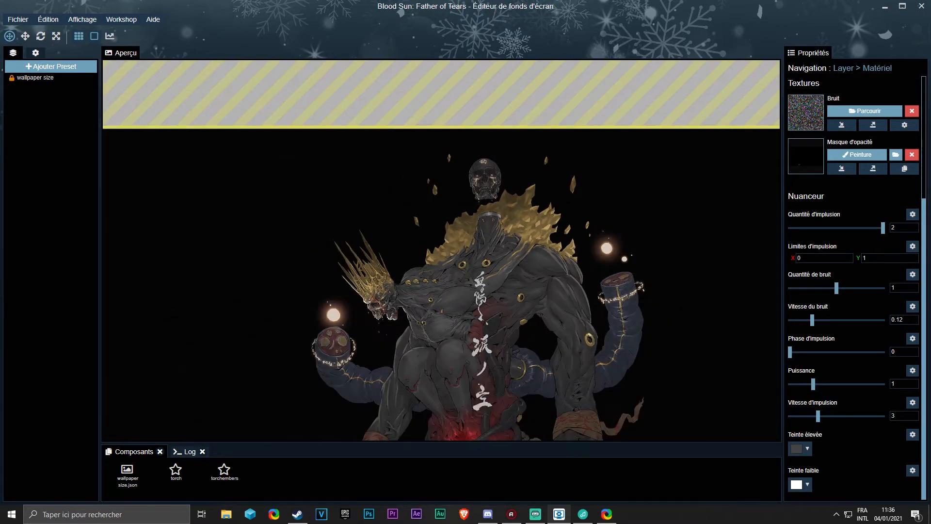
pyautogui.scroll(6, 343, 349)
pyautogui.scroll(1, 281, 306)
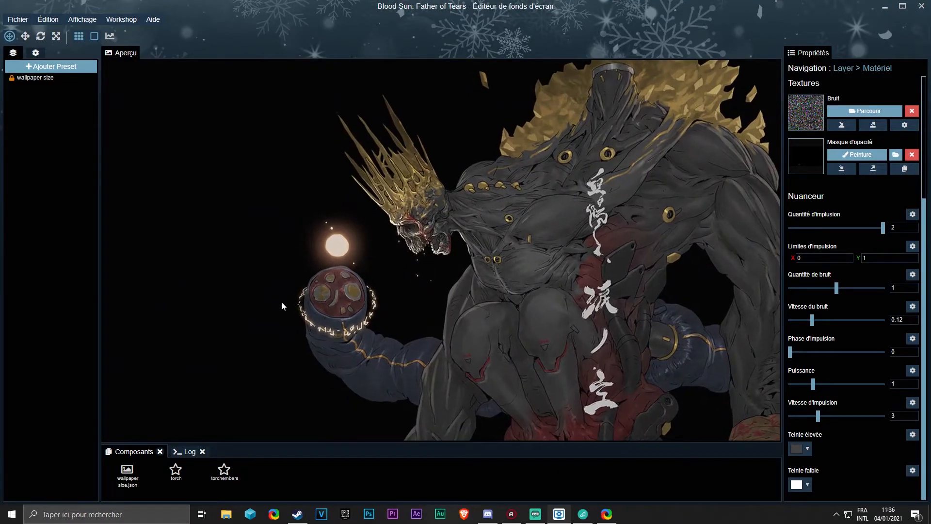
# Step: Open the existing wallpaper project Blood Sun: God of Words
pyautogui.click(18, 20)
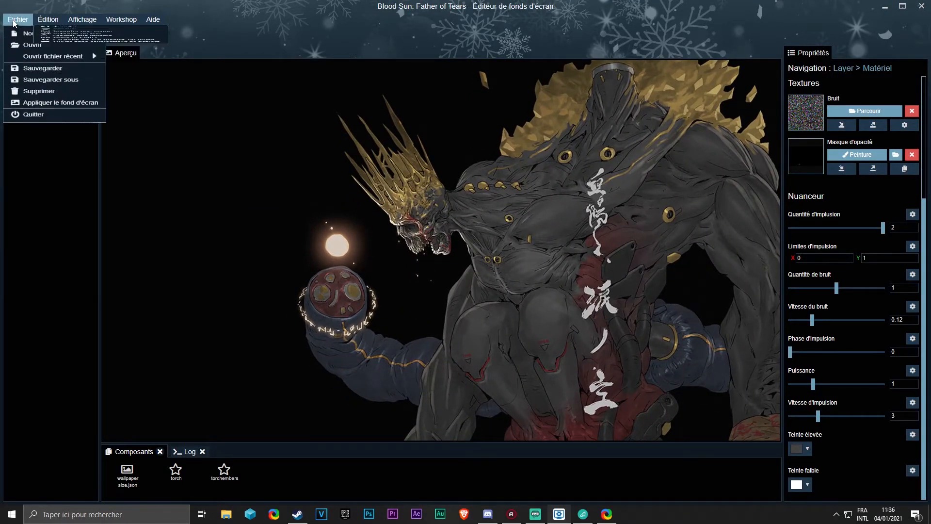
pyautogui.click(30, 49)
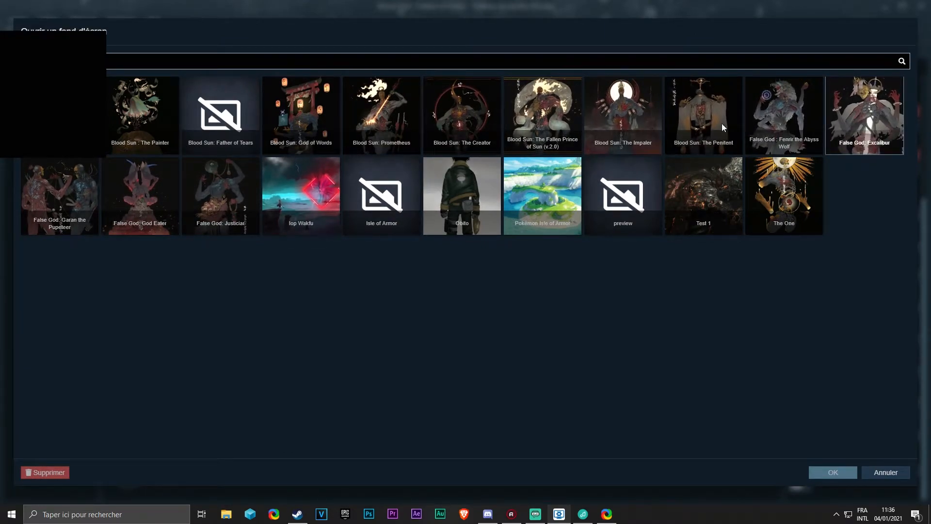
pyautogui.doubleClick(302, 124)
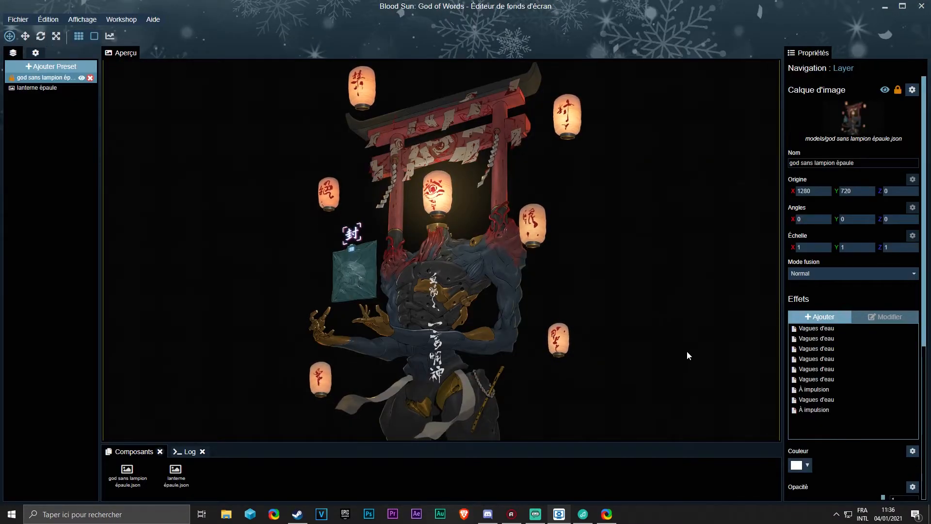
# Step: Inspect the settings and opacity mask of the image layer's second Vagues d'eau effect
pyautogui.click(808, 339)
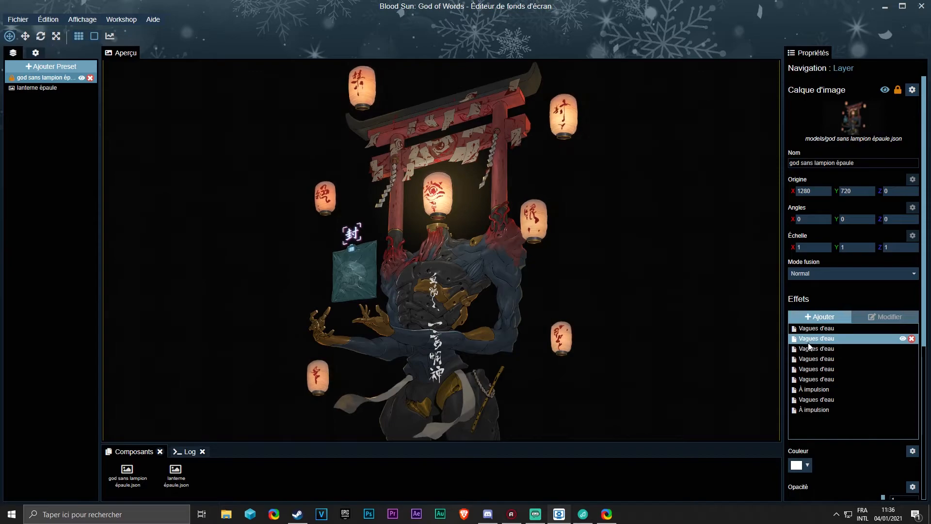
pyautogui.doubleClick(808, 342)
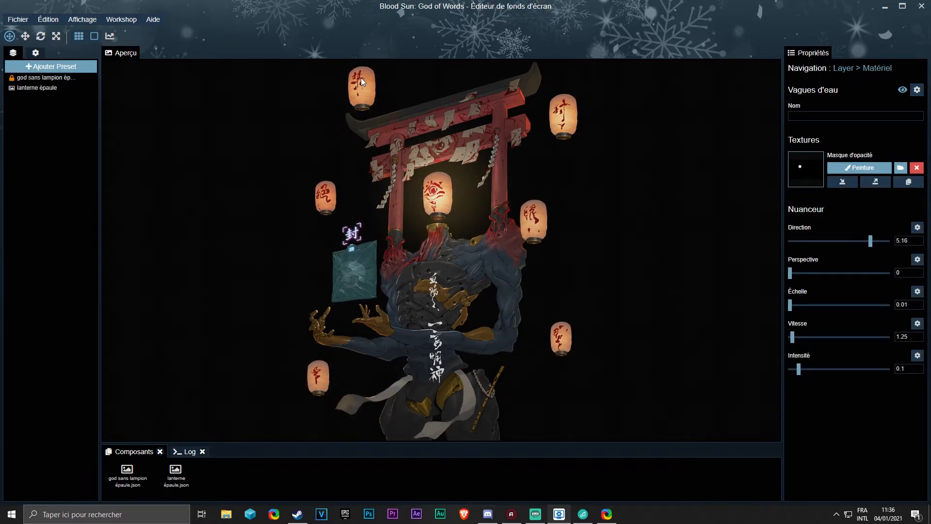
pyautogui.click(859, 167)
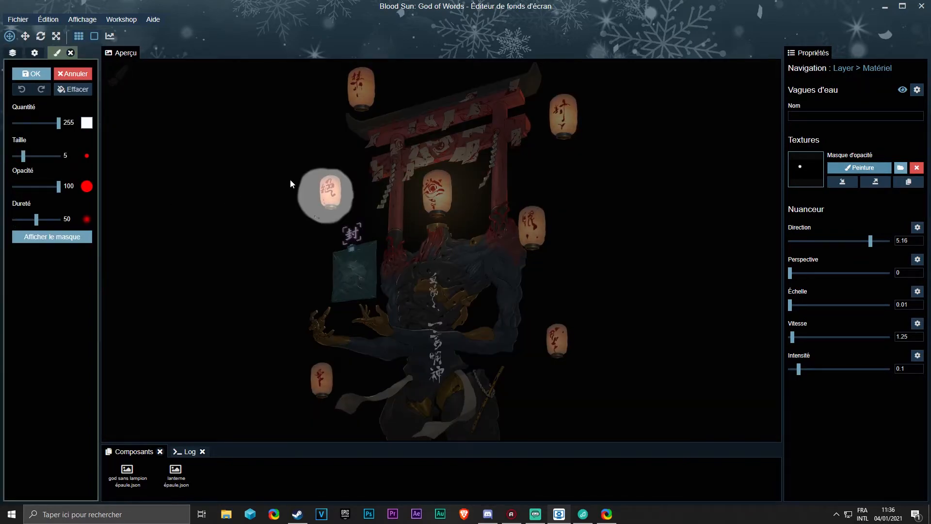
pyautogui.click(42, 75)
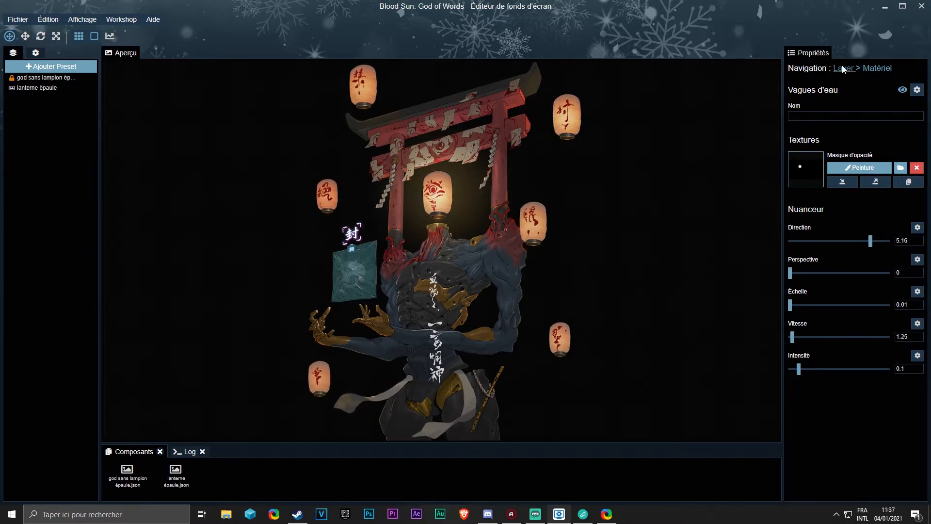
# Step: Save the reference project and reopen the wallpaper project Blood Sun: Father of Tears
pyautogui.hotkey('ctrl', 's')
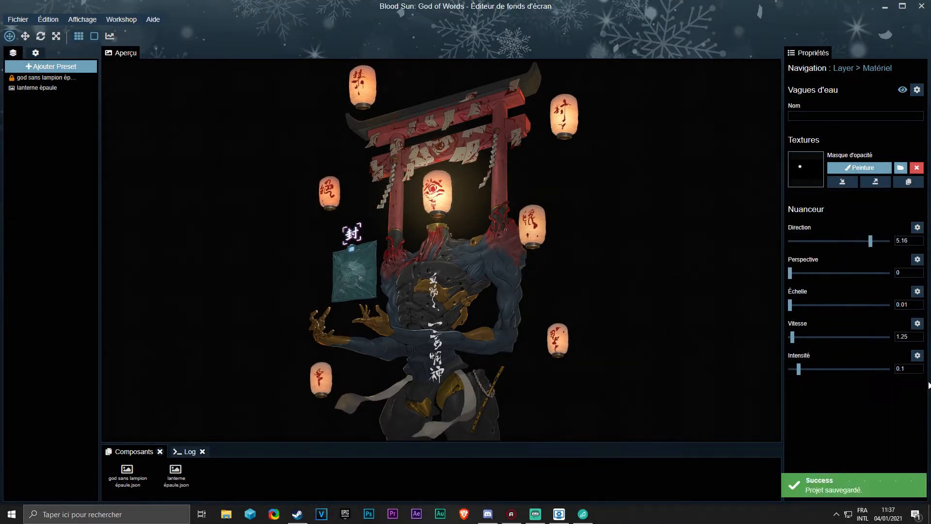
pyautogui.click(18, 19)
pyautogui.moveTo(39, 62)
pyautogui.click(407, 90)
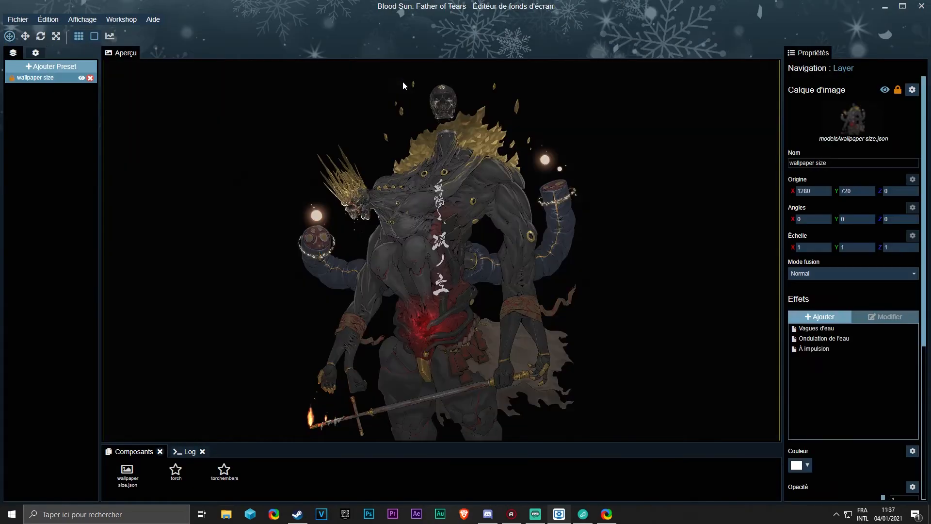
# Step: Rename the layer's three existing effects wave fire, animation fire and pulse fire, and save the project
pyautogui.click(840, 318)
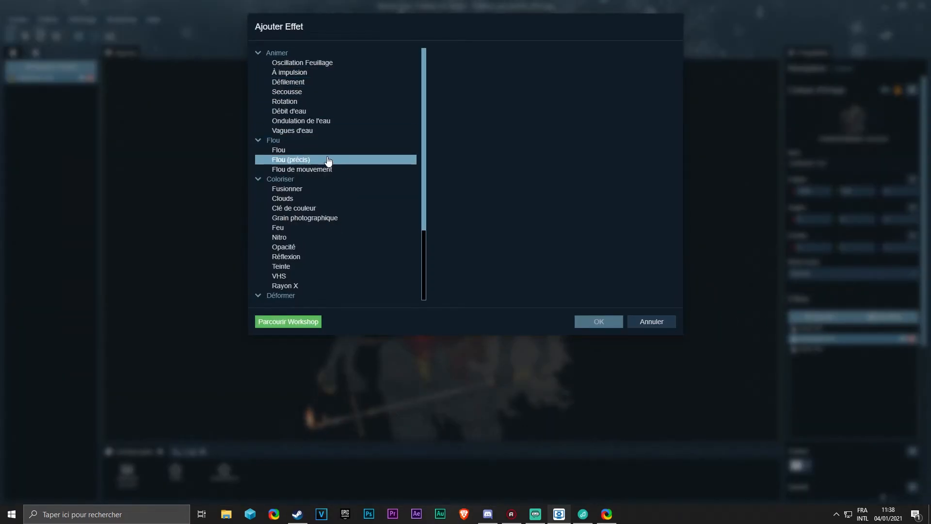
pyautogui.click(650, 325)
pyautogui.hotkey('ctrl', 's')
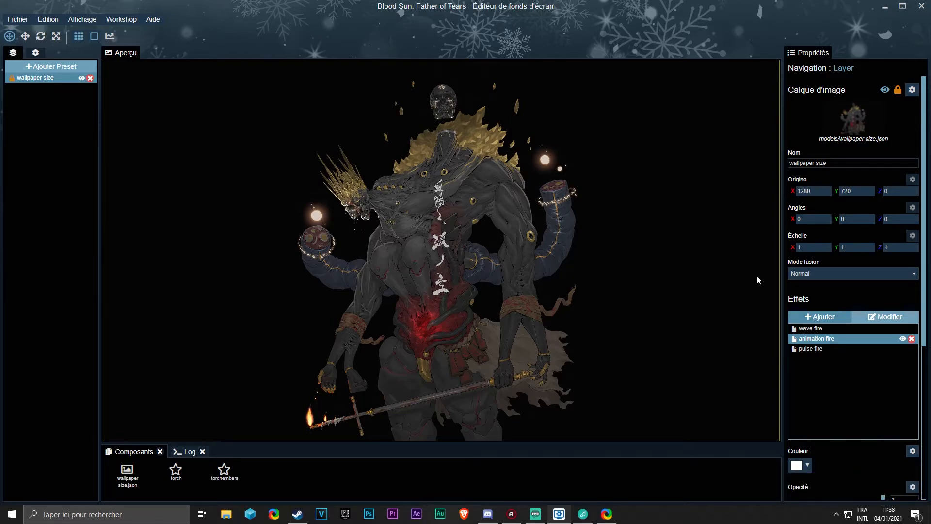
# Step: Add another Vagues d'eau effect to the wallpaper size layer and open its opacity mask for painting
pyautogui.click(822, 315)
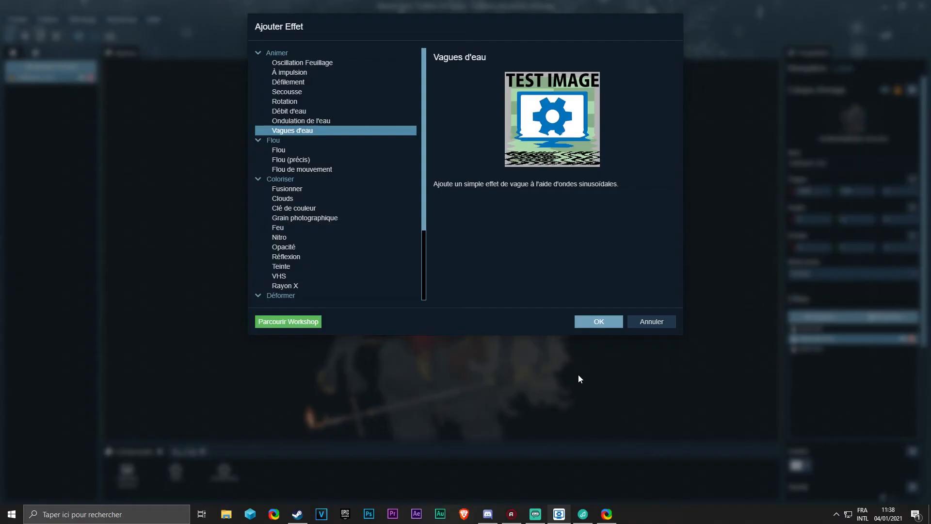
pyautogui.click(592, 324)
pyautogui.click(861, 167)
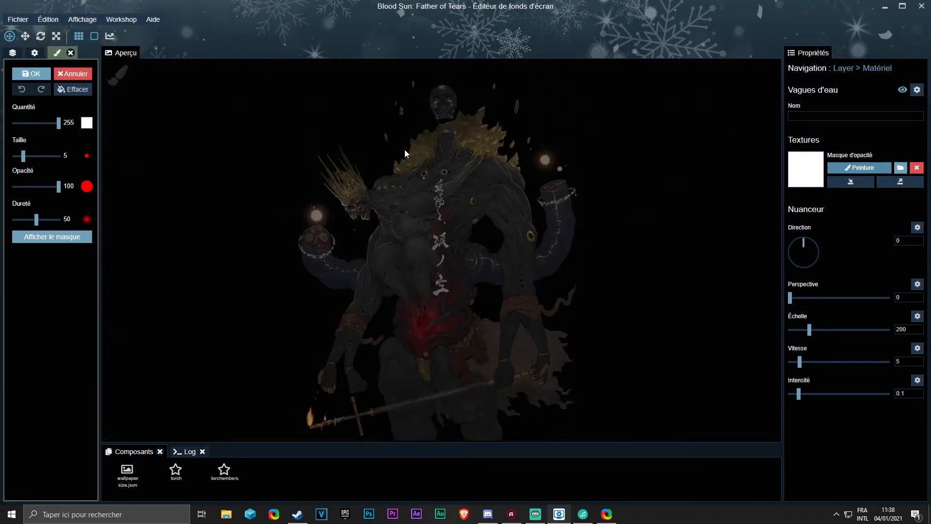
# Step: Paint the opacity mask over the golden shards floating around the skull with a size 12 brush, and apply it
pyautogui.scroll(5, 388, 136)
pyautogui.scroll(-3, 373, 143)
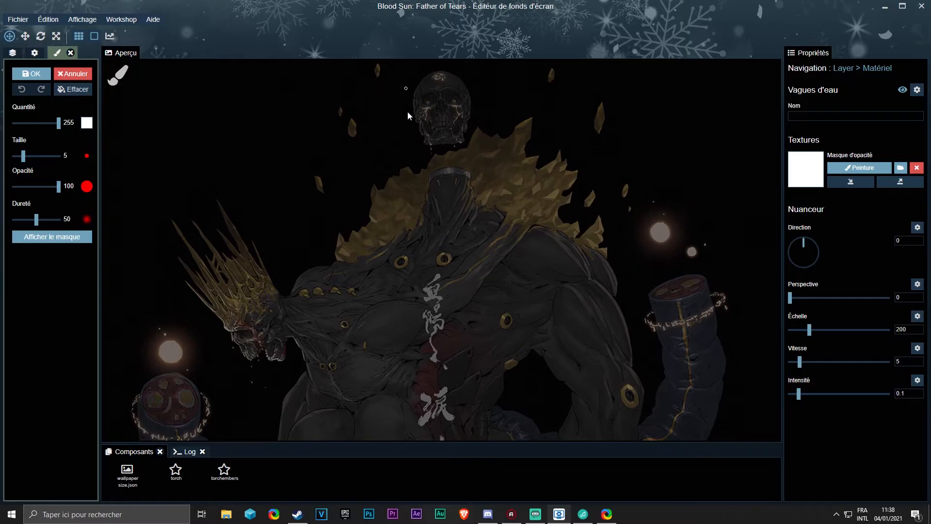
pyautogui.scroll(2, 408, 113)
pyautogui.moveTo(23, 156); pyautogui.dragTo(27, 160)
pyautogui.moveTo(257, 206); pyautogui.dragTo(264, 217)
pyautogui.moveTo(310, 121)
pyautogui.mouseDown()
pyautogui.moveTo(296, 143)
pyautogui.moveTo(377, 175)
pyautogui.mouseUp()
pyautogui.scroll(-3, 372, 157)
pyautogui.moveTo(518, 160); pyautogui.dragTo(533, 182)
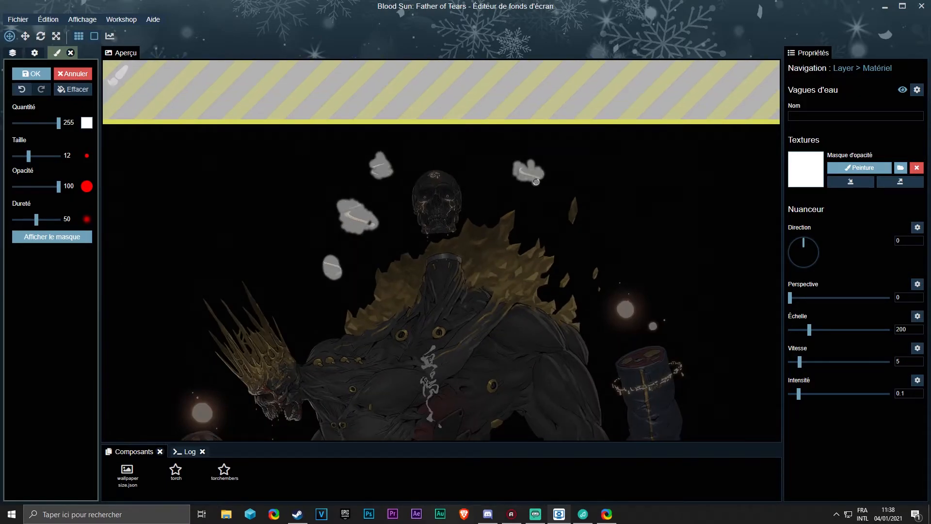
pyautogui.scroll(2, 562, 167)
pyautogui.moveTo(562, 140); pyautogui.dragTo(557, 166)
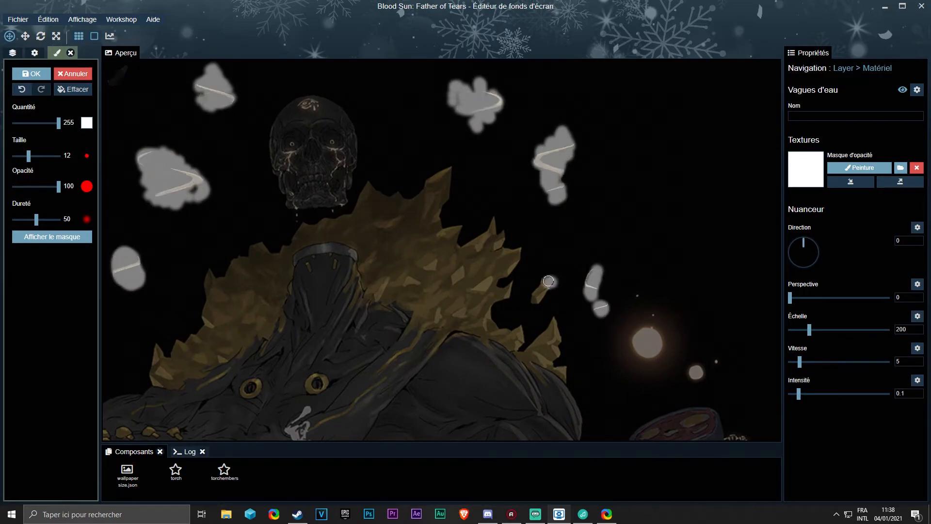
pyautogui.click(52, 237)
pyautogui.click(31, 73)
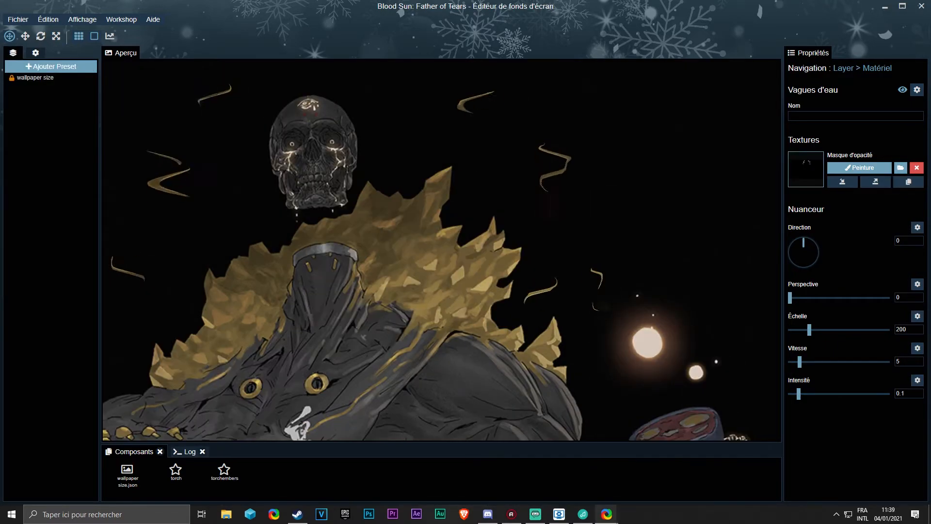
# Step: Set the new wave effect's direction to 5.16, scale to 0.01, speed to 1.25 and intensity to 0.05, and save the project
pyautogui.click(898, 240)
pyautogui.write('5.16')
pyautogui.press('Return')
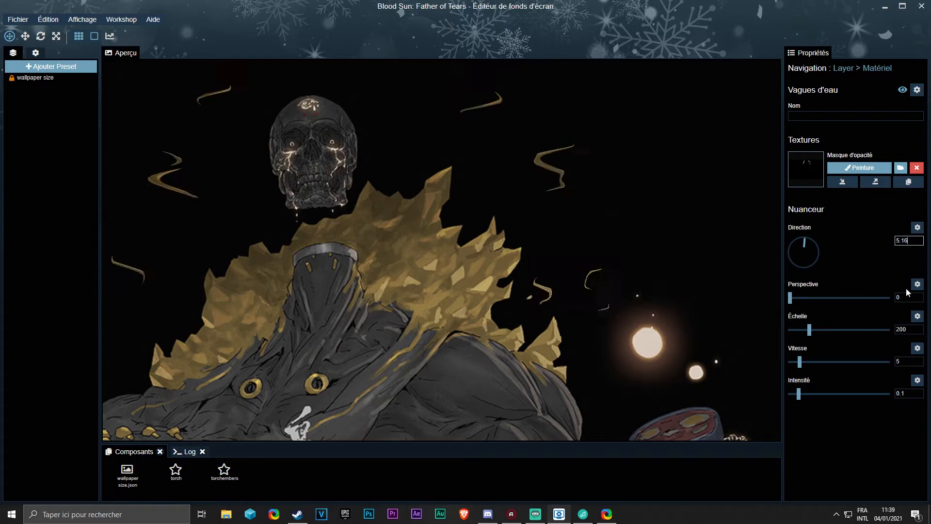
pyautogui.hotkey('ctrl', 's')
pyautogui.click(901, 330)
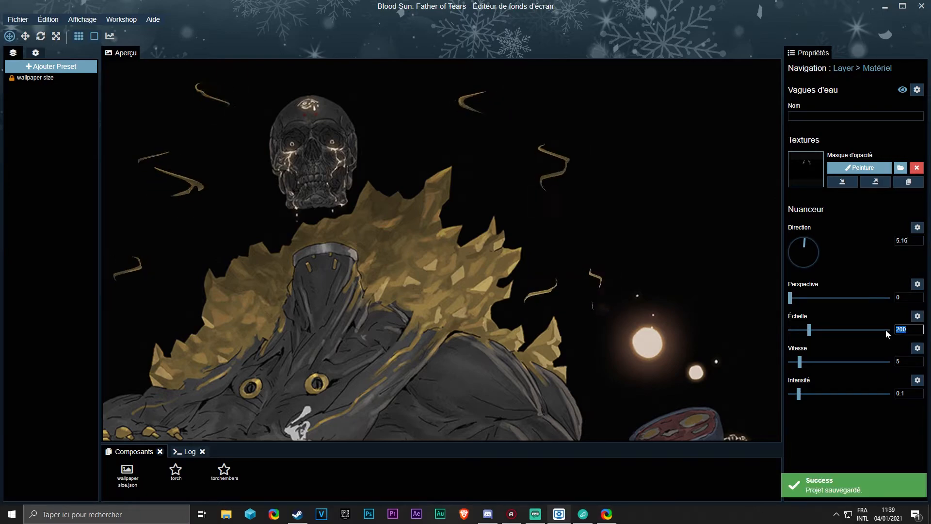
pyautogui.write('0.01')
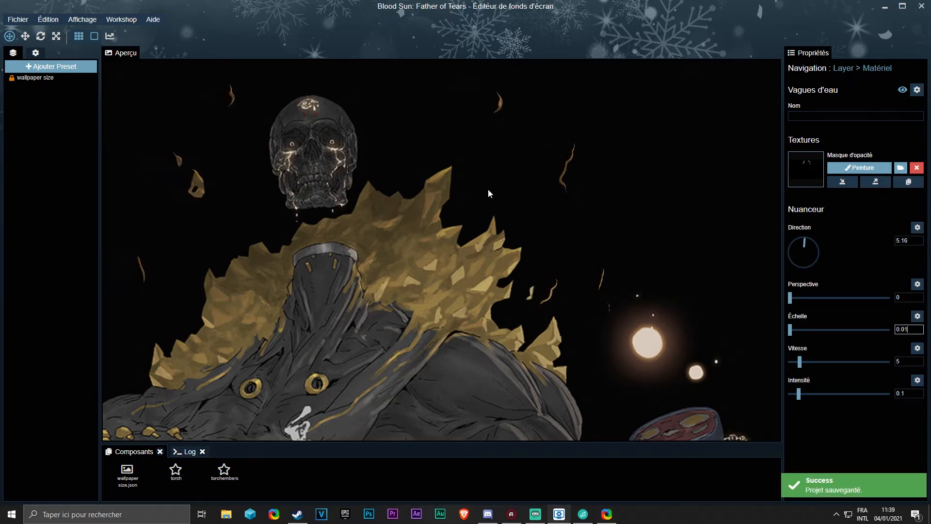
pyautogui.press('Return')
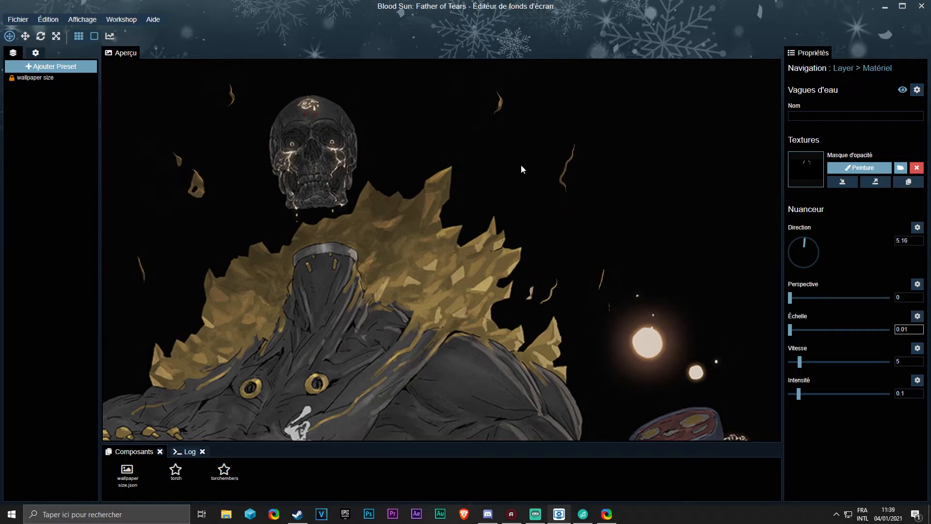
pyautogui.click(902, 361)
pyautogui.write('1.2')
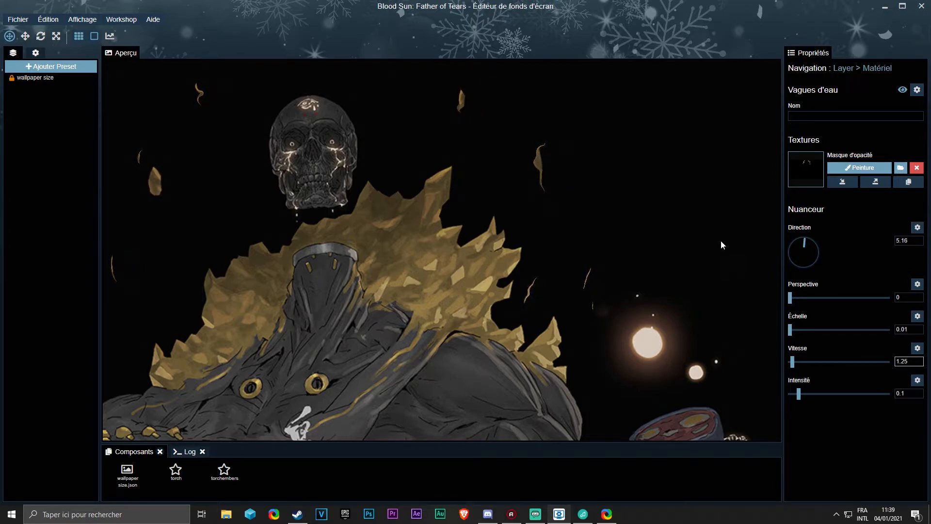
pyautogui.press('Return')
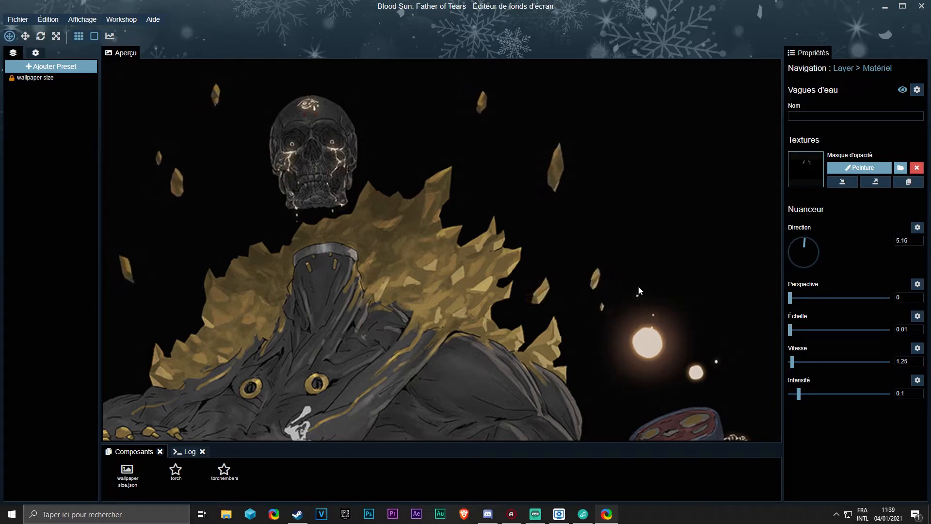
pyautogui.moveTo(799, 393); pyautogui.dragTo(793, 394)
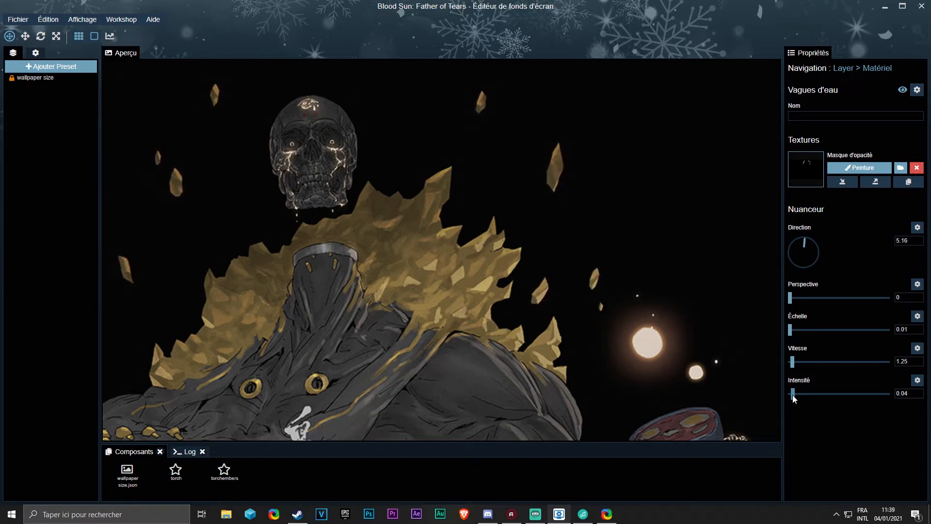
pyautogui.moveTo(793, 396); pyautogui.dragTo(790, 394)
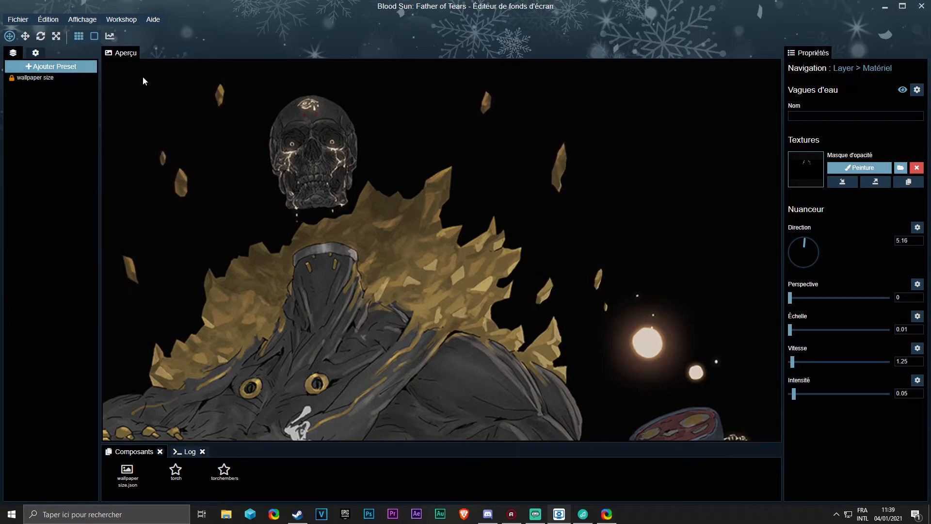
# Step: Reopen the shard opacity mask, widen the painted areas around the floating shards and save the project
pyautogui.click(844, 168)
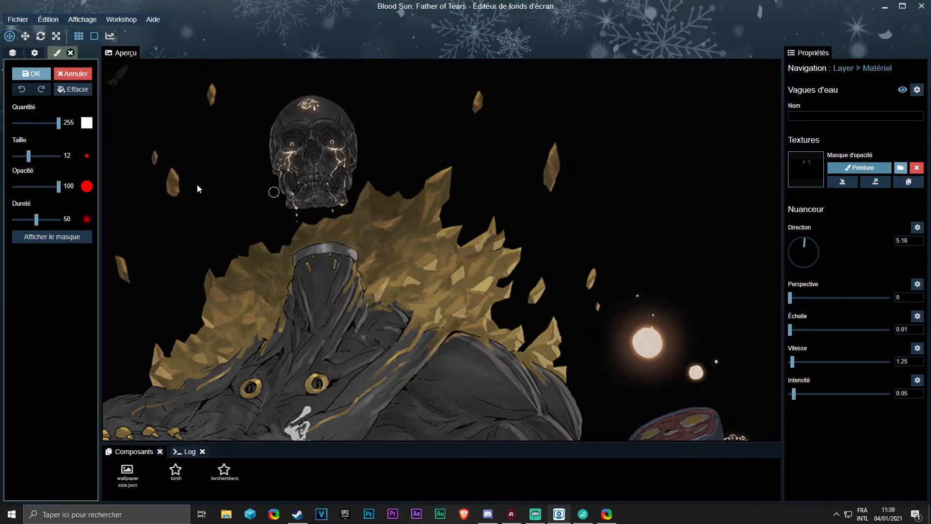
pyautogui.click(45, 239)
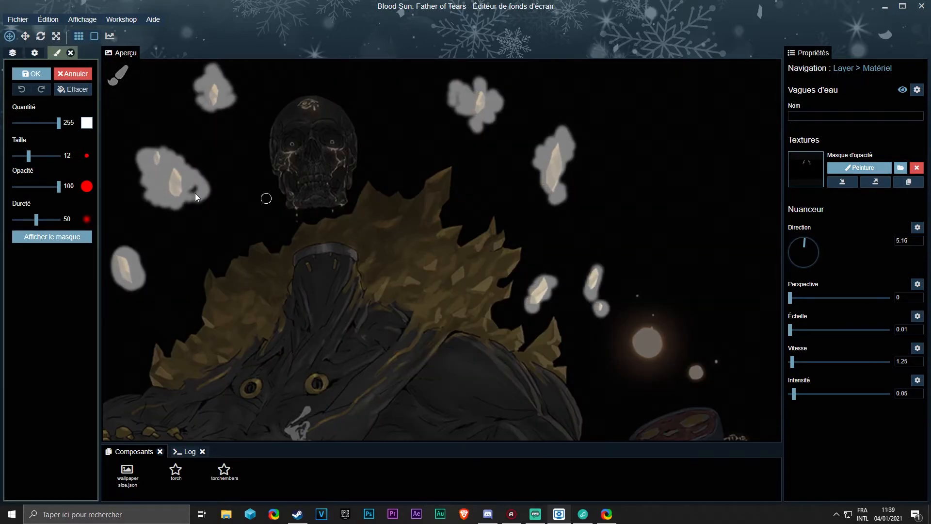
pyautogui.moveTo(575, 164)
pyautogui.mouseDown()
pyautogui.moveTo(563, 175)
pyautogui.moveTo(545, 155)
pyautogui.moveTo(540, 180)
pyautogui.mouseUp()
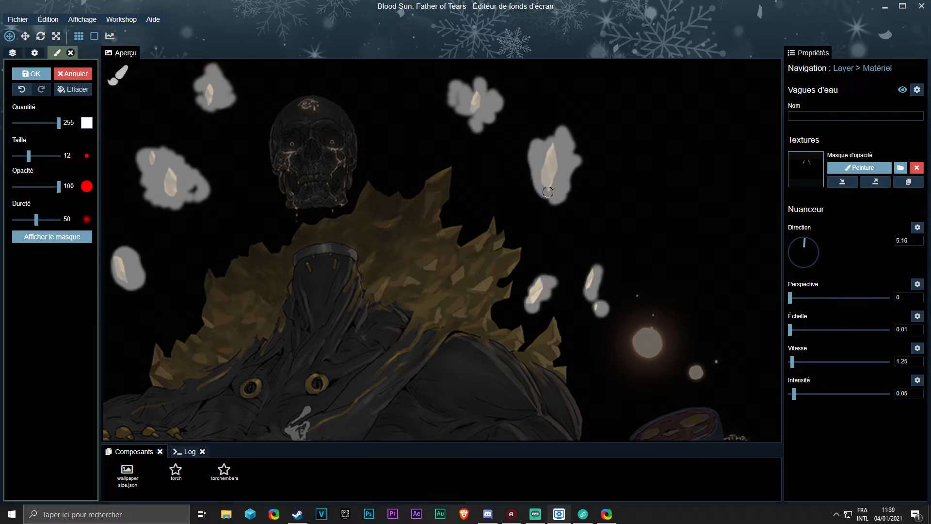
pyautogui.hotkey('ctrl', 's')
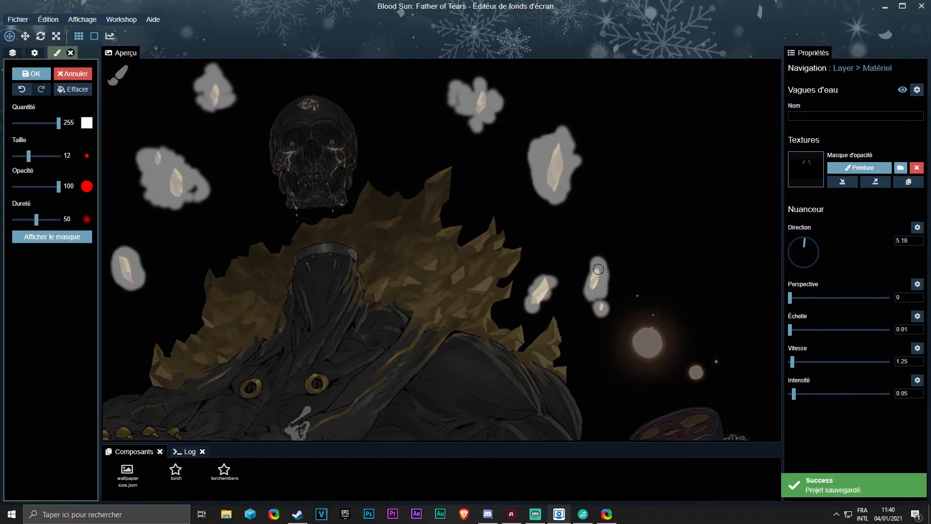
pyautogui.moveTo(598, 269)
pyautogui.mouseDown()
pyautogui.moveTo(587, 286)
pyautogui.moveTo(608, 305)
pyautogui.mouseUp()
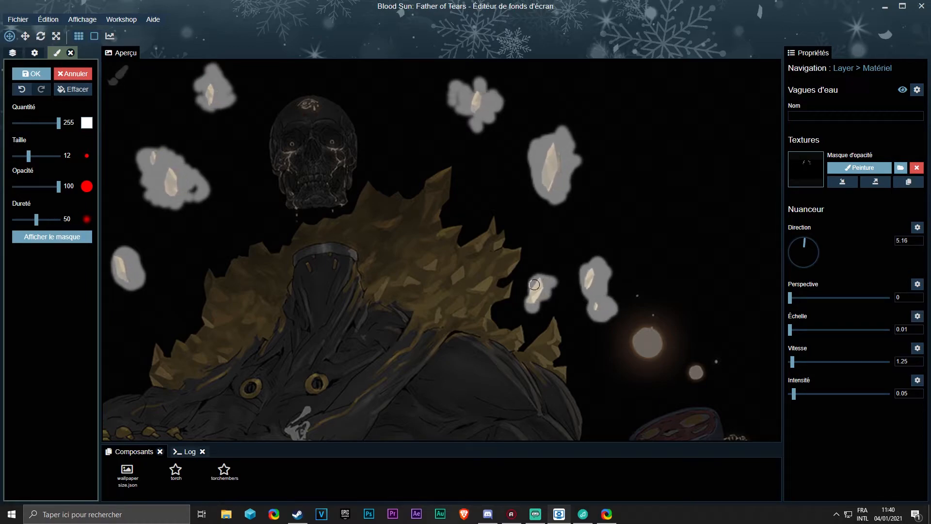
pyautogui.moveTo(529, 302); pyautogui.dragTo(539, 285)
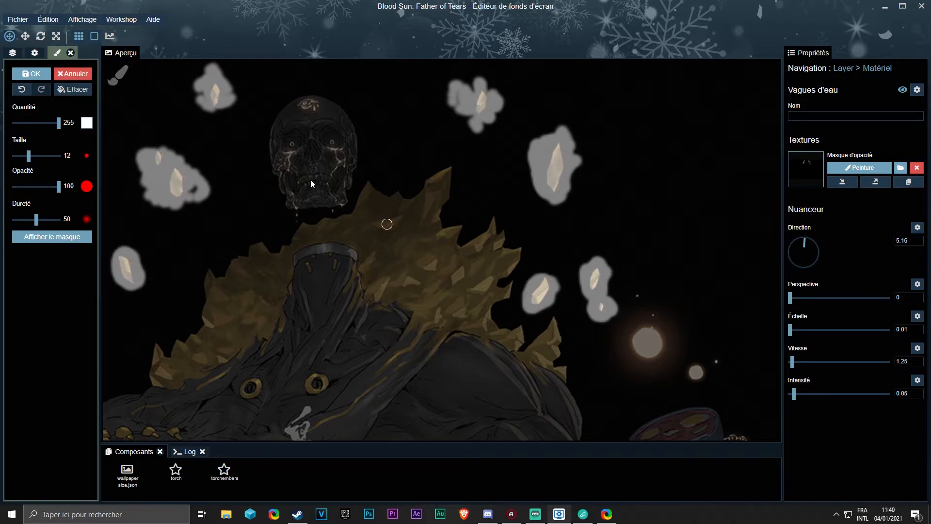
pyautogui.moveTo(201, 99); pyautogui.dragTo(209, 95)
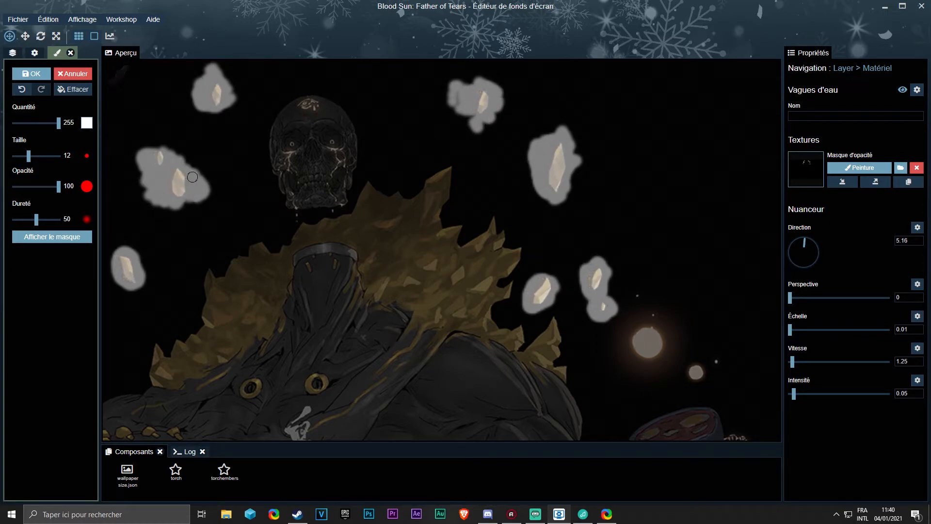
pyautogui.moveTo(183, 169); pyautogui.dragTo(155, 190)
pyautogui.moveTo(108, 254); pyautogui.dragTo(120, 287)
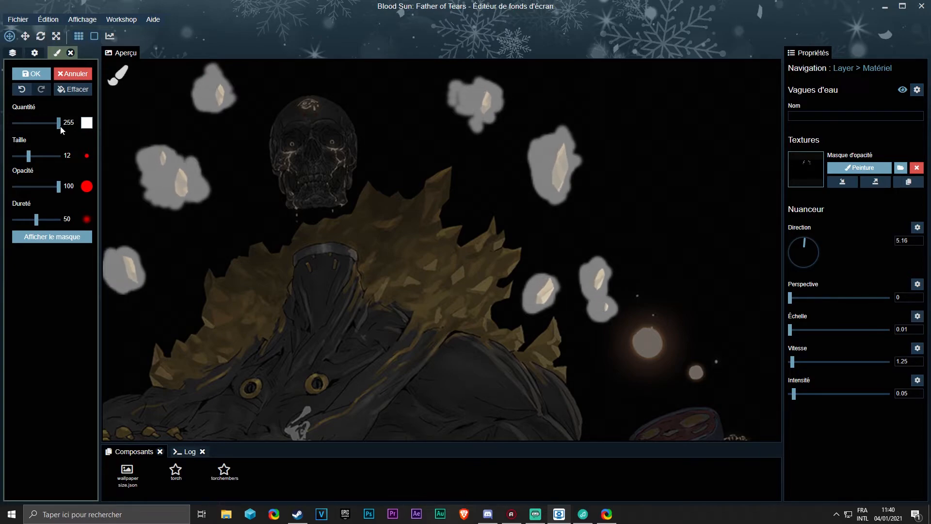
# Step: Set the brush amount to 0, trim the excess mask around the floating shards and apply the mask
pyautogui.moveTo(59, 124); pyautogui.dragTo(10, 124)
pyautogui.moveTo(206, 71)
pyautogui.mouseDown()
pyautogui.moveTo(233, 83)
pyautogui.moveTo(208, 129)
pyautogui.mouseUp()
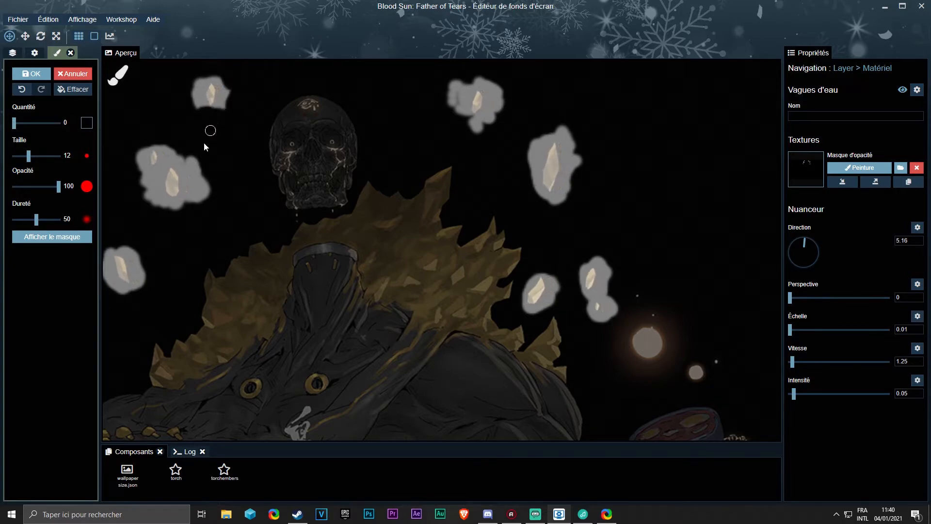
pyautogui.moveTo(41, 125)
pyautogui.mouseDown()
pyautogui.moveTo(63, 125)
pyautogui.moveTo(12, 126)
pyautogui.mouseUp()
pyautogui.click(212, 98)
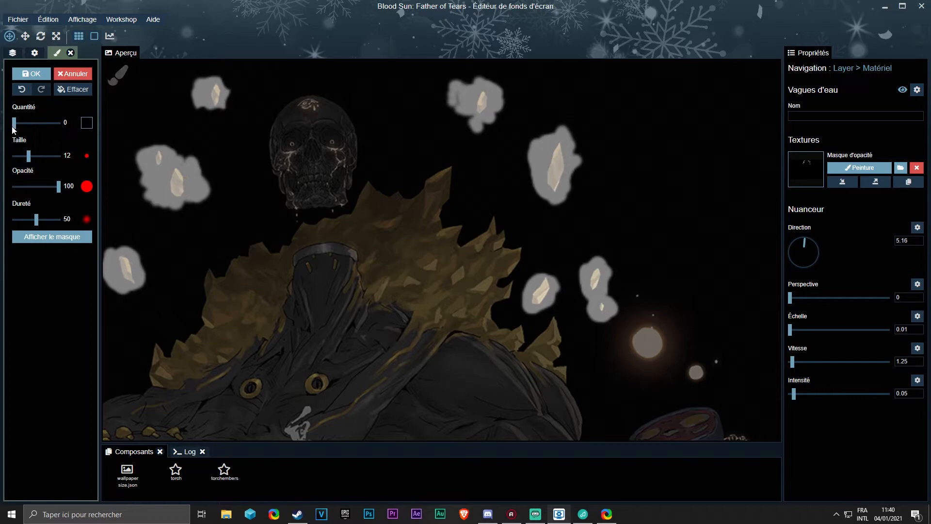
pyautogui.moveTo(187, 150)
pyautogui.mouseDown()
pyautogui.moveTo(204, 202)
pyautogui.moveTo(183, 211)
pyautogui.mouseUp()
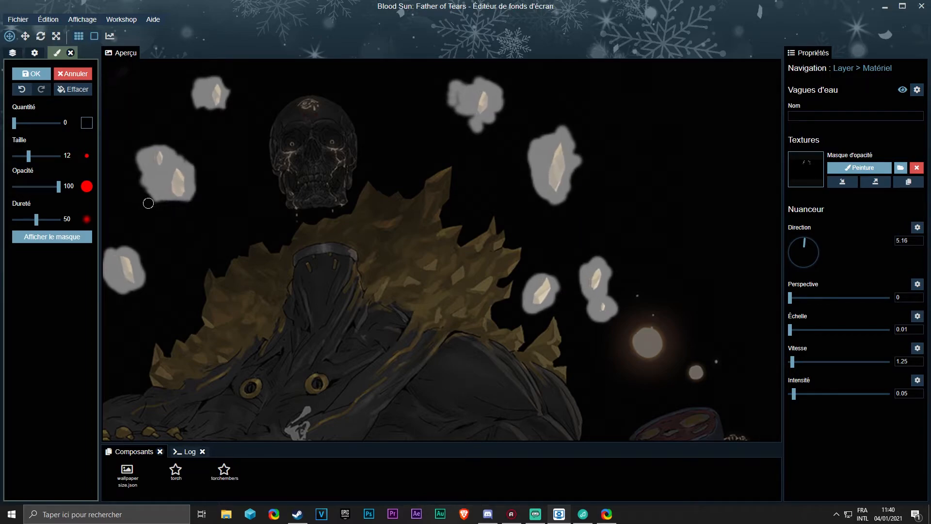
pyautogui.moveTo(445, 107); pyautogui.dragTo(450, 82)
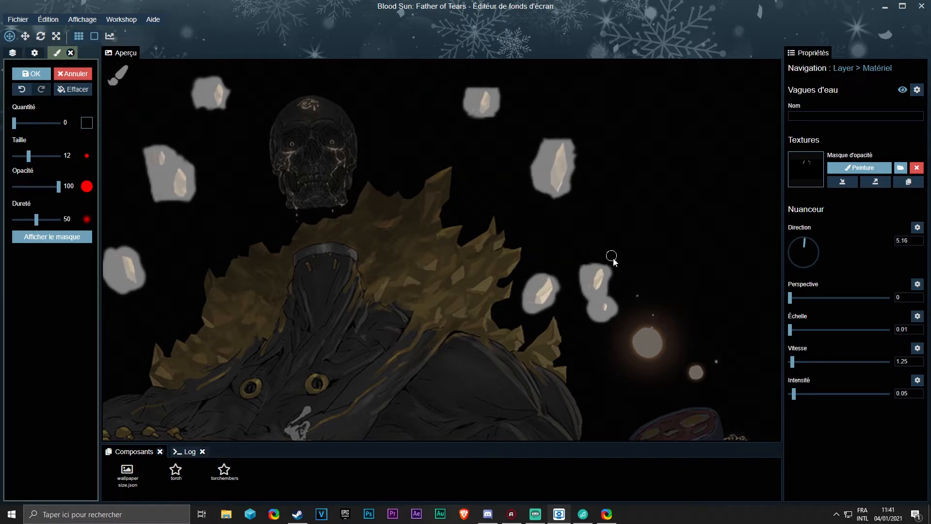
pyautogui.click(31, 73)
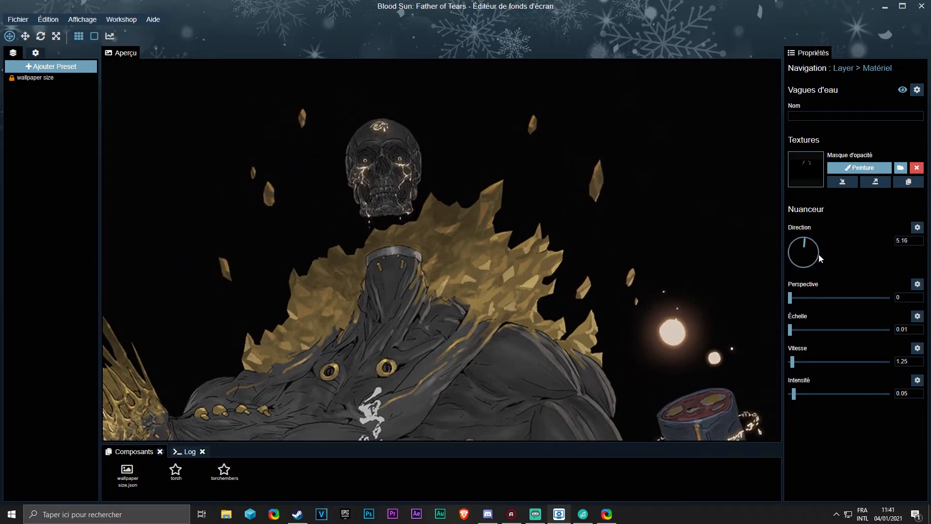
# Step: Set the shard wave effect's direction to 145.008 and its scale to 4.96
pyautogui.moveTo(820, 257); pyautogui.dragTo(819, 254)
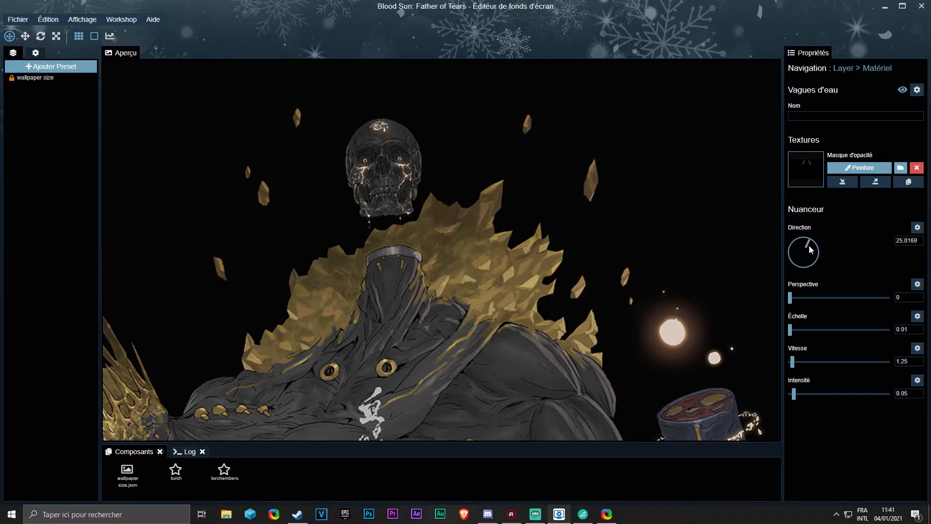
pyautogui.moveTo(813, 251); pyautogui.dragTo(812, 266)
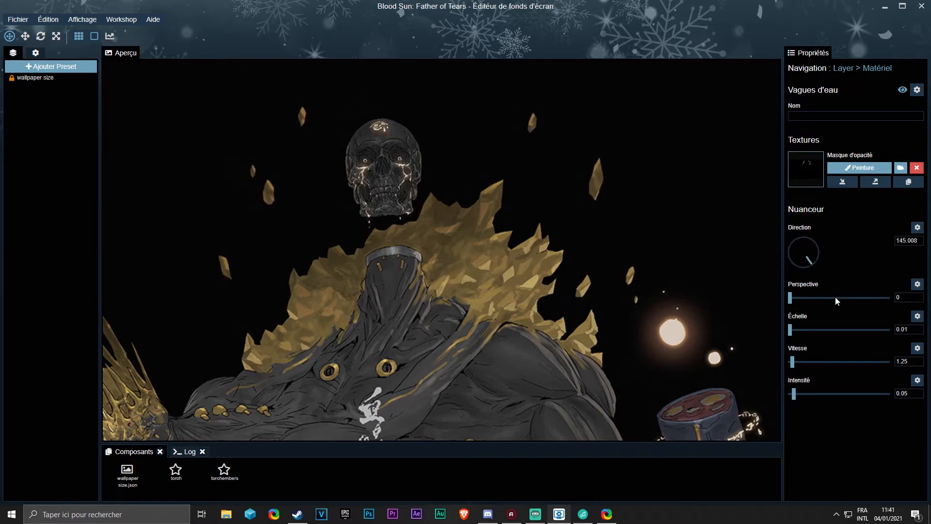
pyautogui.moveTo(791, 331)
pyautogui.mouseDown()
pyautogui.moveTo(807, 330)
pyautogui.moveTo(794, 331)
pyautogui.mouseUp()
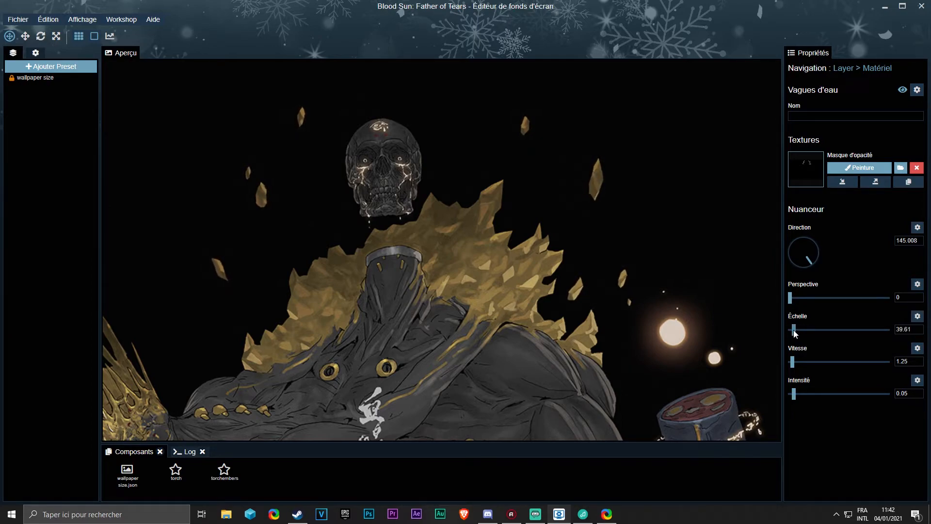
pyautogui.moveTo(793, 331); pyautogui.dragTo(790, 331)
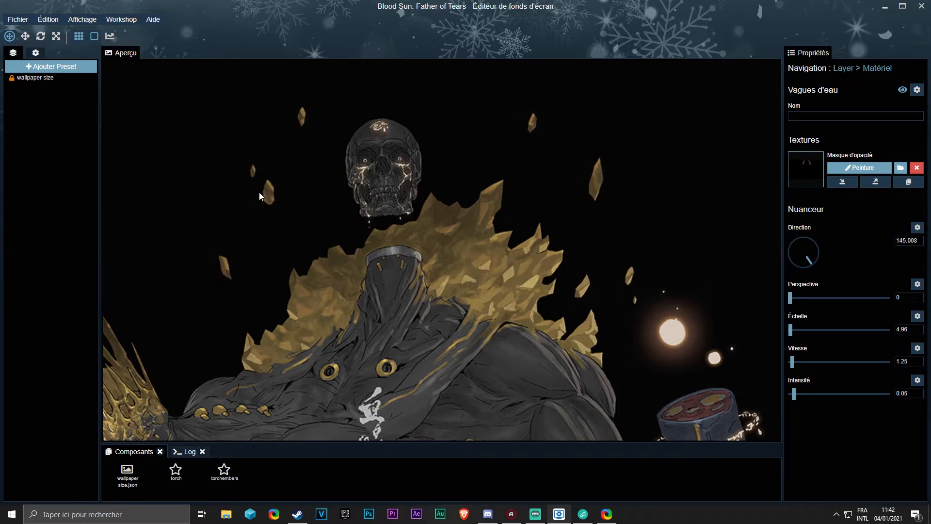
# Step: Set the shard wave effect's direction to -180 and save the project
pyautogui.hotkey('ctrl', 's')
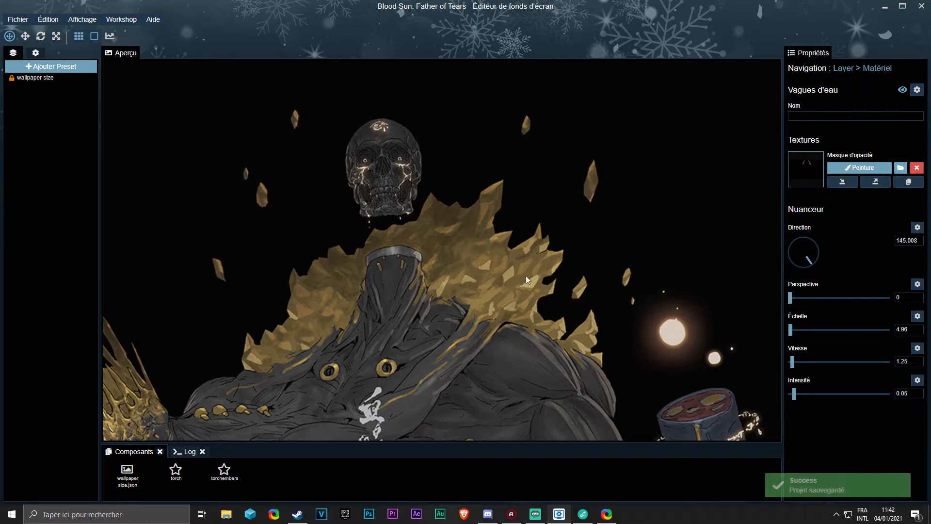
pyautogui.click(800, 264)
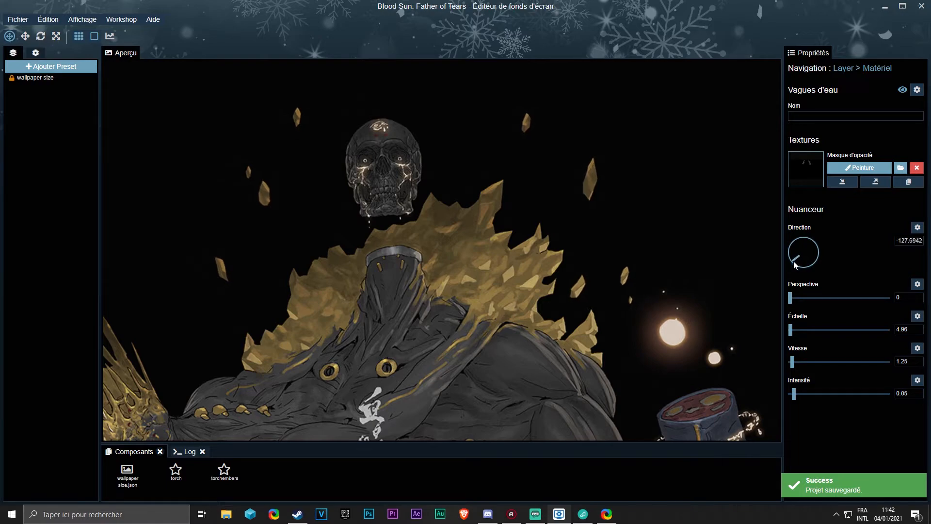
pyautogui.moveTo(800, 262); pyautogui.dragTo(802, 262)
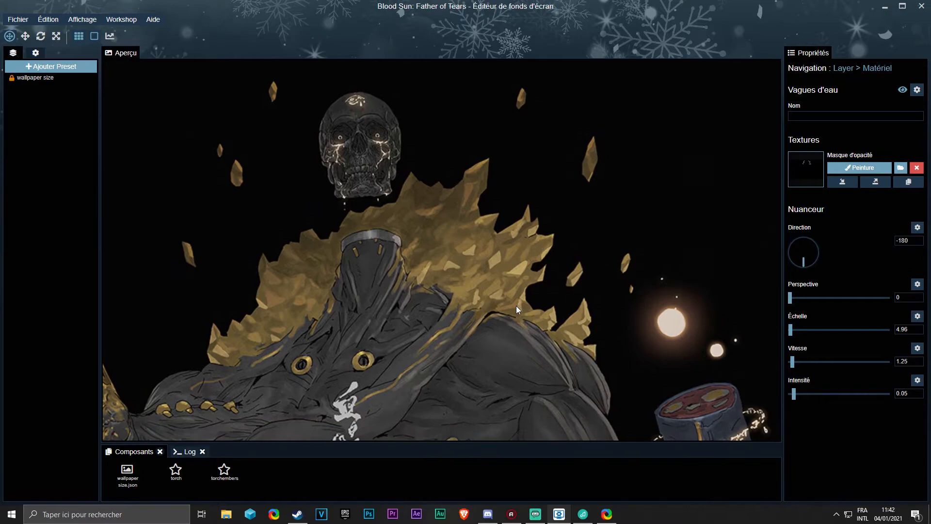
pyautogui.hotkey('ctrl', 's')
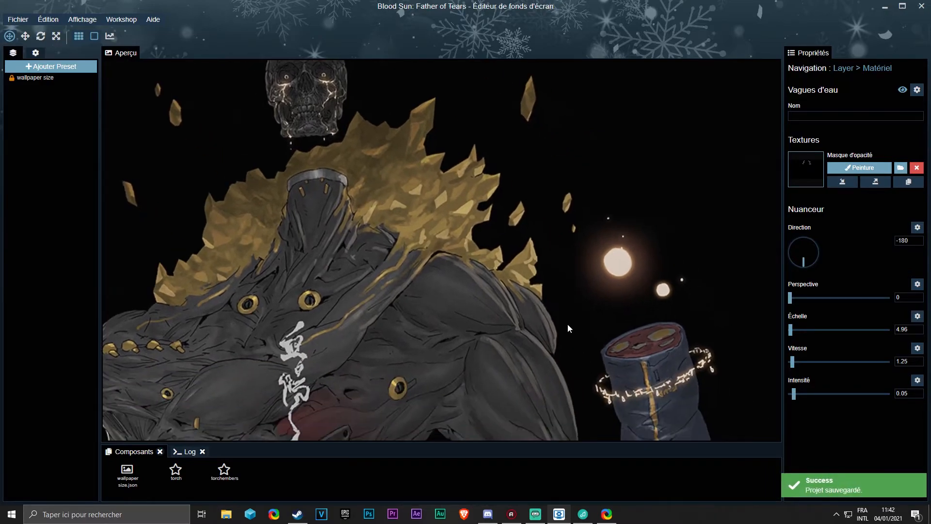
# Step: Name the shard wave effect "rock movement" and return to the layer's properties
pyautogui.click(828, 118)
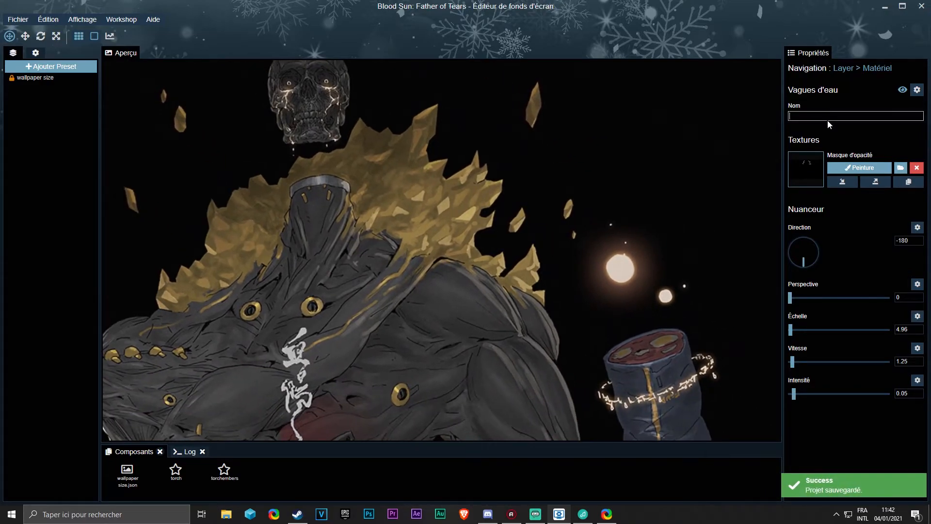
pyautogui.write('r')
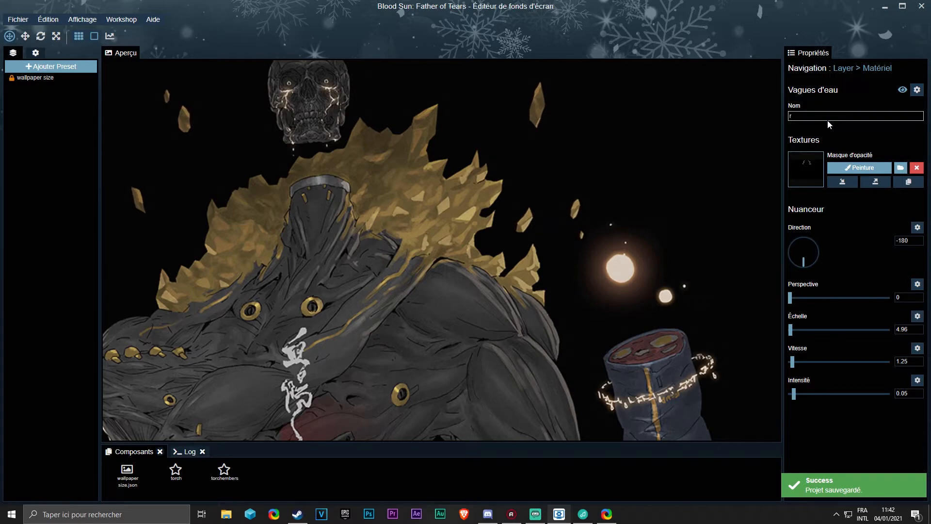
pyautogui.write('ock ')
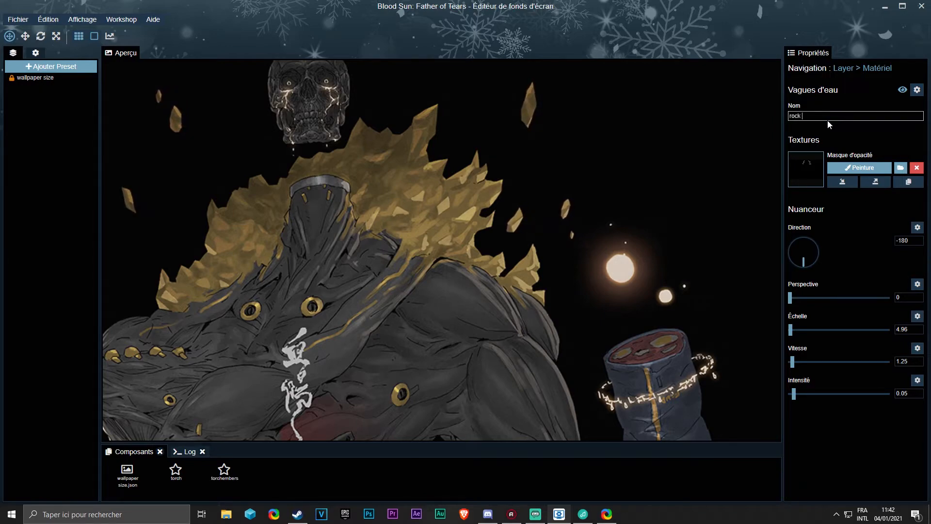
pyautogui.write('movement')
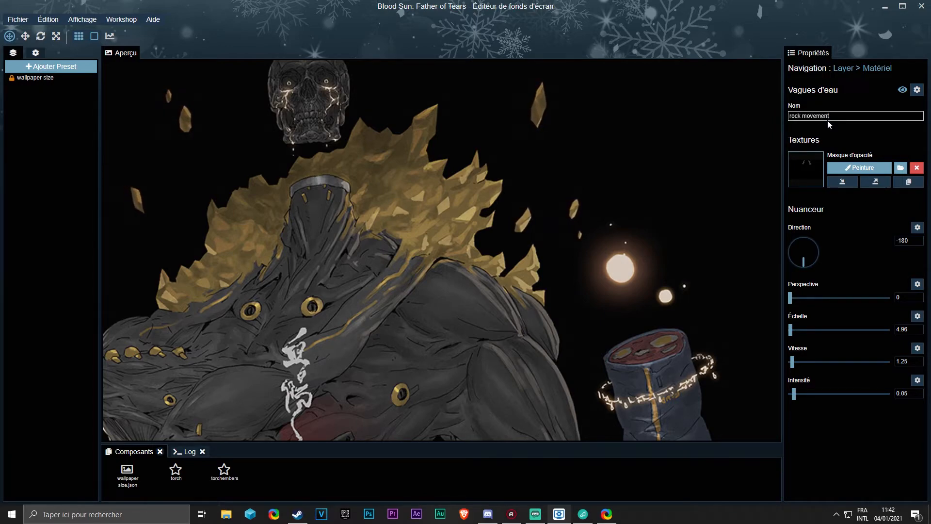
pyautogui.click(844, 68)
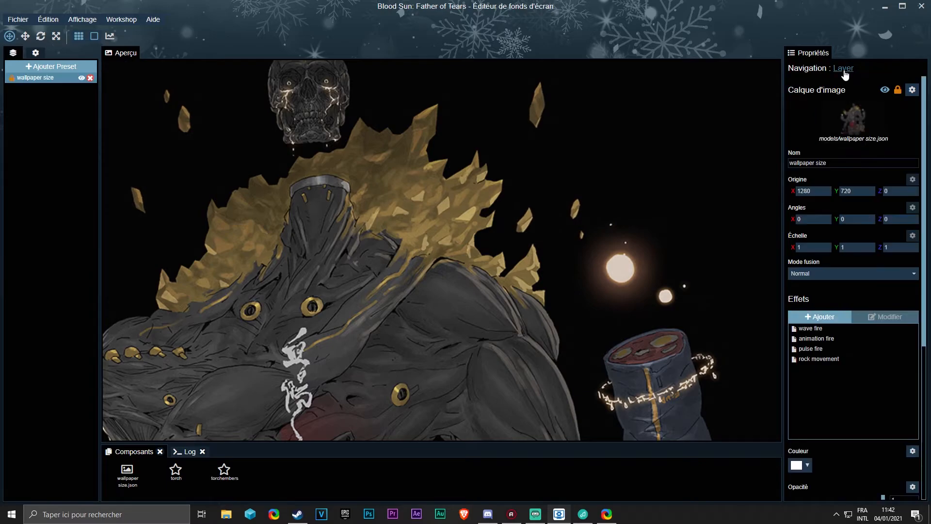
# Step: Add an À impulsion effect to the wallpaper size layer
pyautogui.click(831, 315)
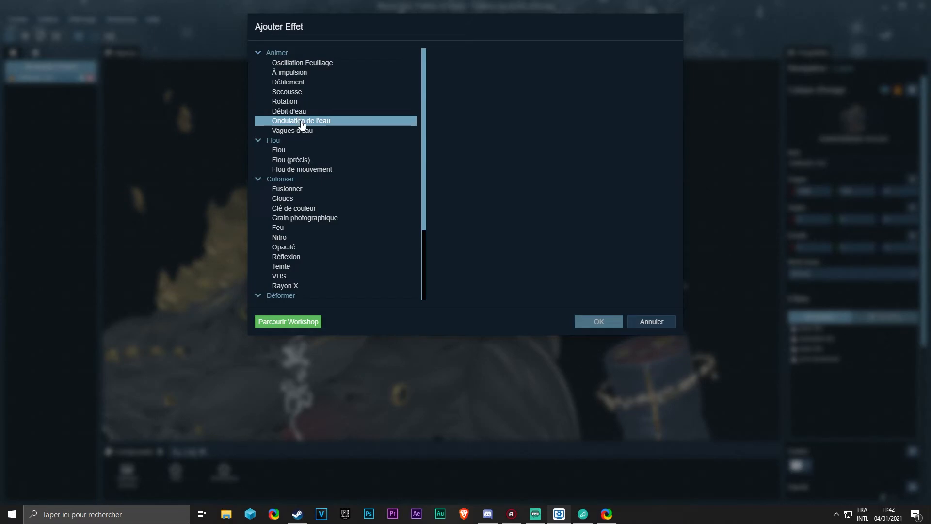
pyautogui.click(293, 73)
pyautogui.click(594, 323)
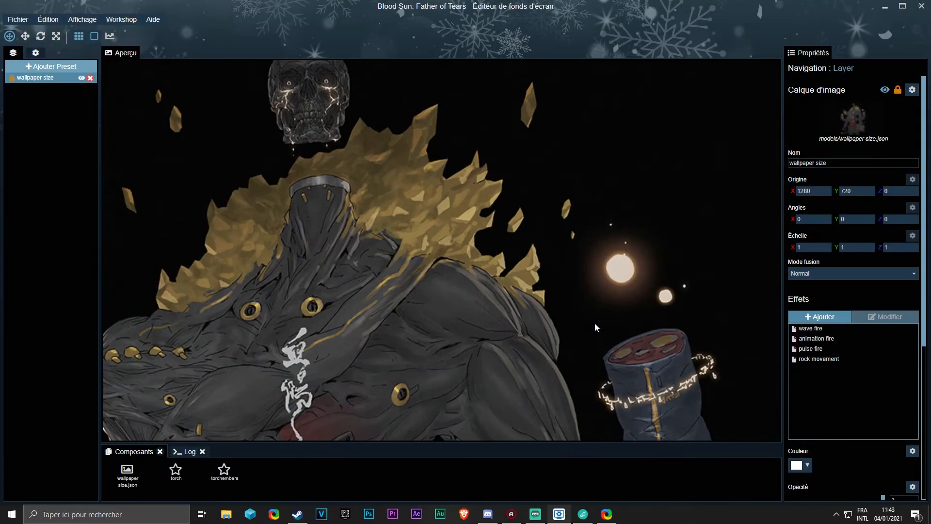
# Step: Set the brush amount to 255 and paint the pulse effect's opacity mask over the glowing orbs on both sides of the figure
pyautogui.scroll(5, 626, 275)
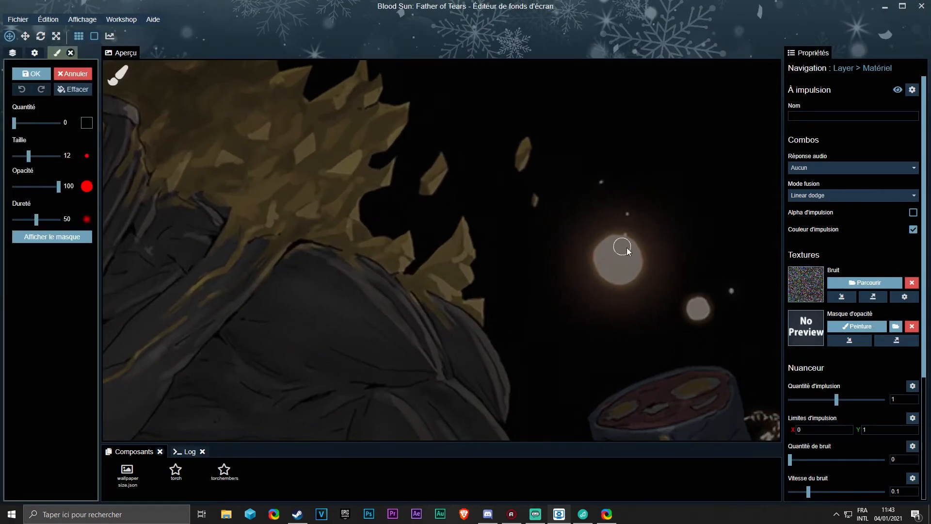
pyautogui.moveTo(14, 123); pyautogui.dragTo(92, 121)
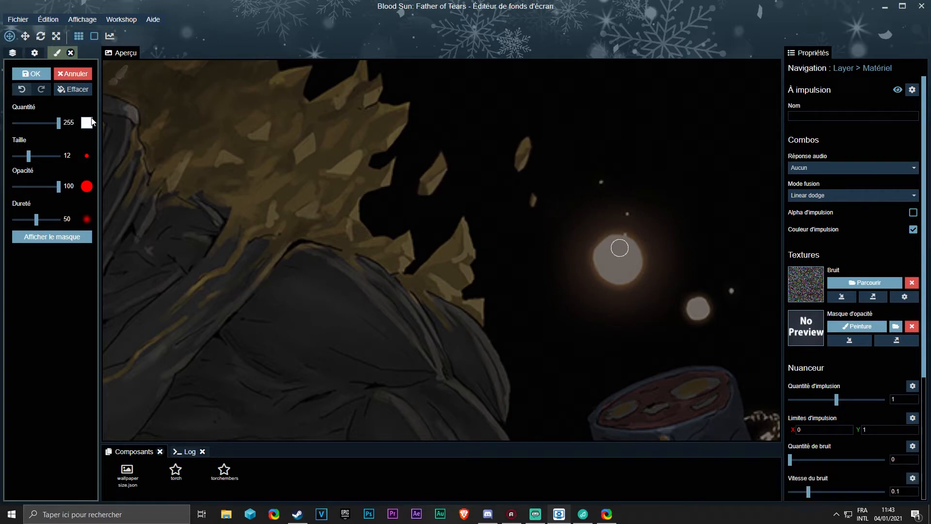
pyautogui.moveTo(619, 248)
pyautogui.mouseDown()
pyautogui.moveTo(617, 268)
pyautogui.moveTo(625, 251)
pyautogui.moveTo(610, 255)
pyautogui.mouseUp()
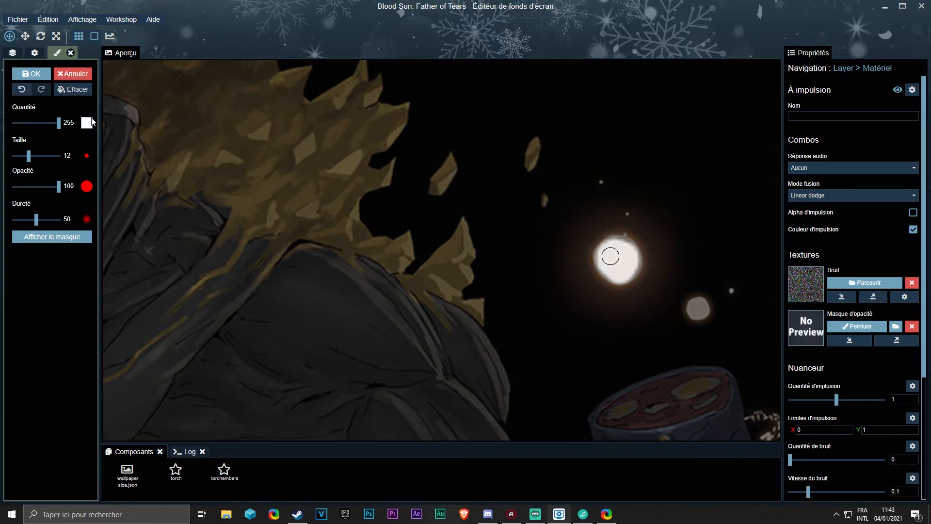
pyautogui.press('super+h')
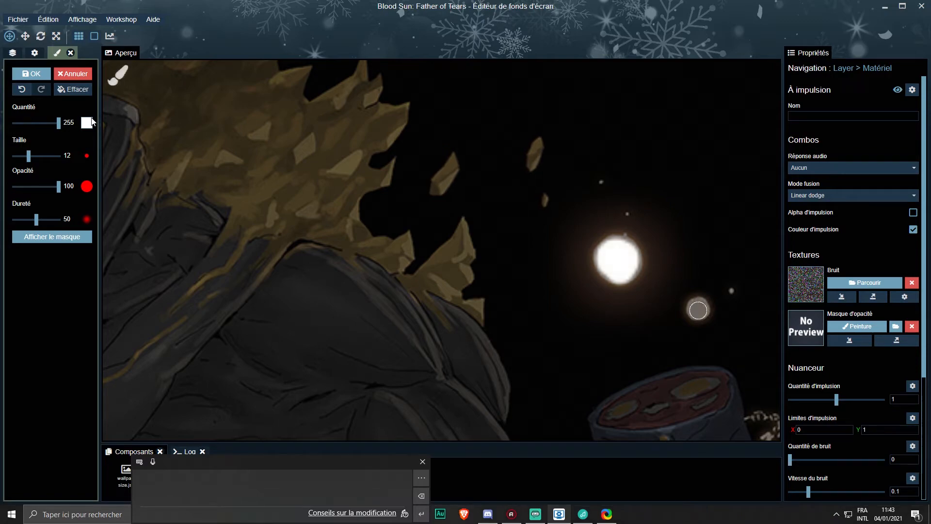
pyautogui.click(698, 309)
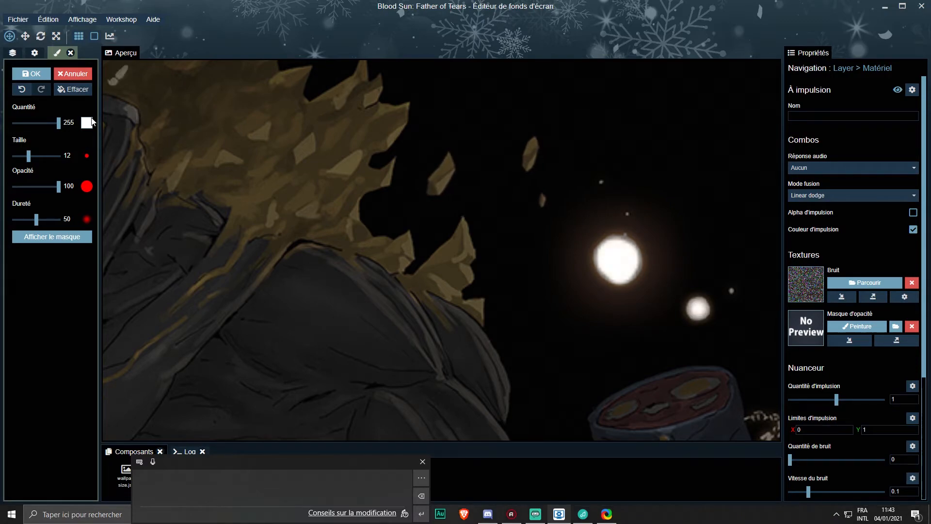
pyautogui.scroll(-5, 479, 330)
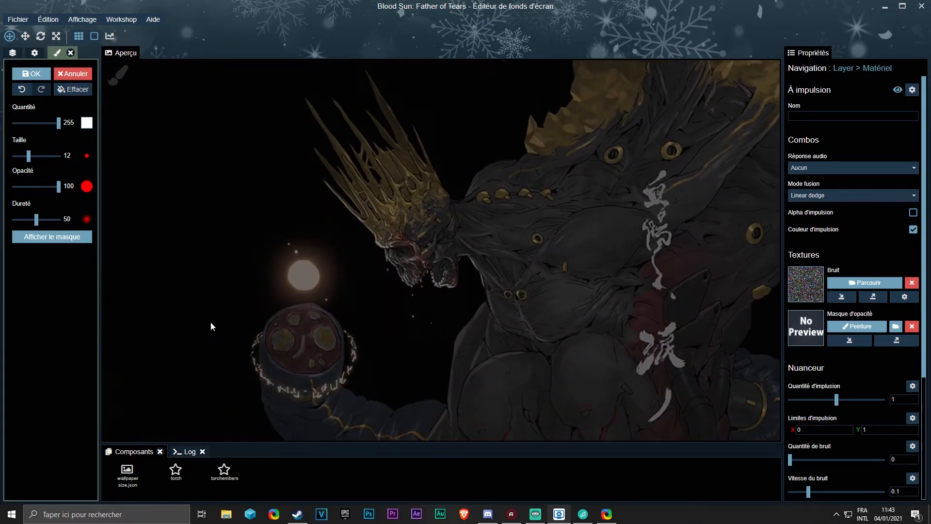
pyautogui.scroll(4, 289, 275)
pyautogui.moveTo(418, 267)
pyautogui.mouseDown()
pyautogui.moveTo(408, 252)
pyautogui.moveTo(410, 264)
pyautogui.mouseUp()
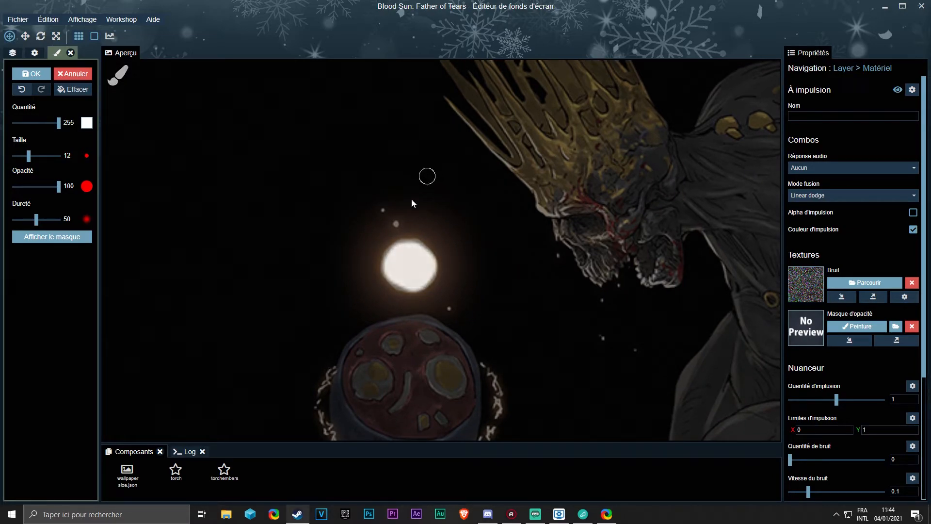
# Step: Set the brush size to 1 and try painting the mask over the glowing cracks under the skull's eye, undoing the stray strokes
pyautogui.scroll(-3, 418, 272)
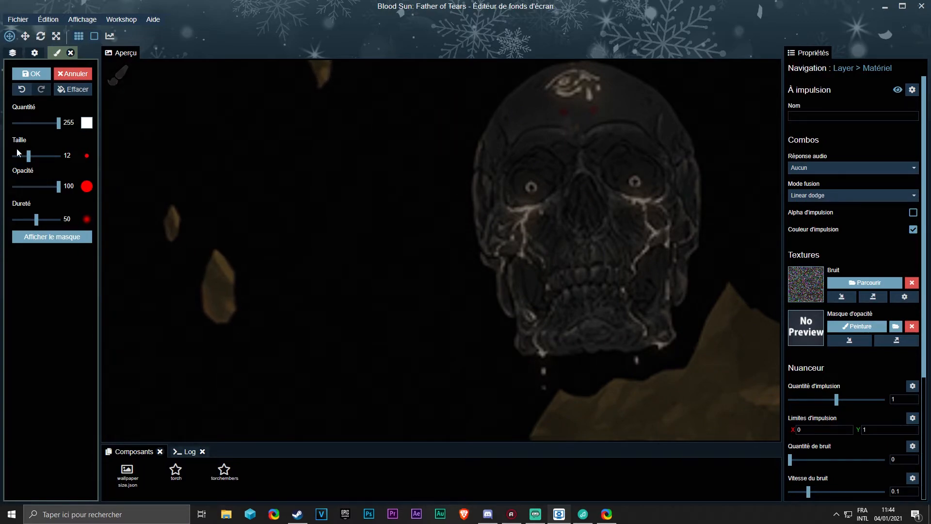
pyautogui.moveTo(28, 155); pyautogui.dragTo(14, 155)
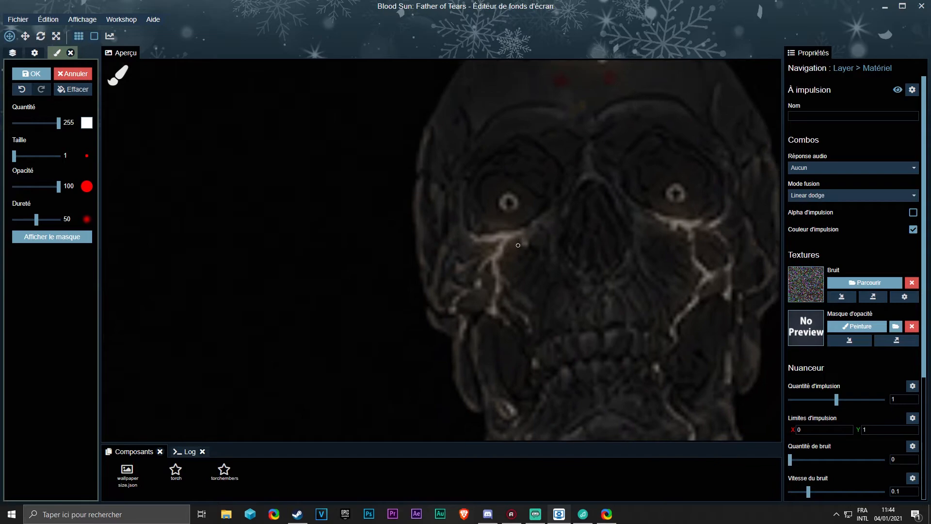
pyautogui.hotkey('ctrl', 'z')
pyautogui.hotkey('ctrl', 'z')
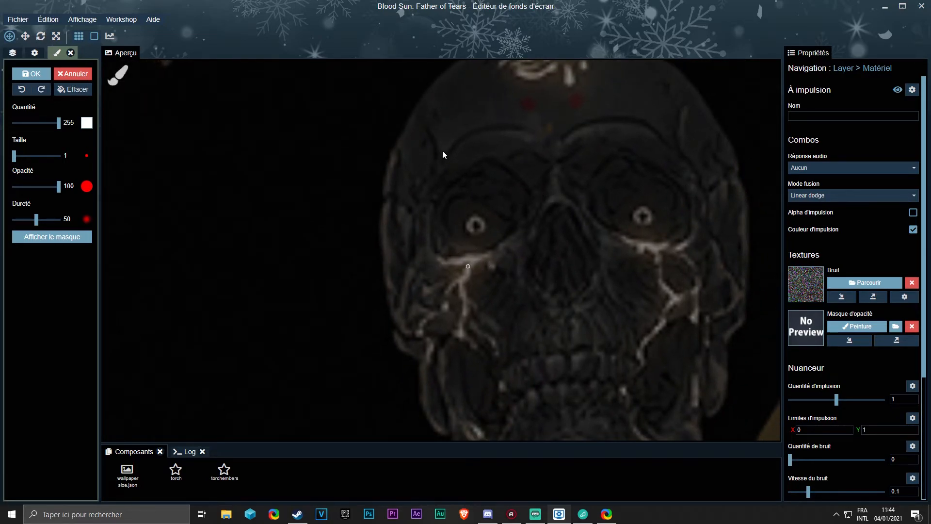
pyautogui.moveTo(469, 263); pyautogui.dragTo(446, 260)
# Step: Switch to Photoshop and open the recent file father of tears.psd
pyautogui.click(369, 514)
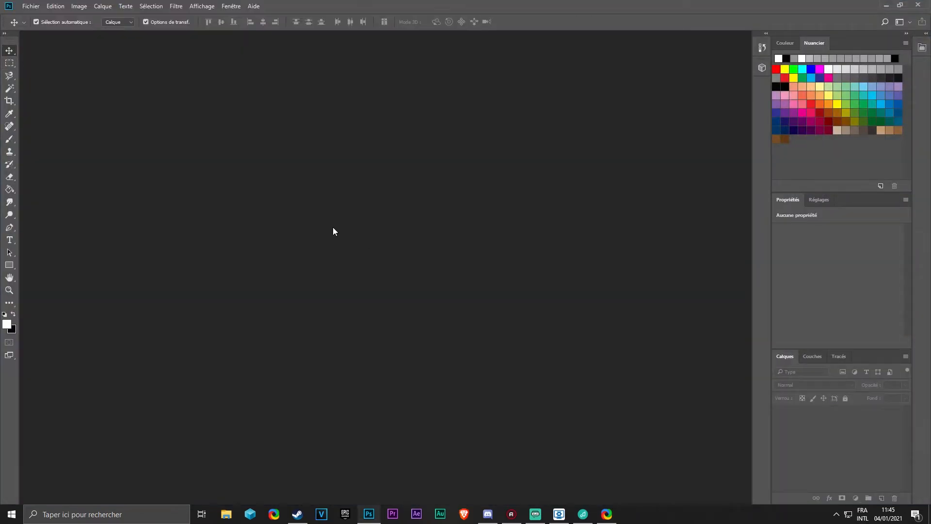
pyautogui.click(39, 9)
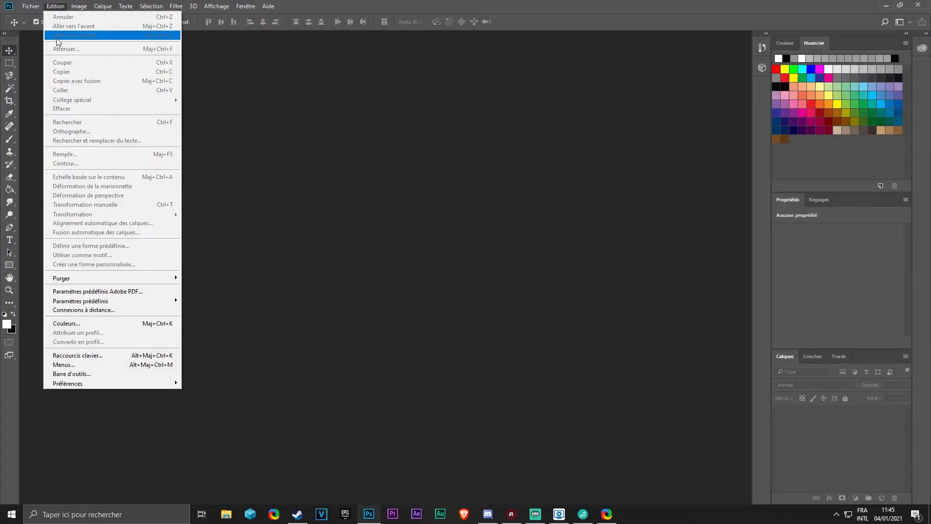
pyautogui.moveTo(72, 63)
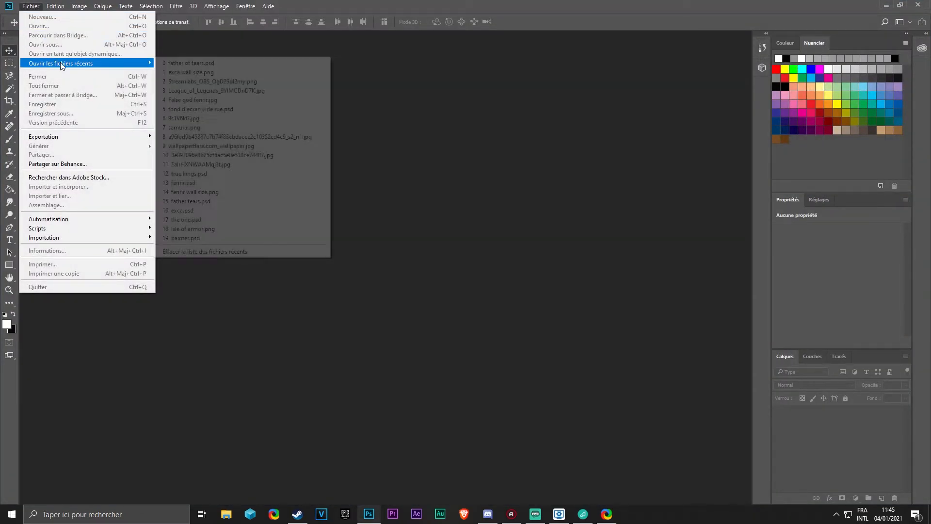
pyautogui.click(184, 62)
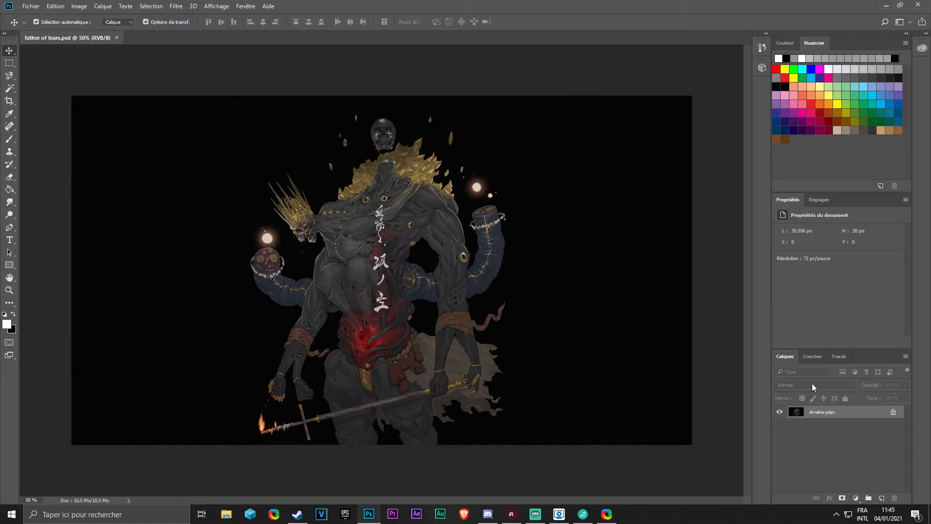
# Step: Create a new layer above the background artwork with the default settings
pyautogui.rightClick(798, 439)
pyautogui.click(796, 464)
pyautogui.click(30, 7)
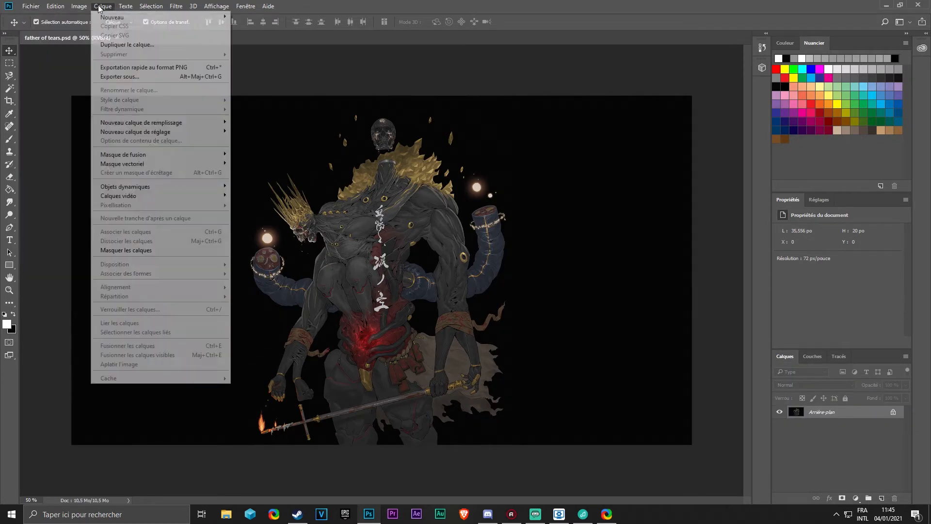
pyautogui.click(252, 17)
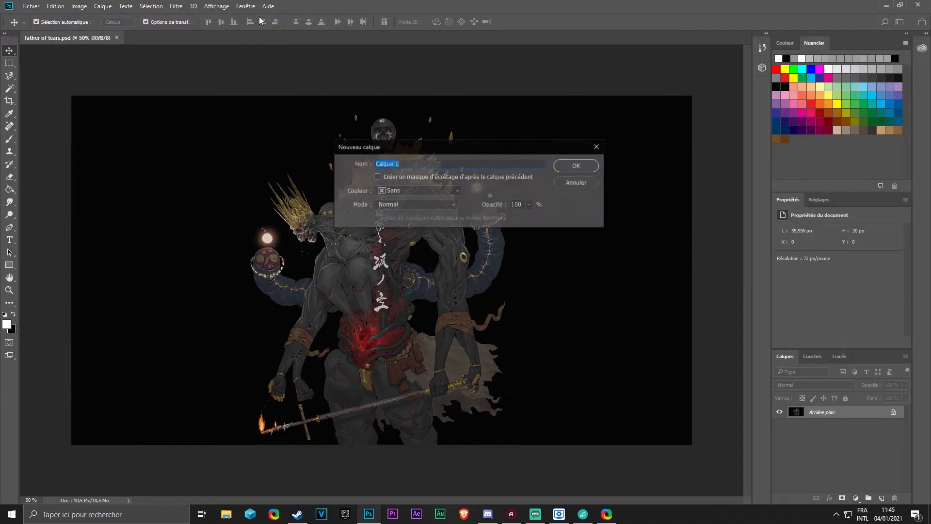
pyautogui.press('Return')
# Step: Fill the new layer with black and lower its opacity to 25% so the artwork can be traced
pyautogui.click(10, 190)
pyautogui.click(510, 270)
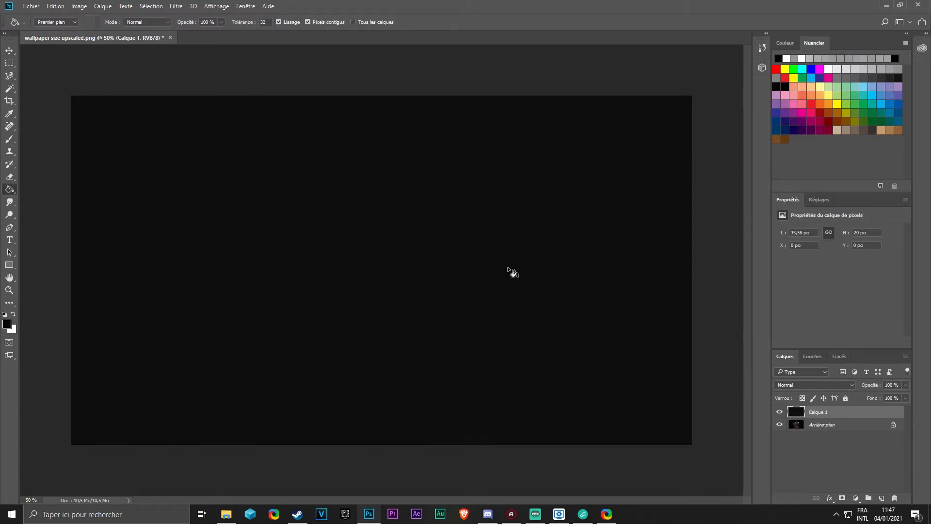
pyautogui.click(9, 139)
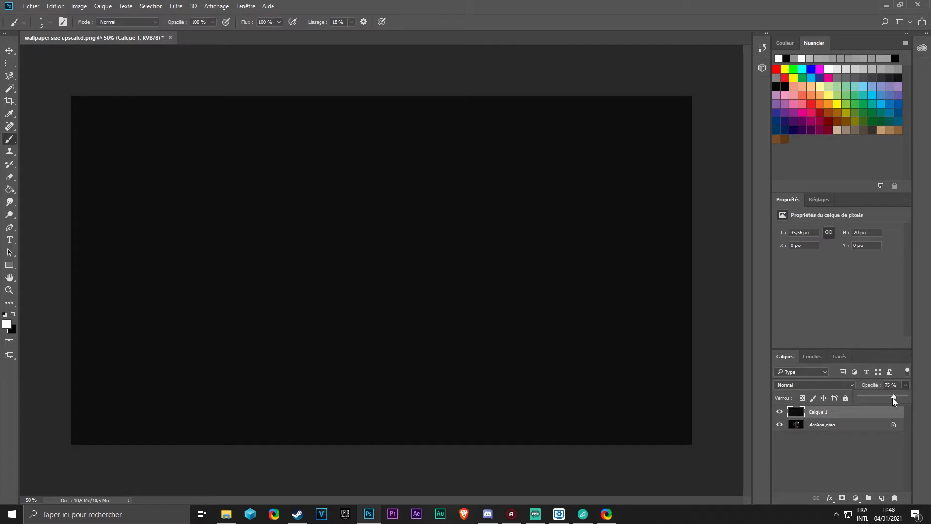
pyautogui.moveTo(892, 398); pyautogui.dragTo(869, 398)
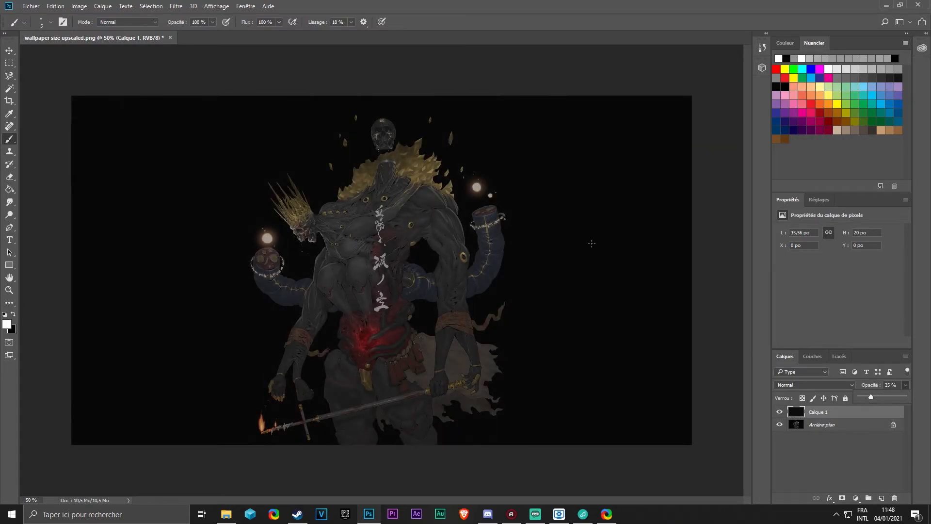
# Step: Set the brush size to 2 px and trace the glowing cracks and tears under both skull eyes in white on the black layer
pyautogui.hotkey('ctrl', '+')
pyautogui.hotkey('ctrl', '+')
pyautogui.hotkey('ctrl', '+')
pyautogui.hotkey('ctrl', '+')
pyautogui.hotkey('ctrl', '+')
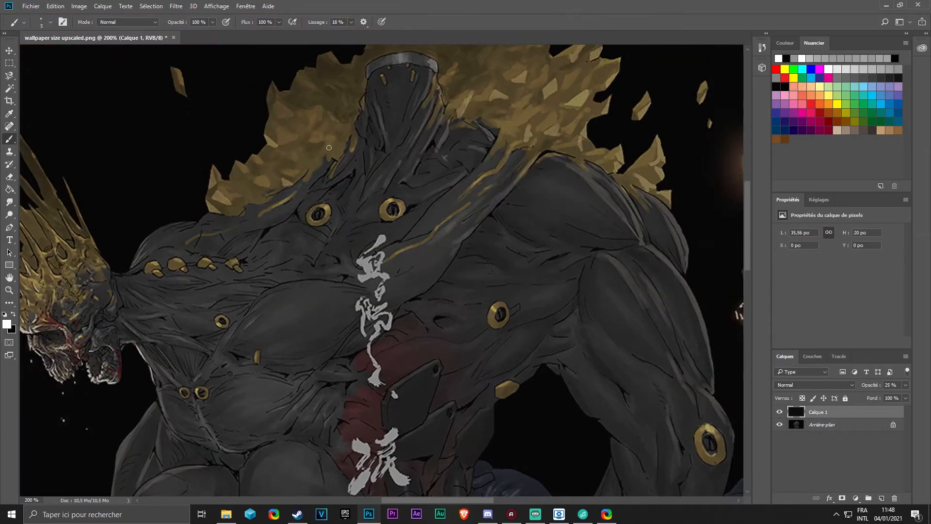
pyautogui.hotkey('ctrl', '+')
pyautogui.hotkey('ctrl', '+')
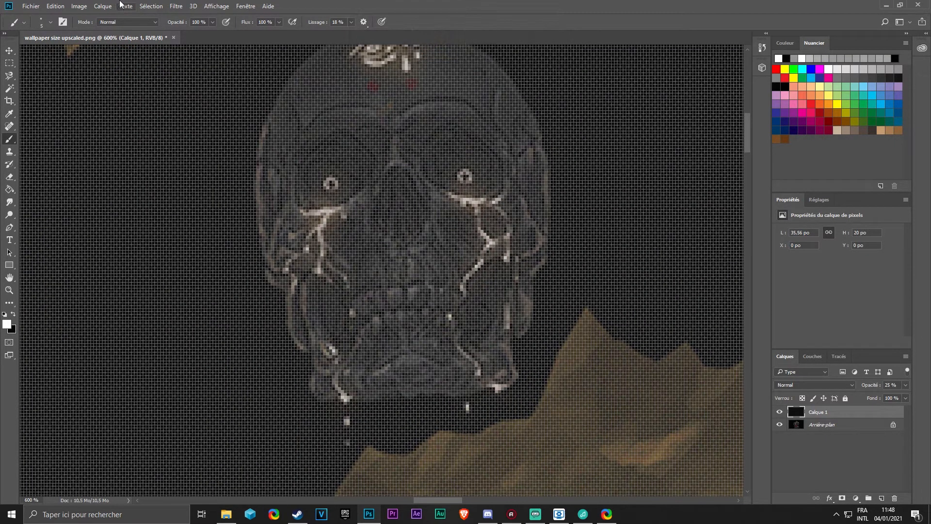
pyautogui.click(51, 23)
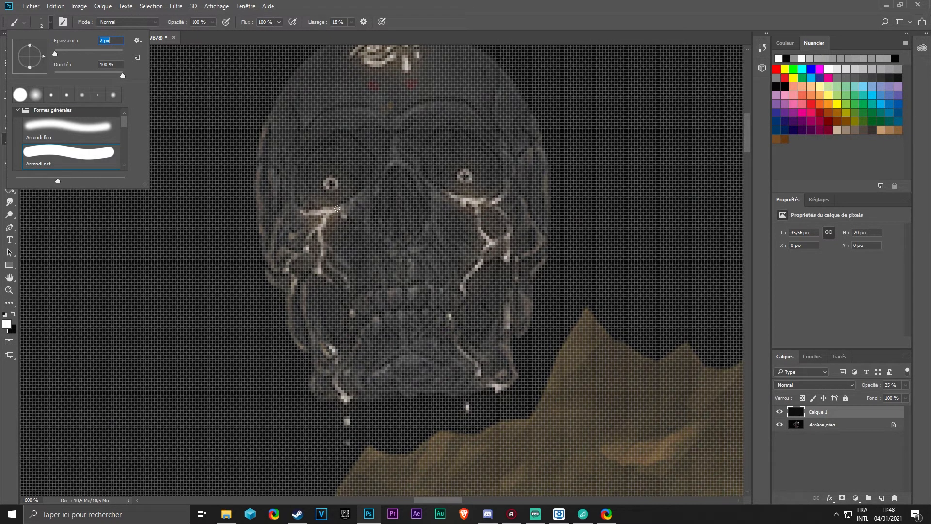
pyautogui.click(337, 208)
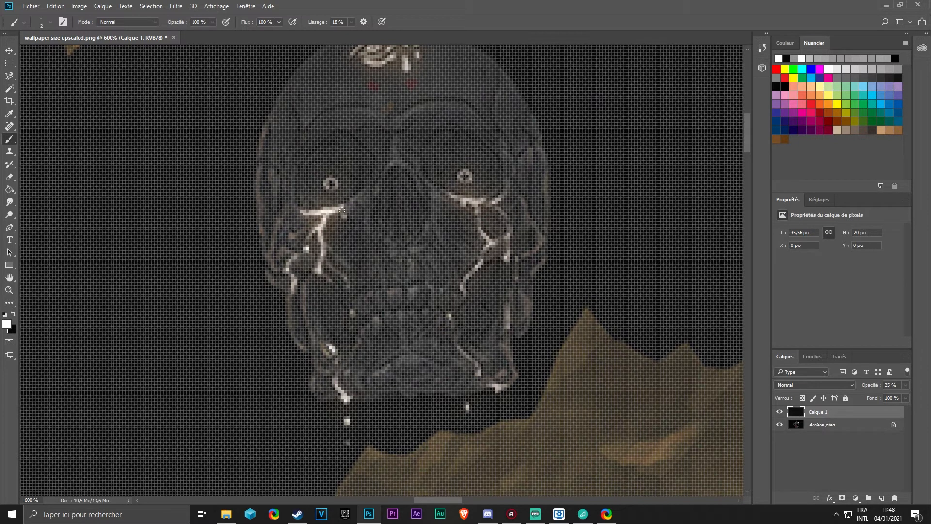
pyautogui.moveTo(451, 198); pyautogui.dragTo(498, 197)
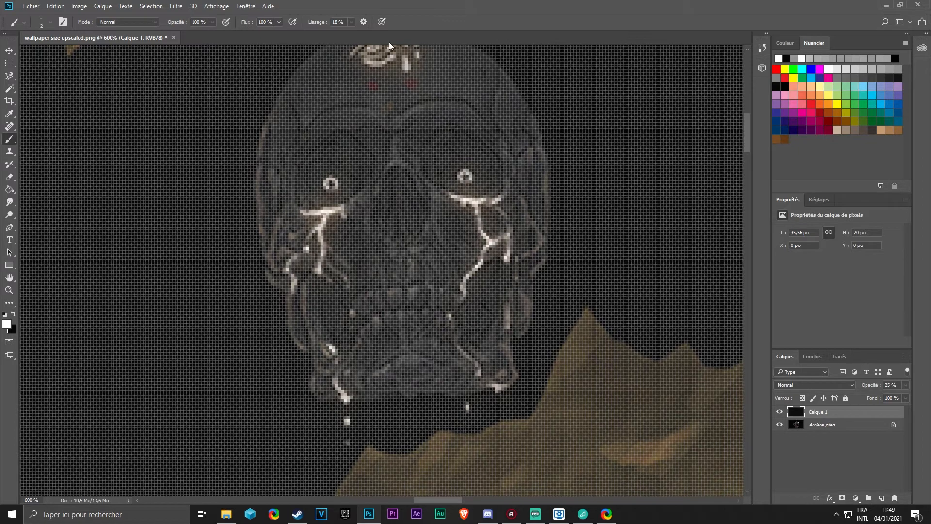
# Step: Check the traced lines at full layer opacity, then lower the layer to 26% and trace the remaining tear lines along the skull's jaw in white
pyautogui.scroll(5, 435, 252)
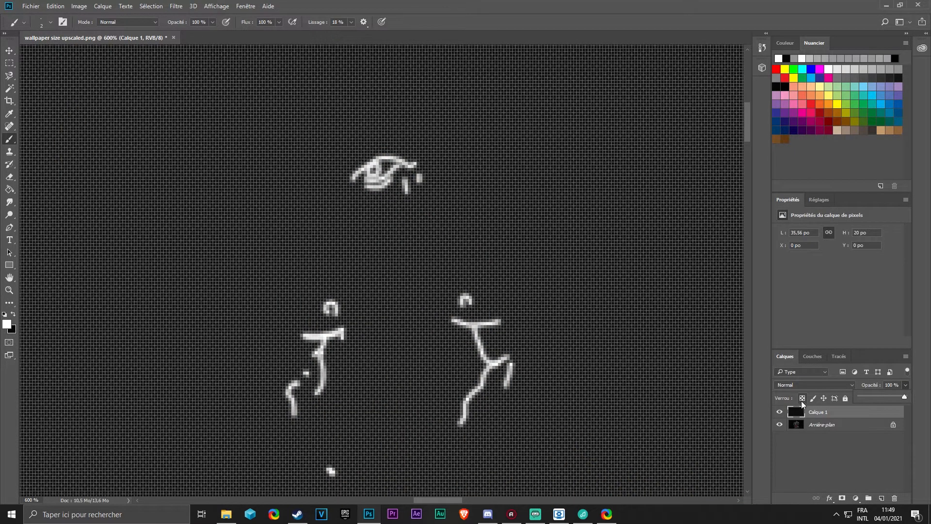
pyautogui.press('ctrl+KP_Subtract')
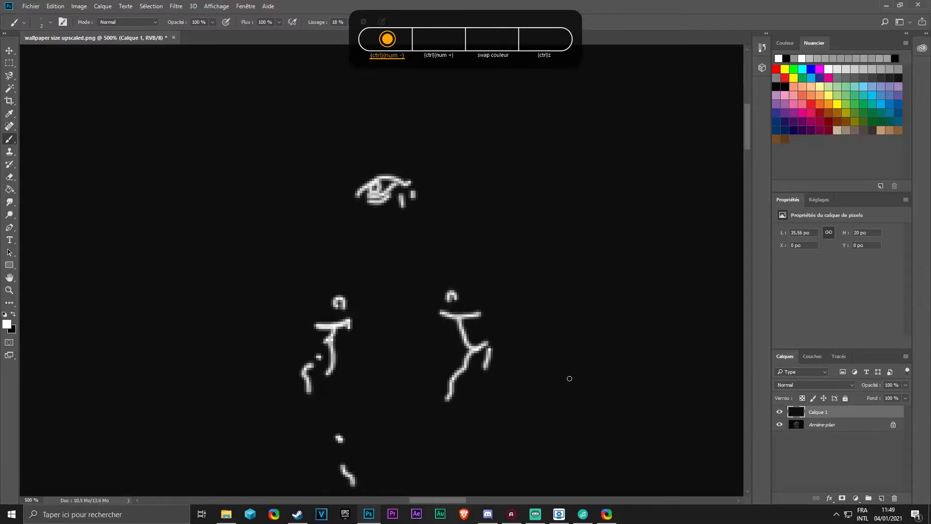
pyautogui.scroll(-3, 504, 317)
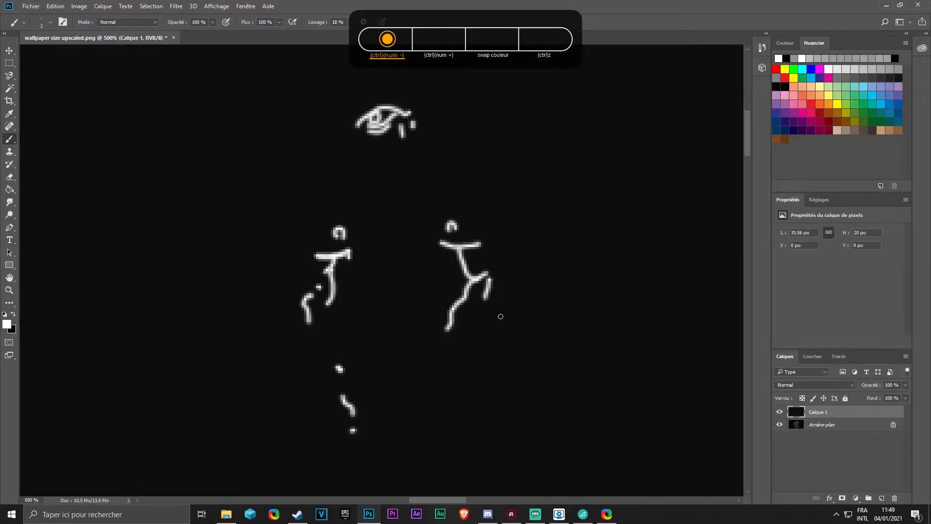
pyautogui.click(904, 385)
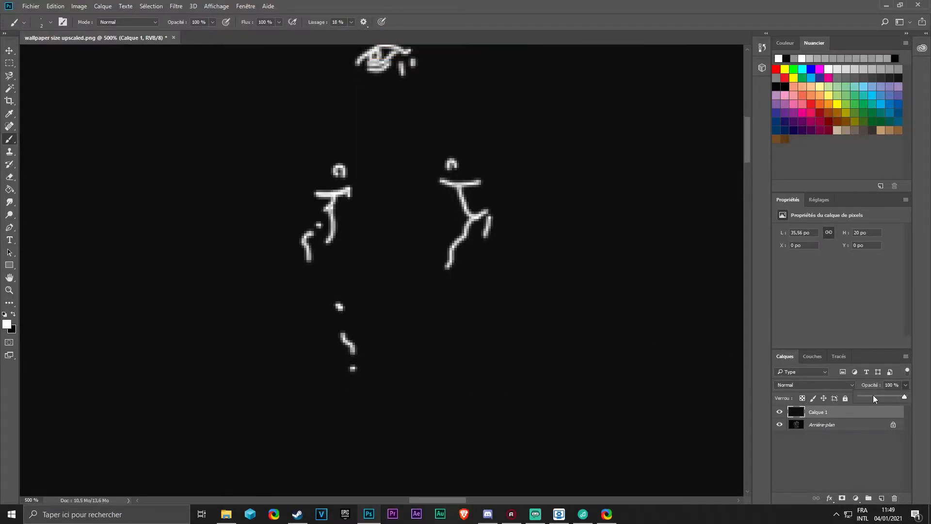
pyautogui.click(871, 395)
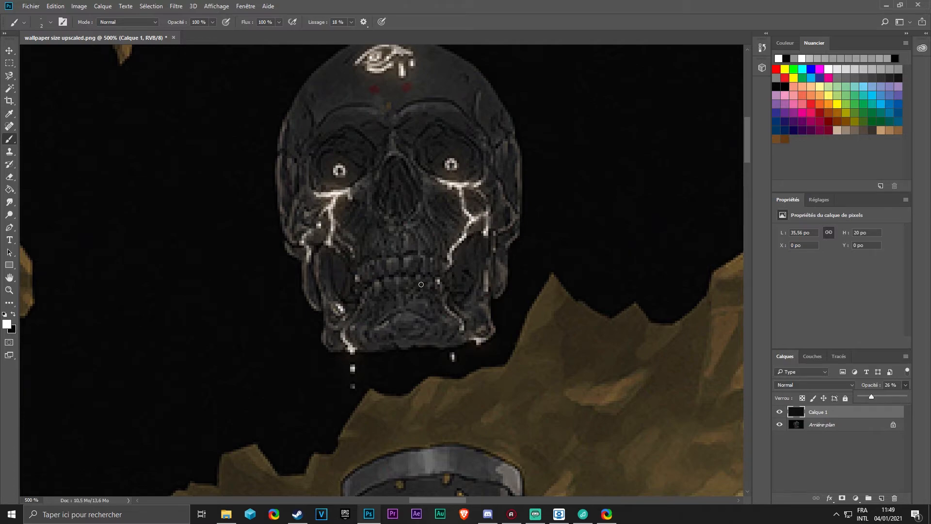
pyautogui.moveTo(486, 271); pyautogui.dragTo(485, 290)
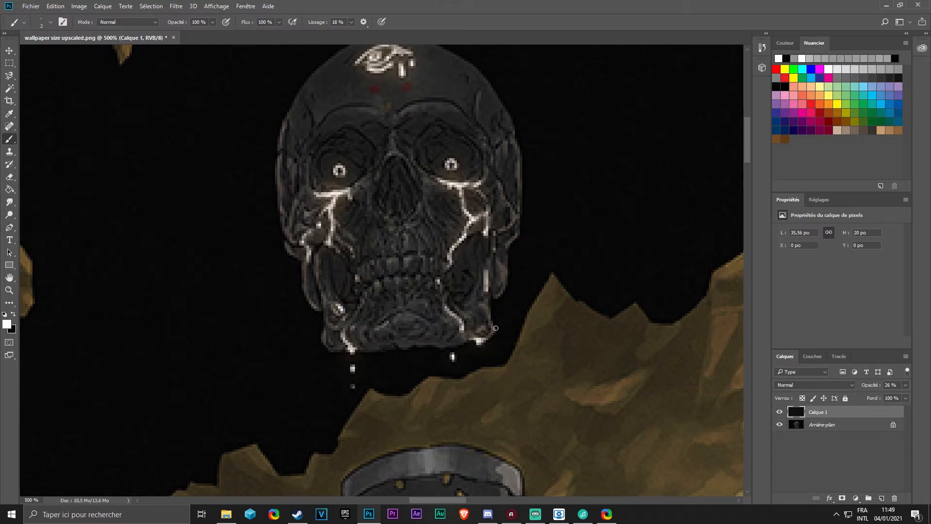
# Step: Trace the first part of the glowing ring of symbols around the severed arm beneath the pair of glowing orbs in white
pyautogui.scroll(-5, 495, 328)
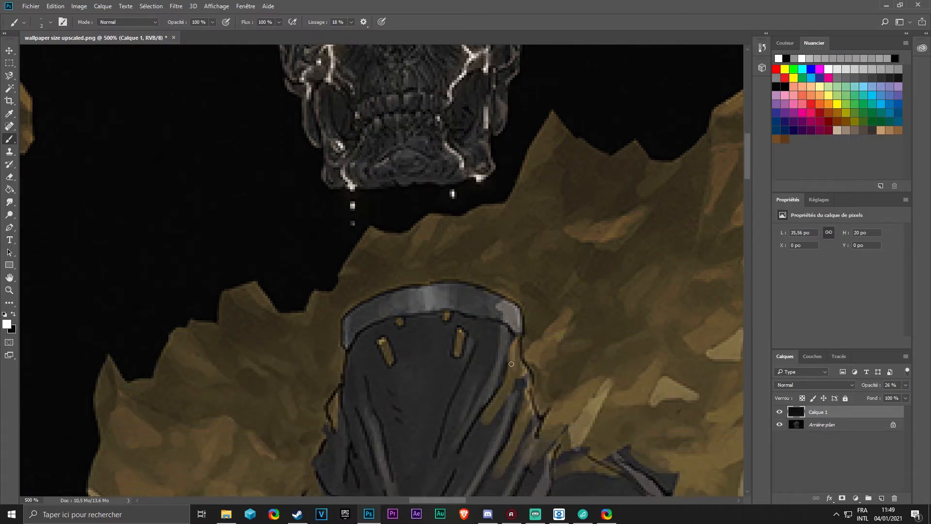
pyautogui.hotkey('ctrl', '-')
pyautogui.hotkey('ctrl', '-')
pyautogui.hotkey('ctrl', '-')
pyautogui.hotkey('ctrl', '-')
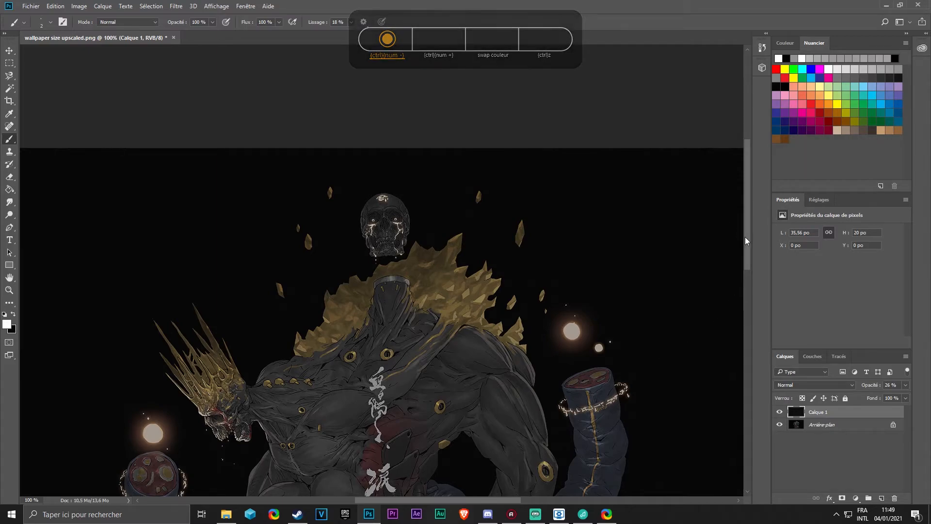
pyautogui.moveTo(747, 244); pyautogui.dragTo(748, 283)
pyautogui.hotkey('ctrl', '+')
pyautogui.hotkey('ctrl', '+')
pyautogui.hotkey('ctrl', '+')
pyautogui.hotkey('ctrl', '+')
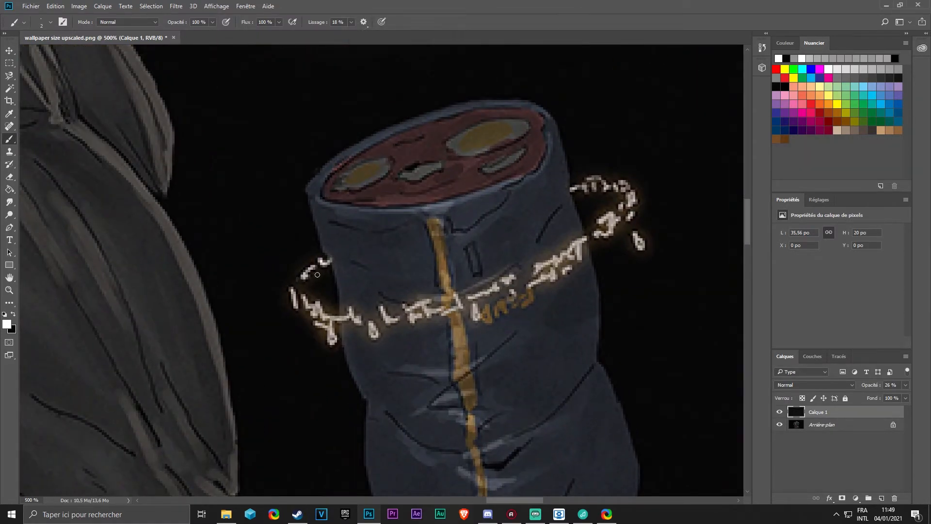
pyautogui.moveTo(314, 311); pyautogui.dragTo(316, 323)
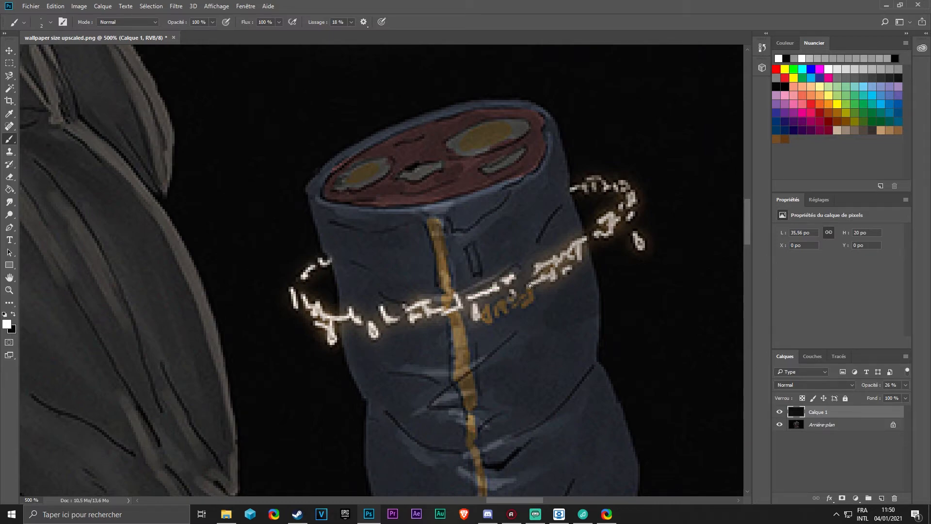
# Step: Raise the black layer's opacity to 54% and trace the remaining symbols at the far end of this arm's glowing ring
pyautogui.moveTo(877, 396); pyautogui.dragTo(884, 395)
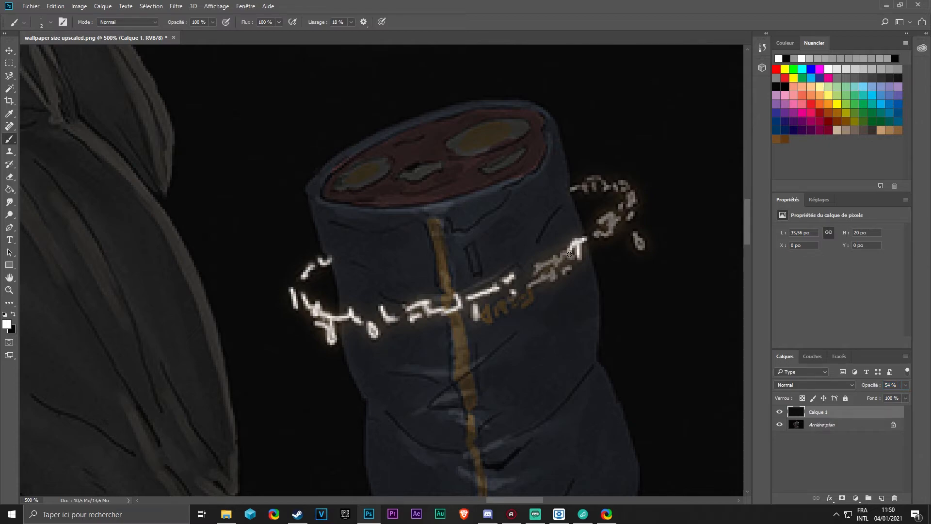
pyautogui.moveTo(554, 268); pyautogui.dragTo(552, 278)
pyautogui.moveTo(552, 277); pyautogui.dragTo(529, 287)
pyautogui.click(566, 269)
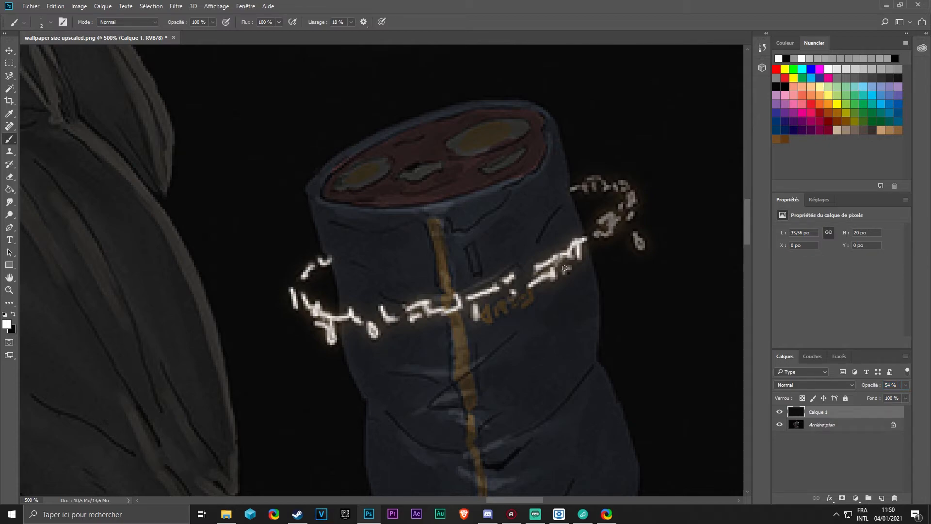
pyautogui.moveTo(611, 213)
pyautogui.mouseDown()
pyautogui.moveTo(605, 232)
pyautogui.moveTo(641, 247)
pyautogui.mouseUp()
pyautogui.moveTo(632, 203)
pyautogui.mouseDown()
pyautogui.moveTo(625, 186)
pyautogui.moveTo(590, 180)
pyautogui.mouseUp()
# Step: Trace the outer side of the glowing symbol ring around the other severed arm, below the single large orb, in white
pyautogui.hotkey('ctrl', '-')
pyautogui.hotkey('ctrl', '-')
pyautogui.hotkey('ctrl', '-')
pyautogui.moveTo(493, 500); pyautogui.dragTo(319, 500)
pyautogui.scroll(-3, 451, 316)
pyautogui.hotkey('ctrl', '+')
pyautogui.hotkey('ctrl', '+')
pyautogui.hotkey('ctrl', '+')
pyautogui.scroll(-1, 492, 284)
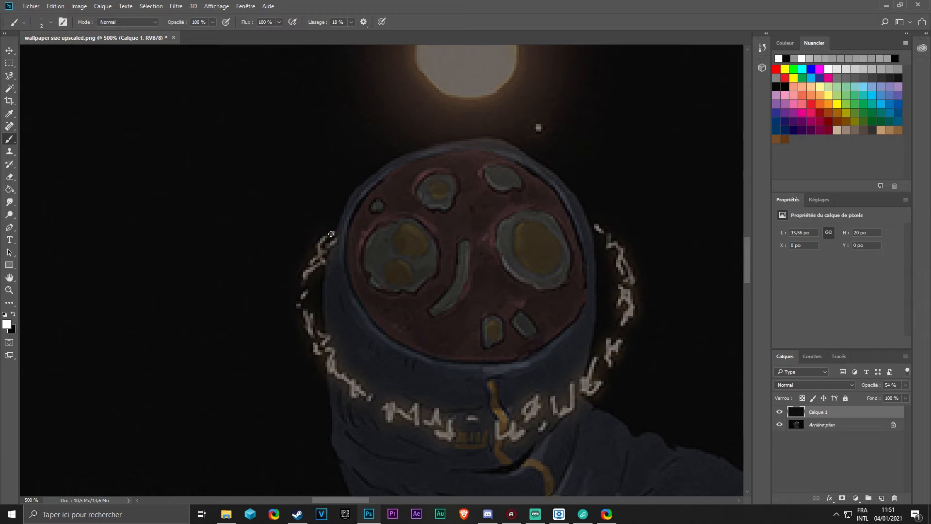
pyautogui.moveTo(336, 240)
pyautogui.mouseDown()
pyautogui.moveTo(310, 292)
pyautogui.moveTo(319, 331)
pyautogui.mouseUp()
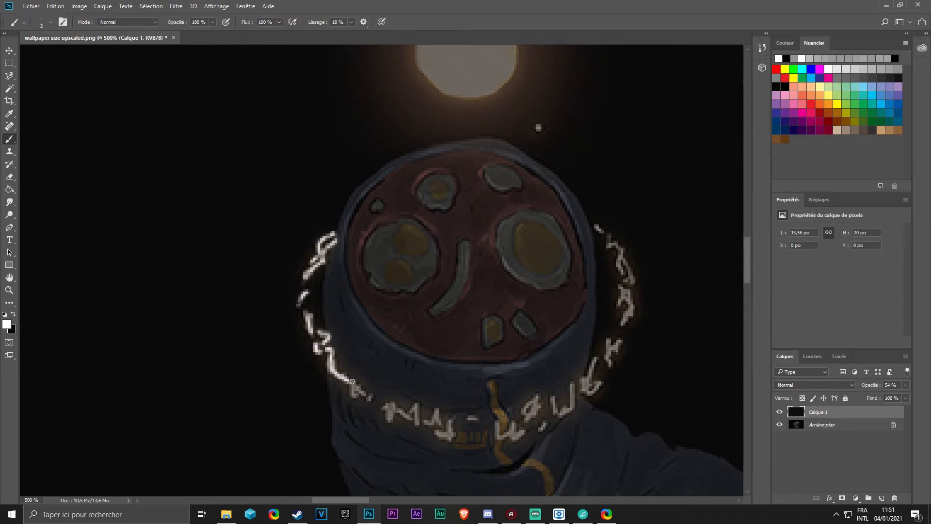
pyautogui.moveTo(387, 417)
pyautogui.mouseDown()
pyautogui.moveTo(422, 422)
pyautogui.moveTo(442, 438)
pyautogui.mouseUp()
# Step: Complete the second arm's ring by tracing the symbols from its lower front up the side facing the body
pyautogui.scroll(-3, 517, 442)
pyautogui.moveTo(360, 500); pyautogui.dragTo(376, 500)
pyautogui.scroll(1, 321, 291)
pyautogui.scroll(-2, 321, 291)
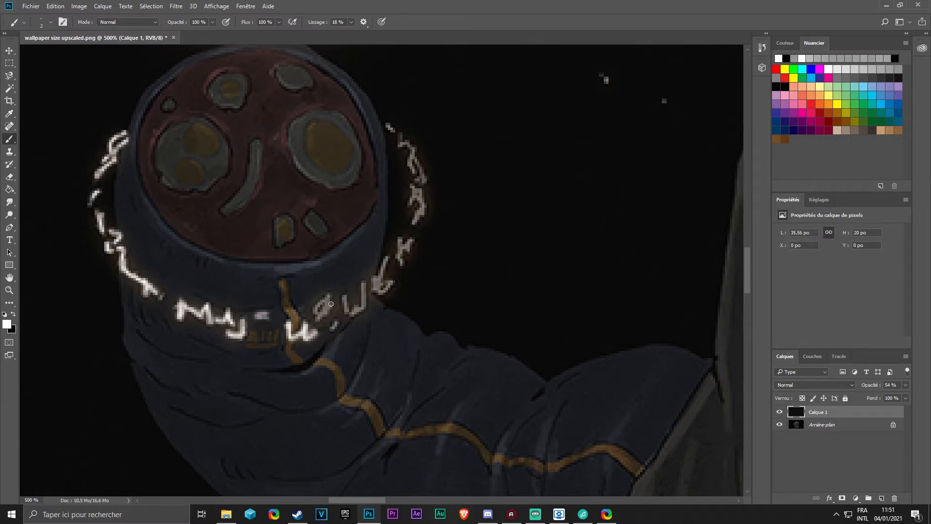
pyautogui.moveTo(337, 324); pyautogui.dragTo(382, 290)
pyautogui.moveTo(401, 242); pyautogui.dragTo(402, 264)
pyautogui.moveTo(412, 191); pyautogui.dragTo(411, 194)
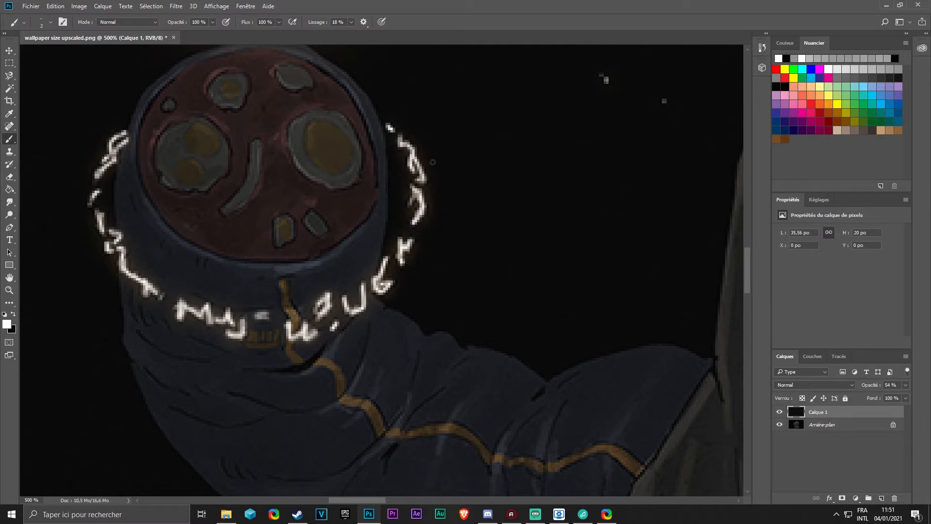
# Step: Restore the traced layer to 100% opacity and look over the whole black-and-white mask
pyautogui.hotkey('ctrl', '-')
pyautogui.hotkey('ctrl', '-')
pyautogui.hotkey('ctrl', '-')
pyautogui.hotkey('ctrl', '-')
pyautogui.hotkey('ctrl', '-')
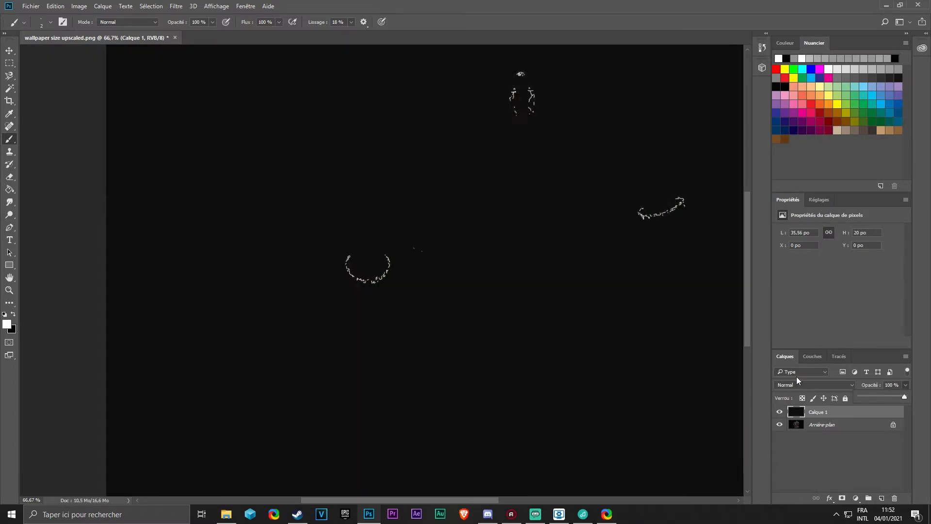
pyautogui.click(905, 385)
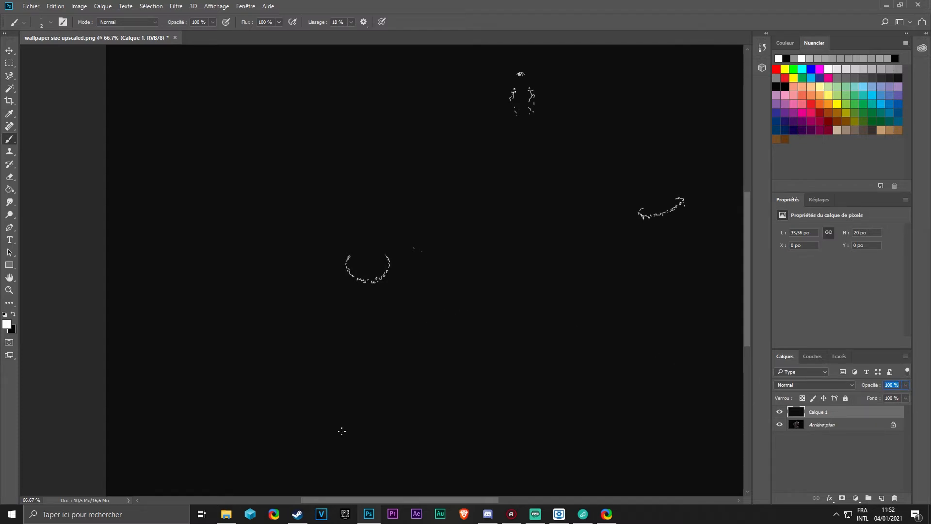
pyautogui.moveTo(320, 500); pyautogui.dragTo(345, 492)
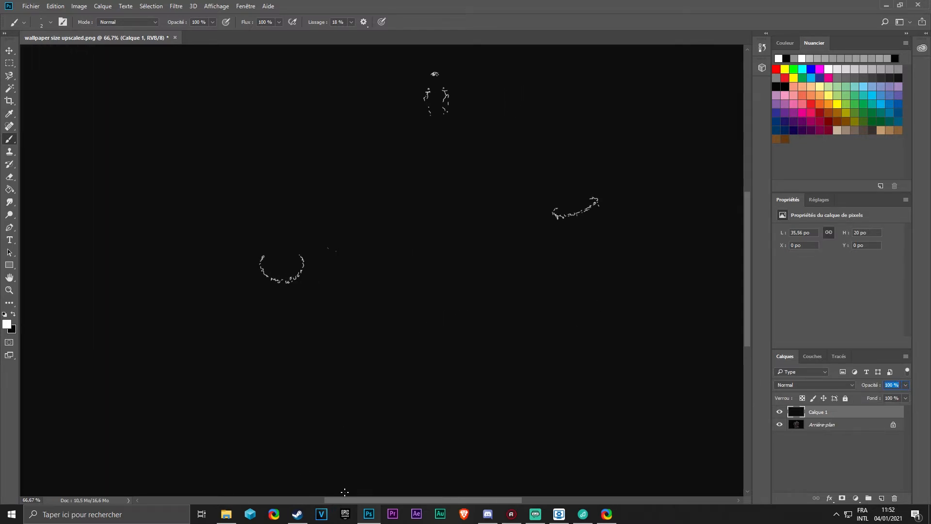
# Step: Quick-export the traced layer as opacity mask lines.png in the Father of tears Blood sun folder, then close Photoshop
pyautogui.rightClick(828, 410)
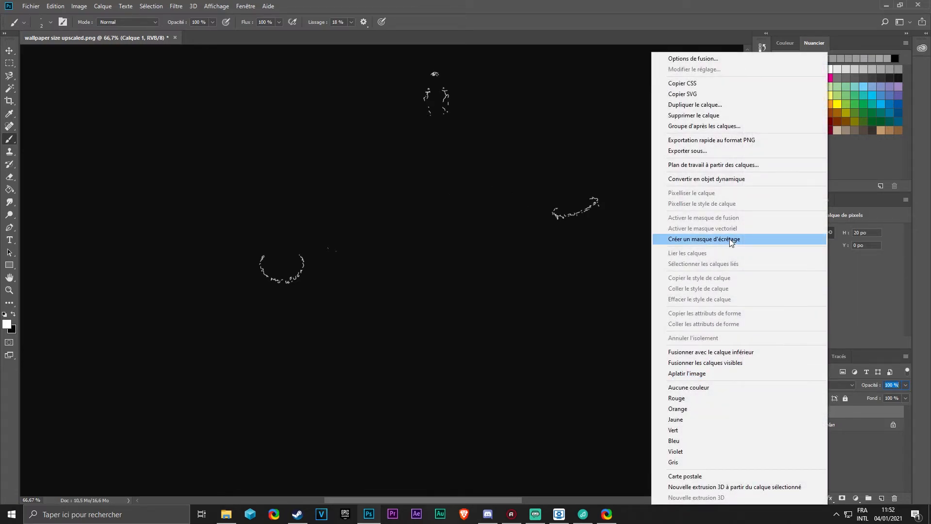
pyautogui.rightClick(851, 409)
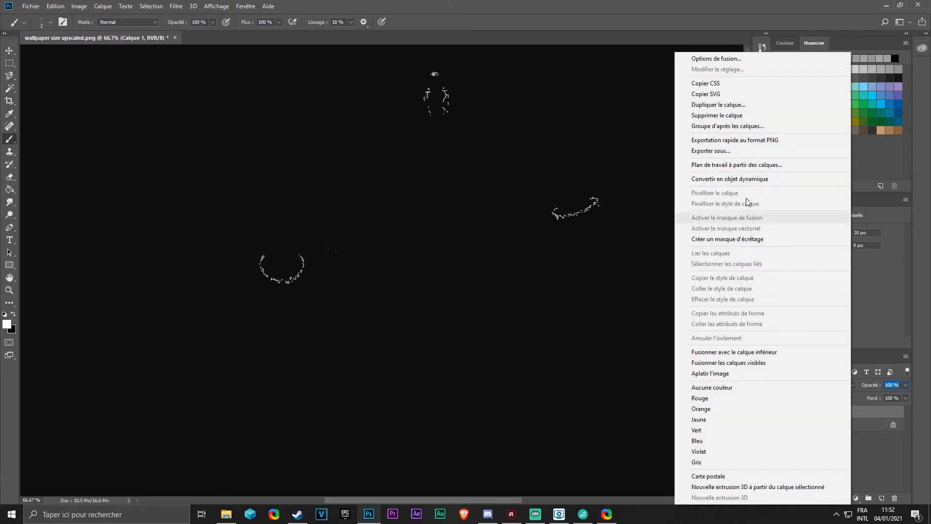
pyautogui.click(735, 141)
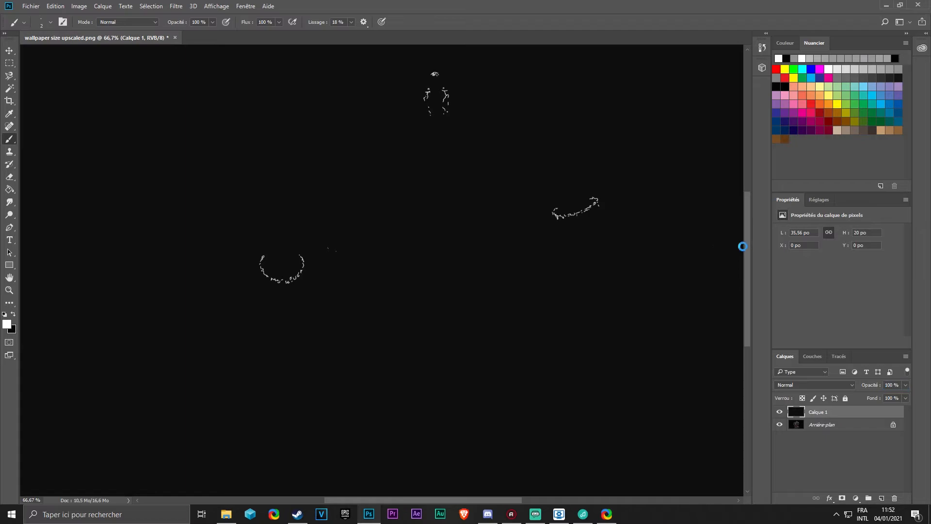
pyautogui.write('opacity mask')
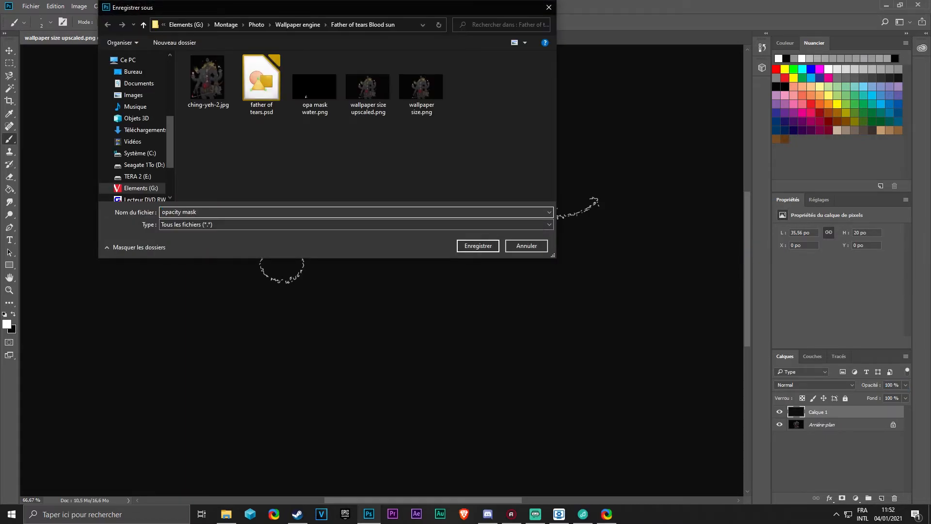
pyautogui.press('Return')
pyautogui.click(918, 5)
pyautogui.click(468, 191)
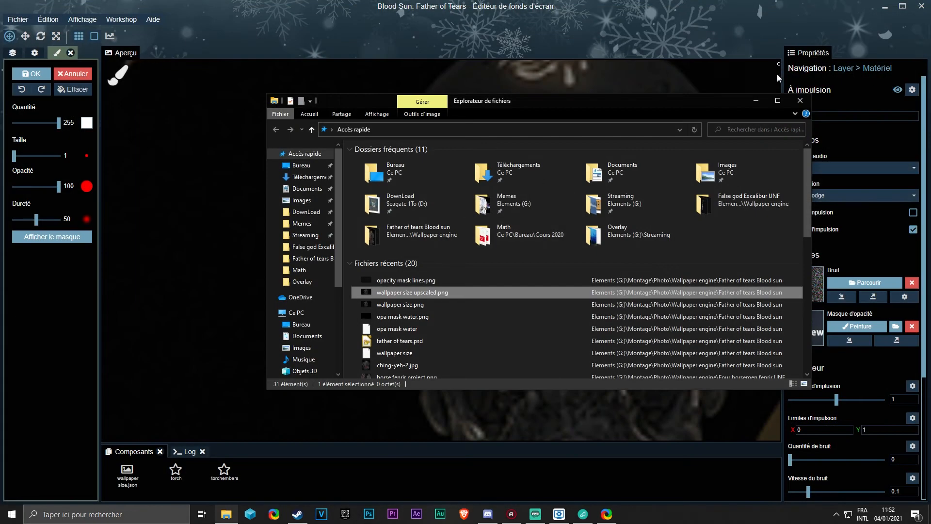
# Step: Import opacity mask lines.png as the pulse effect's opacity mask in High Quality - Uncompressed (RGBA 8888) and save the project
pyautogui.click(896, 325)
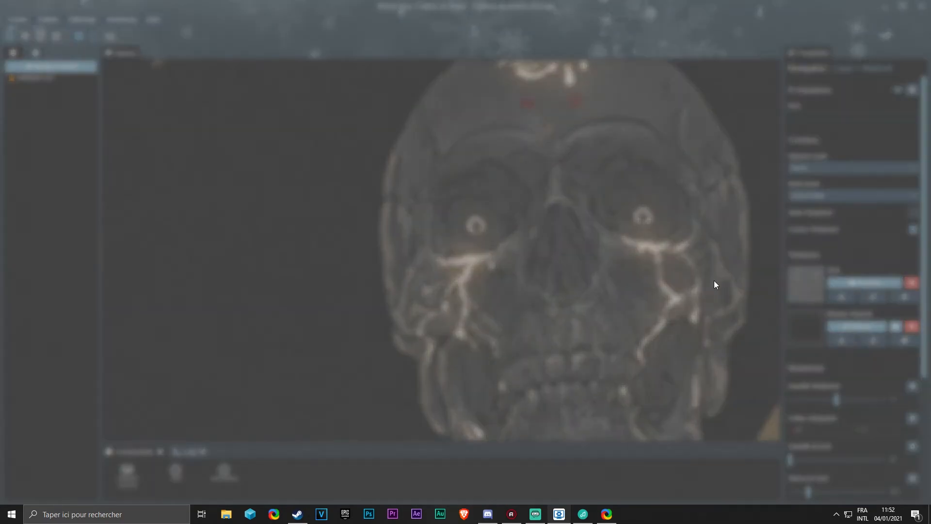
pyautogui.click(219, 92)
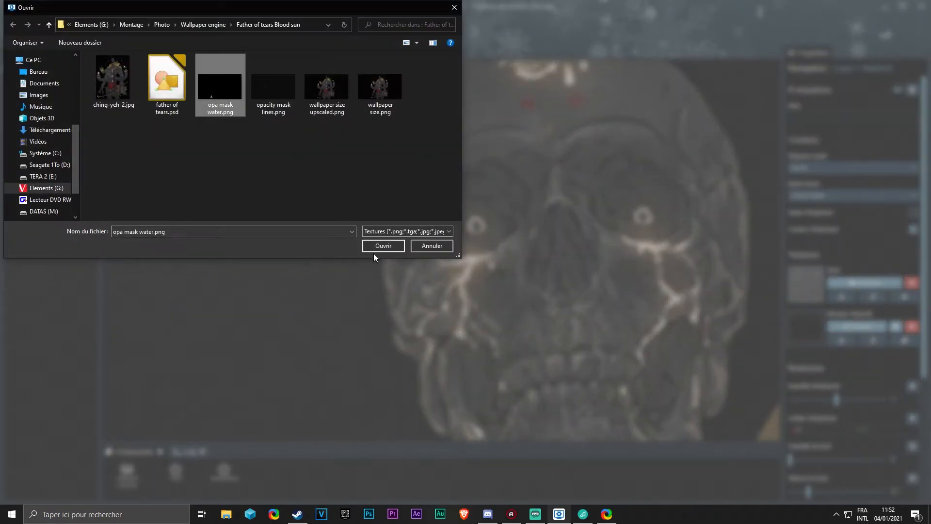
pyautogui.click(274, 104)
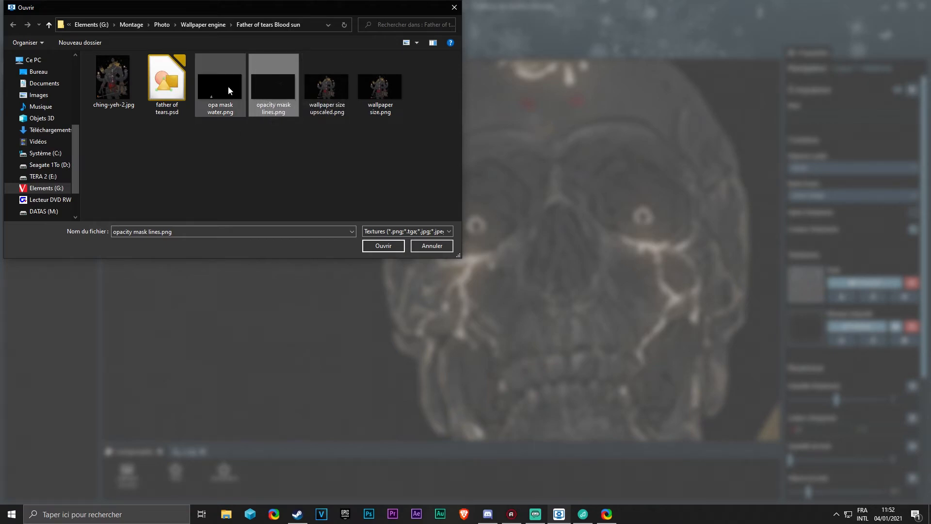
pyautogui.click(395, 244)
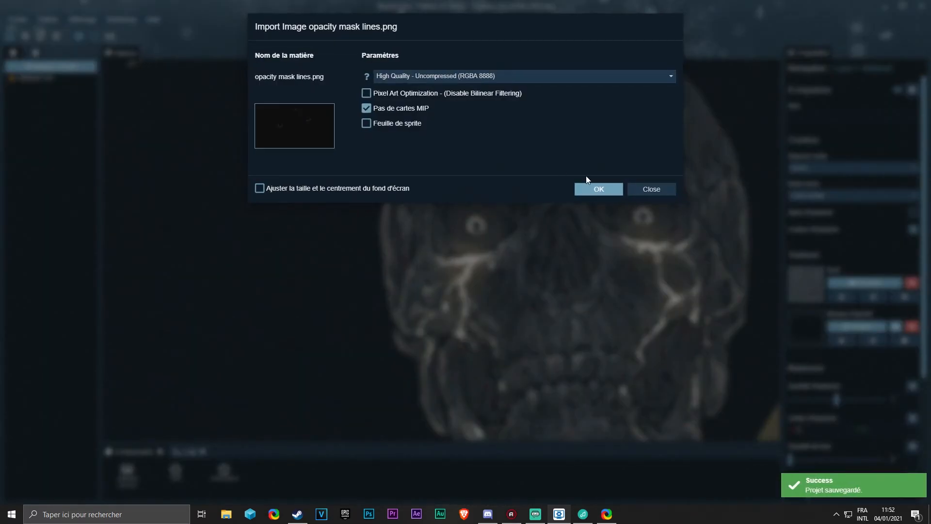
pyautogui.click(600, 189)
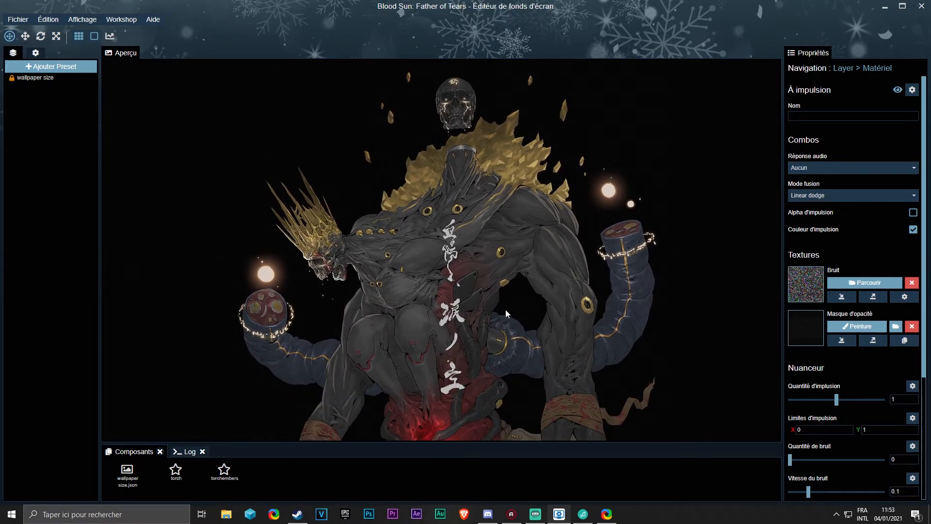
pyautogui.hotkey('ctrl', 's')
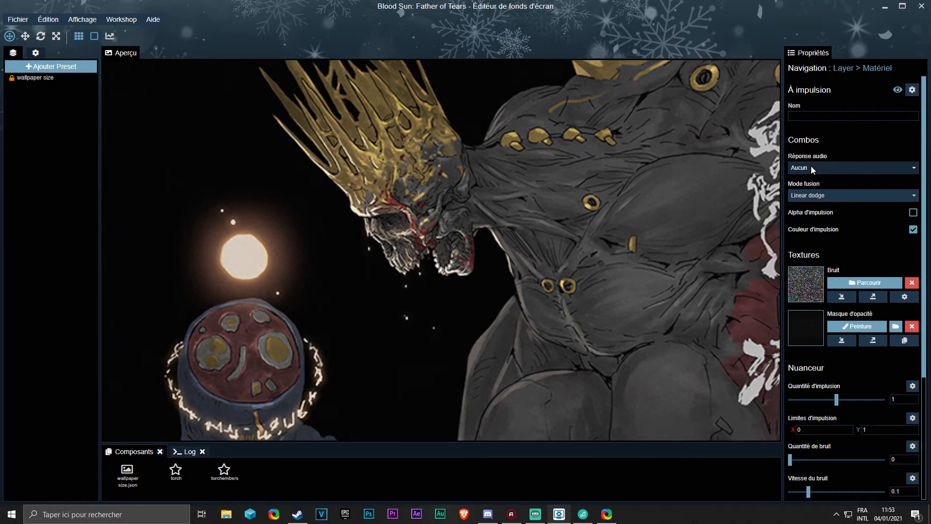
# Step: Review the pulse effect's shader settings and open its audio response choices
pyautogui.scroll(-3, 870, 269)
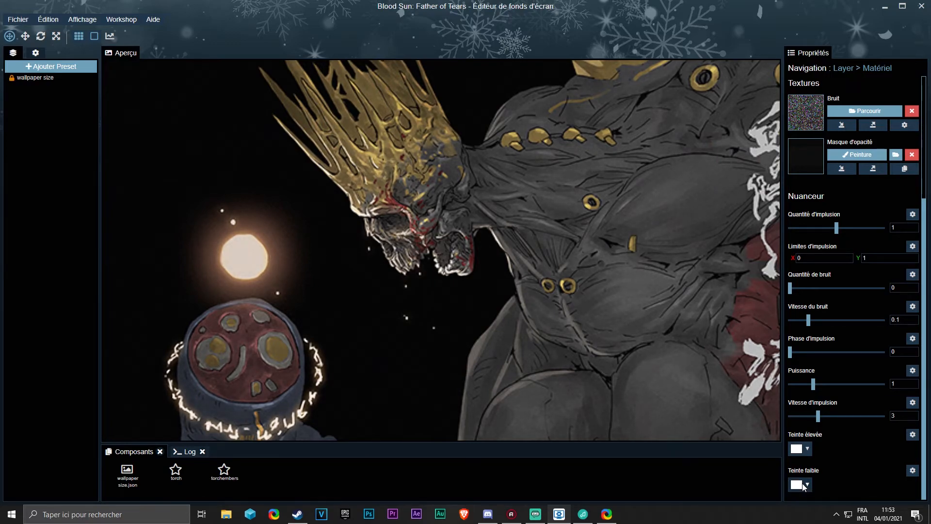
pyautogui.scroll(3, 860, 376)
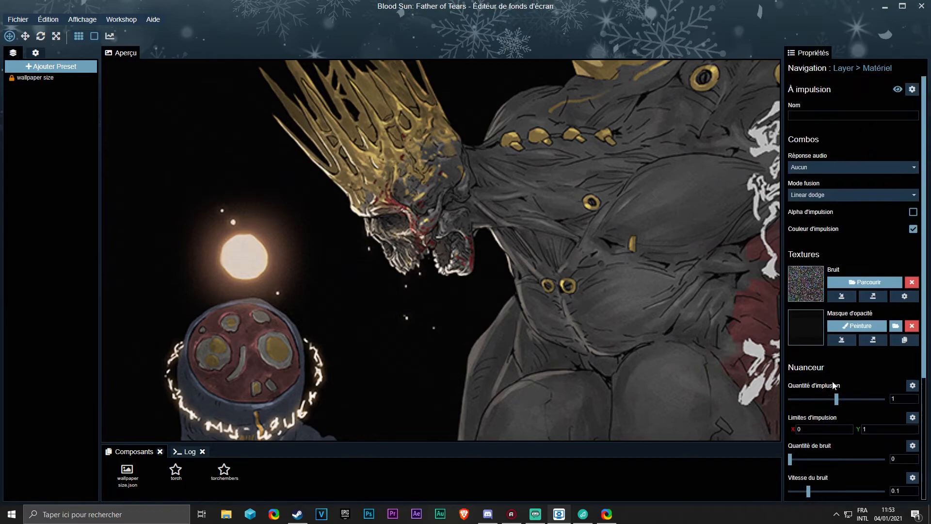
pyautogui.click(812, 164)
pyautogui.click(815, 166)
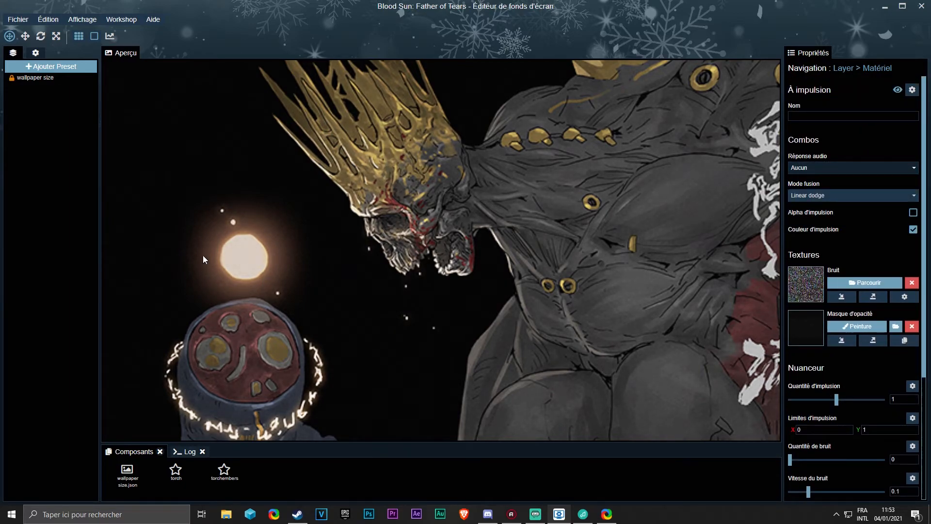
pyautogui.click(828, 168)
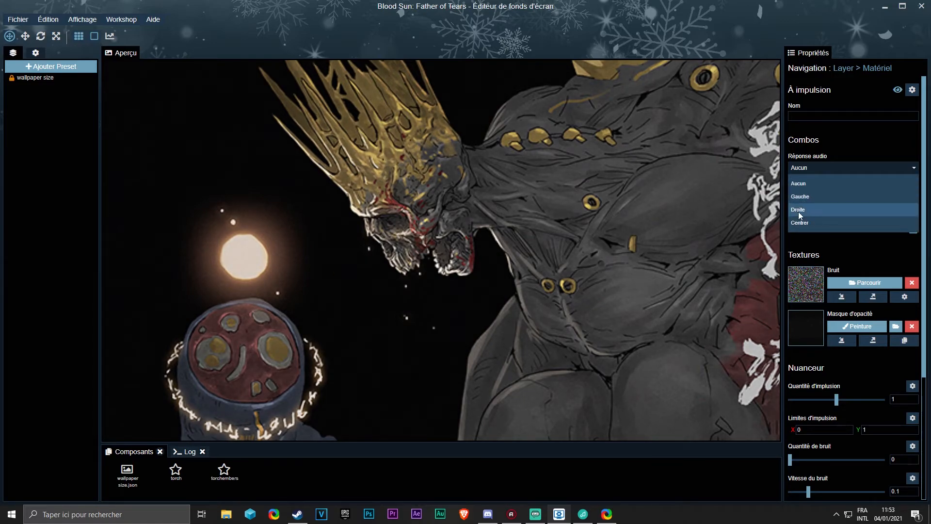
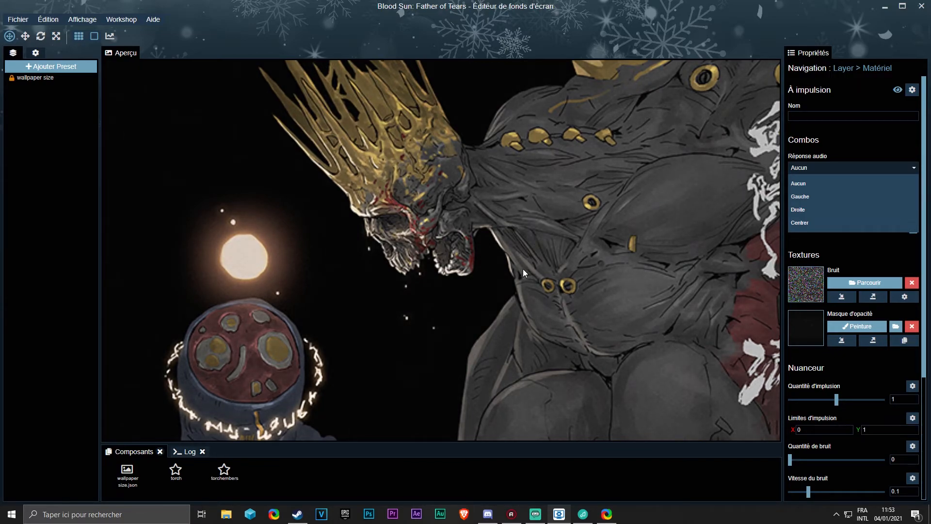
# Step: Add a Vagues d'eau effect to the wallpaper layer
pyautogui.click(811, 173)
pyautogui.click(813, 316)
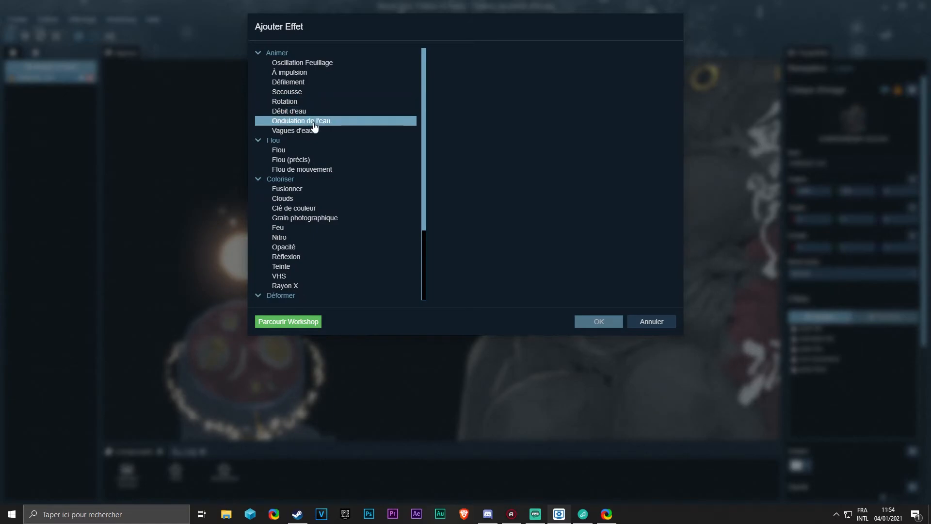
pyautogui.click(296, 121)
pyautogui.click(293, 131)
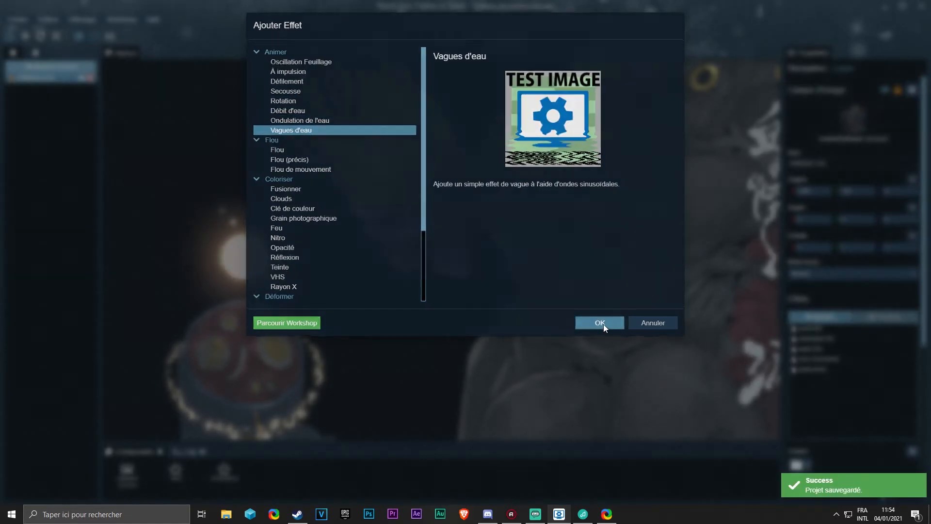
pyautogui.click(603, 324)
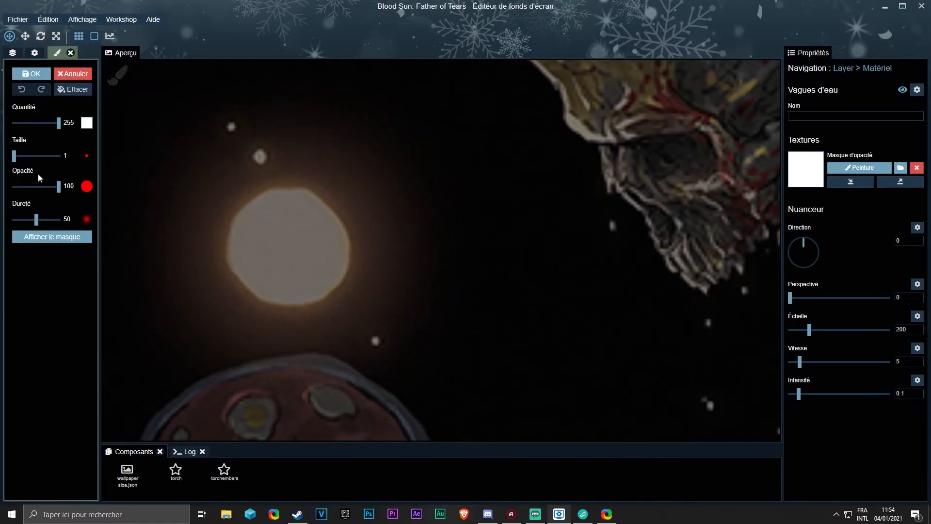
# Step: Set the mask brush size to 10 and paint the Vagues d'eau opacity mask over the glowing orbs above both severed arms
pyautogui.moveTo(14, 155); pyautogui.dragTo(27, 156)
pyautogui.moveTo(225, 181)
pyautogui.mouseDown()
pyautogui.moveTo(239, 246)
pyautogui.moveTo(281, 208)
pyautogui.moveTo(315, 252)
pyautogui.mouseUp()
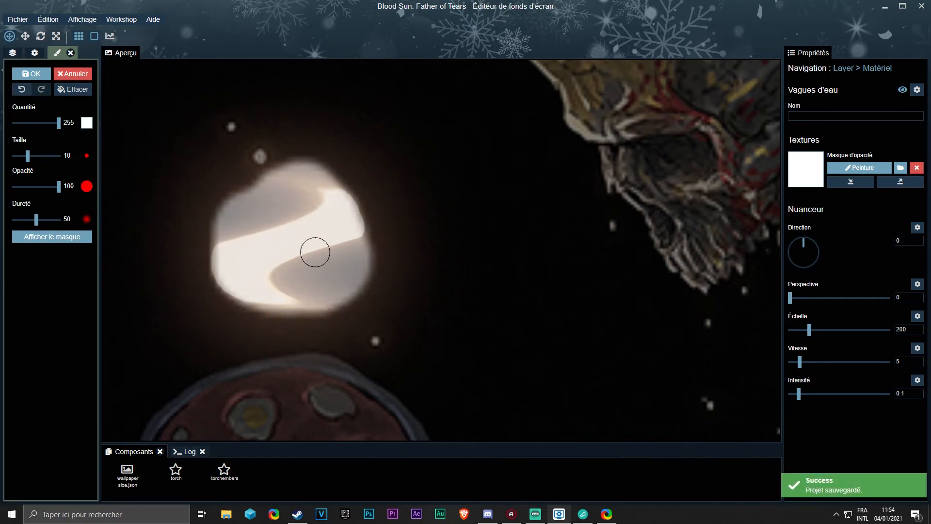
pyautogui.scroll(-5, 395, 274)
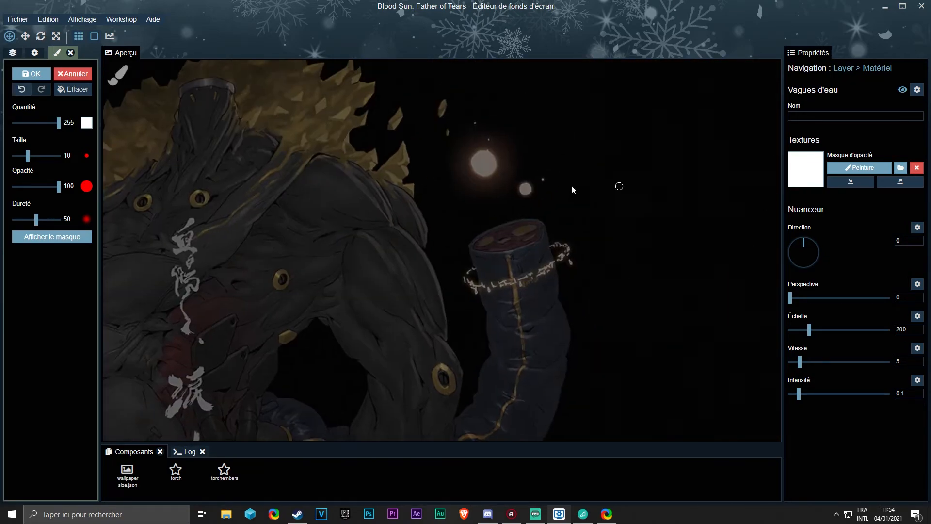
pyautogui.scroll(3, 527, 210)
pyautogui.scroll(3, 412, 210)
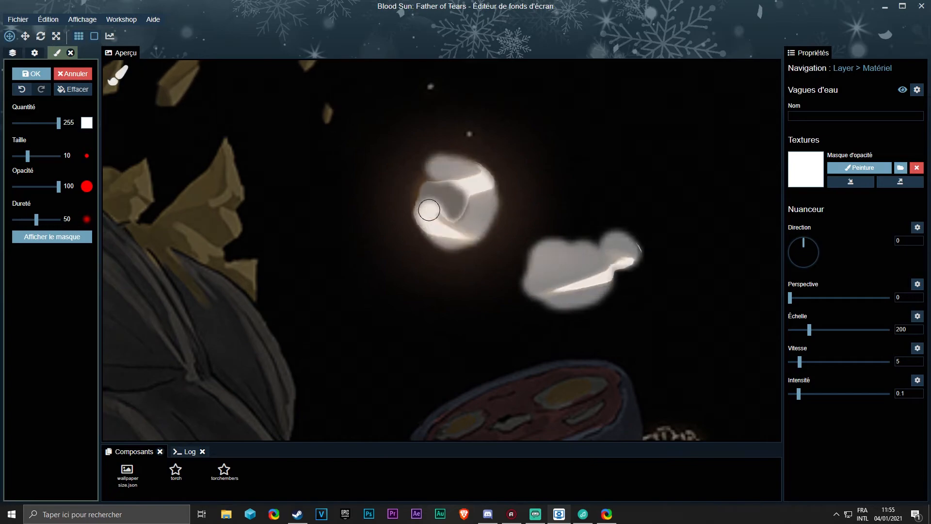
pyautogui.scroll(1, 456, 208)
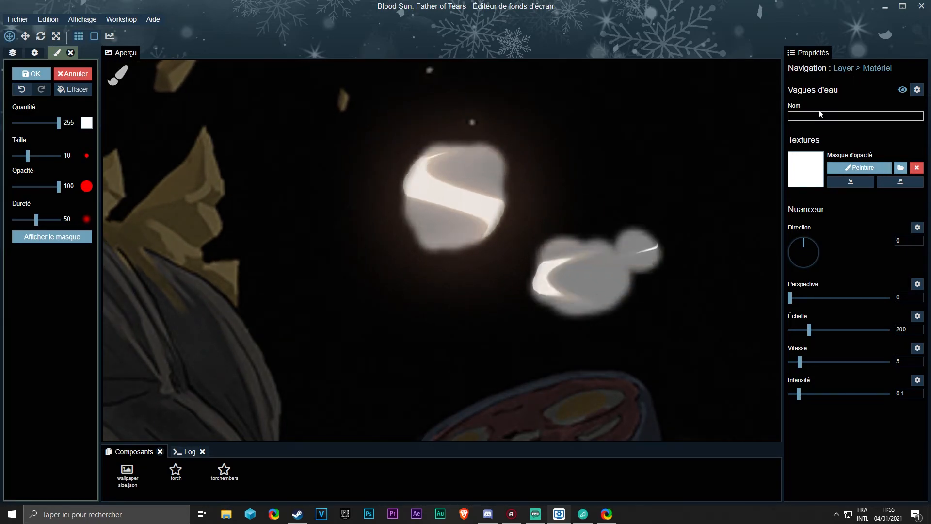
# Step: Name the effect movement orbs, check the shader values of the rock movement effect for reference, save the project and return to movement orbs
pyautogui.write('movement orbs')
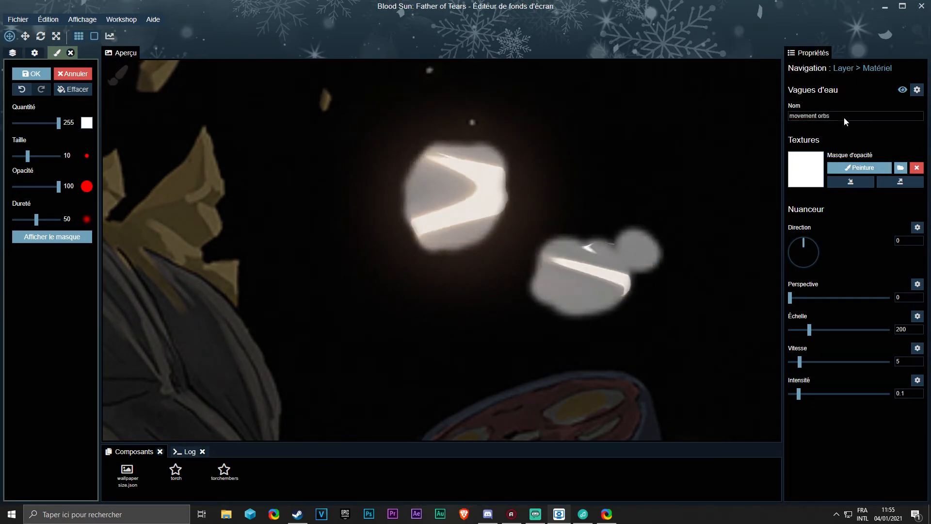
pyautogui.click(843, 68)
pyautogui.click(827, 357)
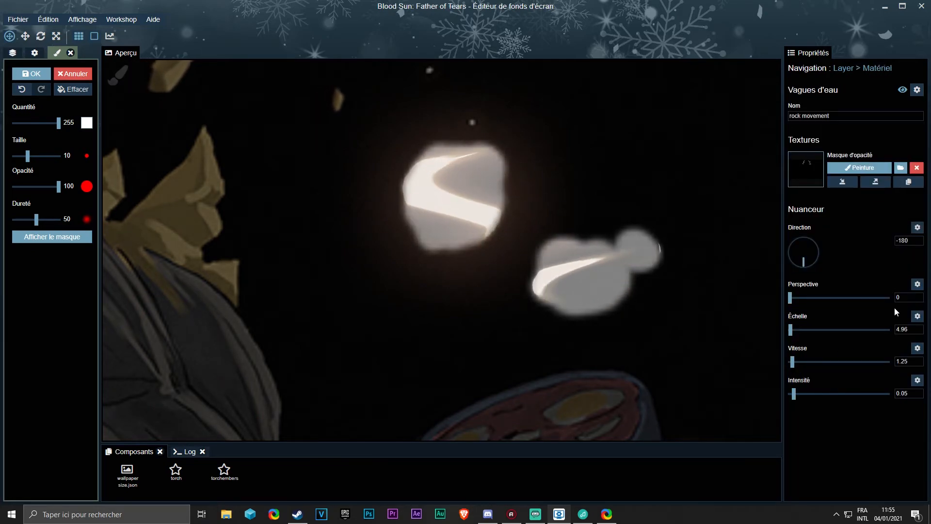
pyautogui.hotkey('ctrl', 's')
pyautogui.click(843, 68)
pyautogui.click(827, 379)
# Step: Set the movement orbs effect's scale to 5, speed to 1 and intensity to 0.04, and save the project
pyautogui.doubleClick(906, 329)
pyautogui.write('5')
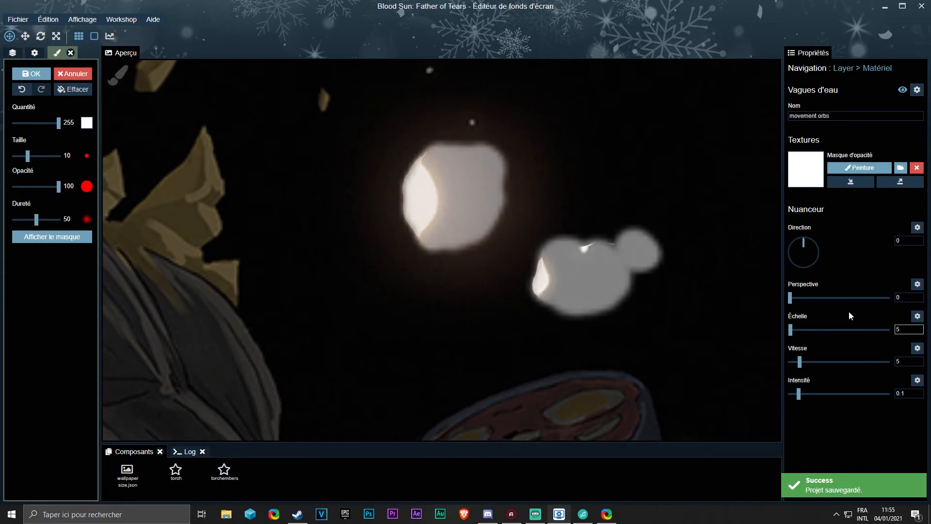
pyautogui.moveTo(799, 361)
pyautogui.mouseDown()
pyautogui.moveTo(791, 363)
pyautogui.moveTo(792, 393)
pyautogui.mouseUp()
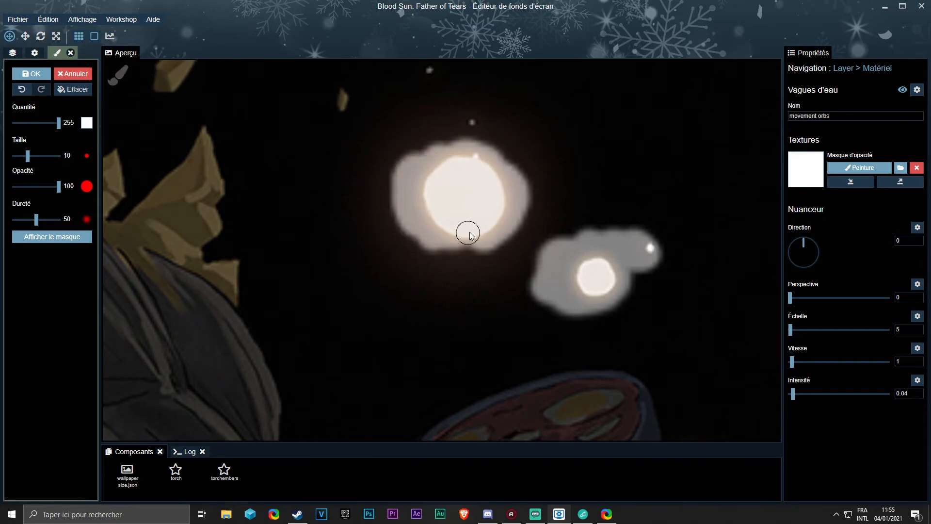
pyautogui.hotkey('ctrl', 's')
# Step: Extend the opacity mask well around the orb and sparks beside the crowned skull, saving the project and checking the motion without the mask overlay
pyautogui.scroll(-4, 639, 304)
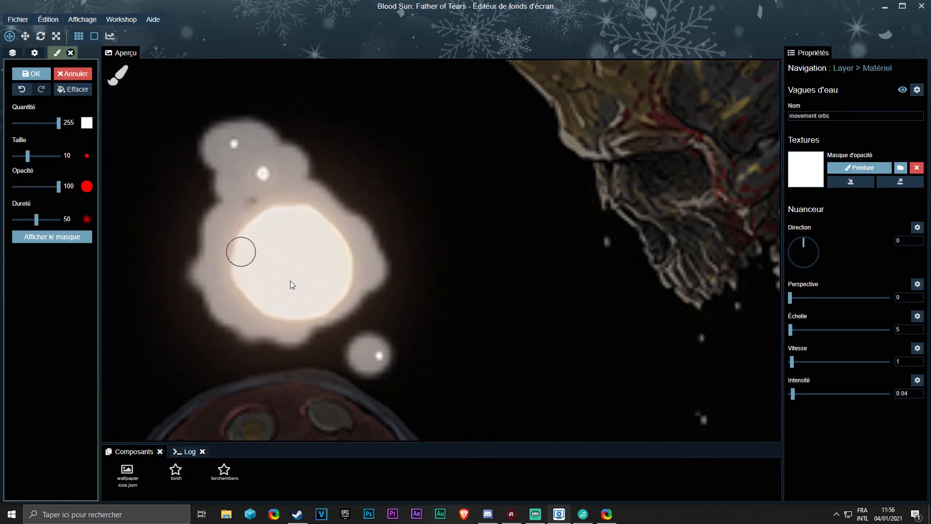
pyautogui.press('Return')
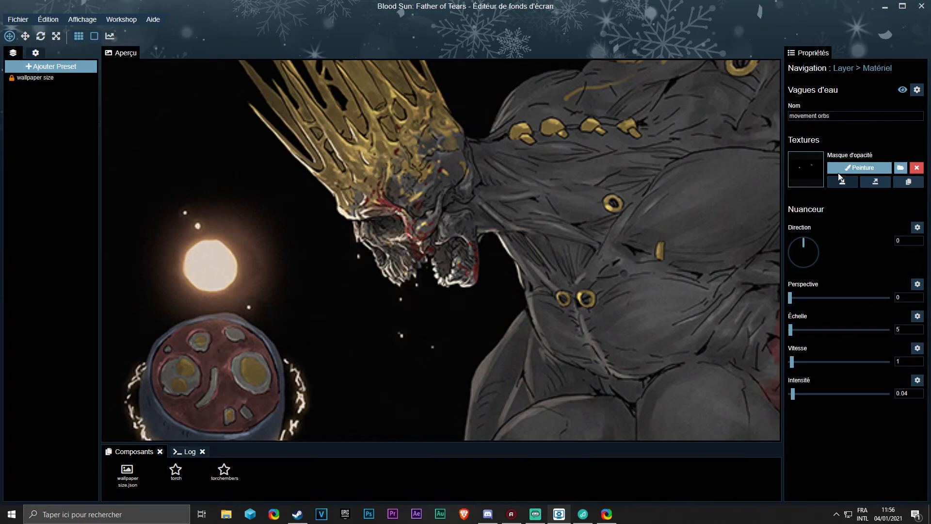
pyautogui.click(858, 167)
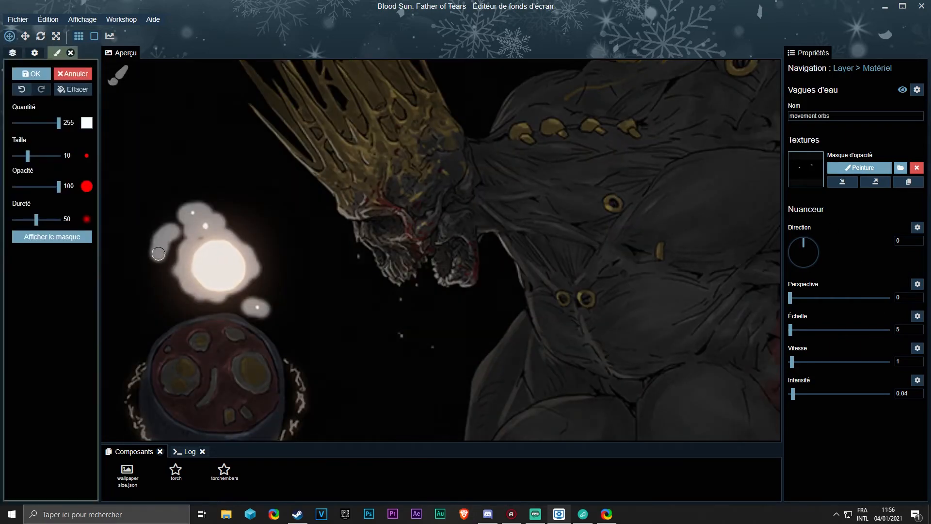
pyautogui.click(43, 236)
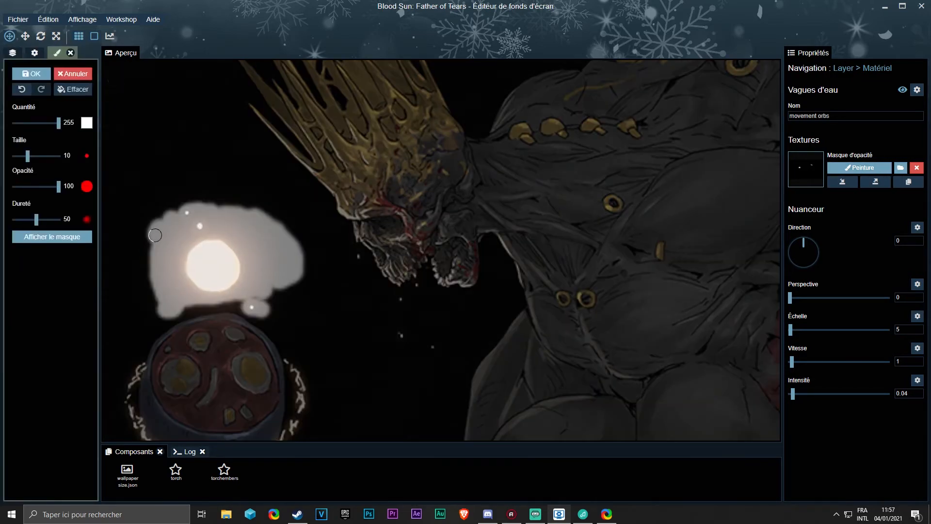
pyautogui.moveTo(155, 235)
pyautogui.mouseDown()
pyautogui.moveTo(150, 308)
pyautogui.moveTo(141, 228)
pyautogui.moveTo(187, 208)
pyautogui.moveTo(266, 213)
pyautogui.moveTo(284, 233)
pyautogui.mouseUp()
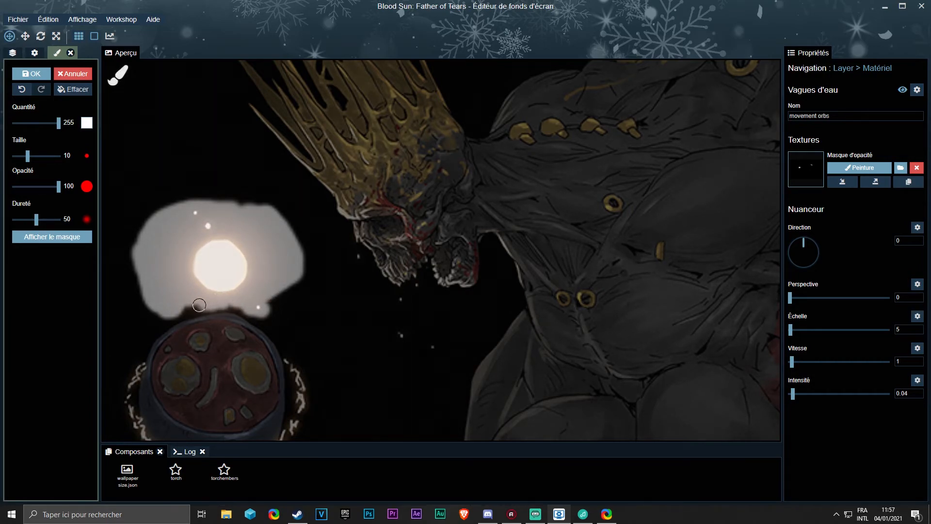
pyautogui.hotkey('ctrl', 's')
pyautogui.click(65, 240)
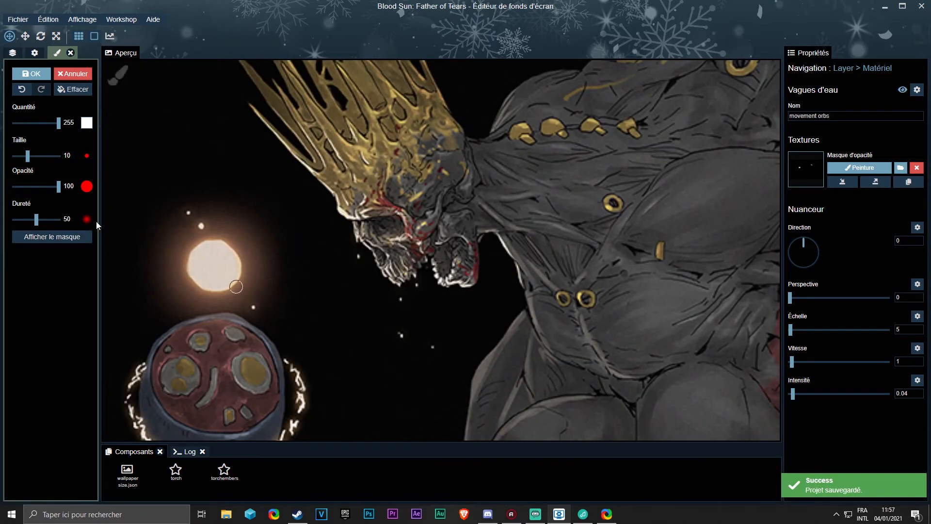
pyautogui.click(51, 237)
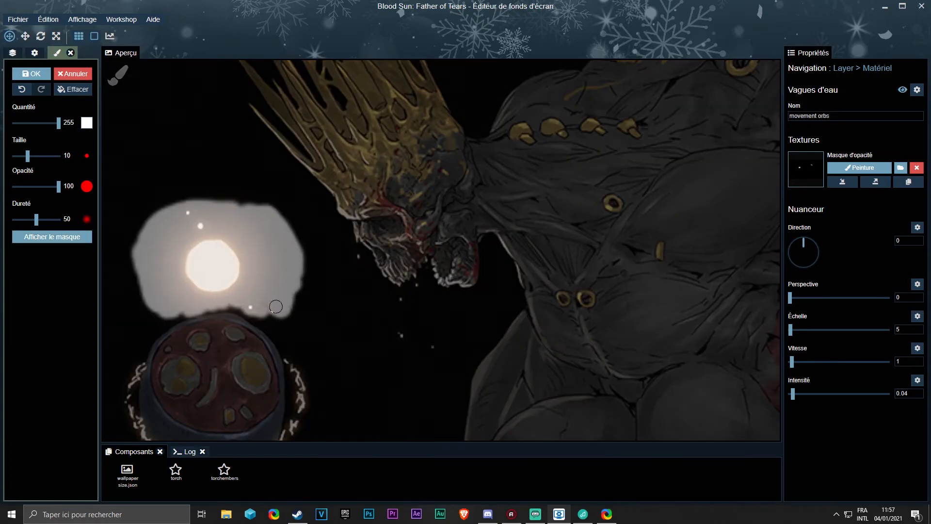
pyautogui.click(60, 237)
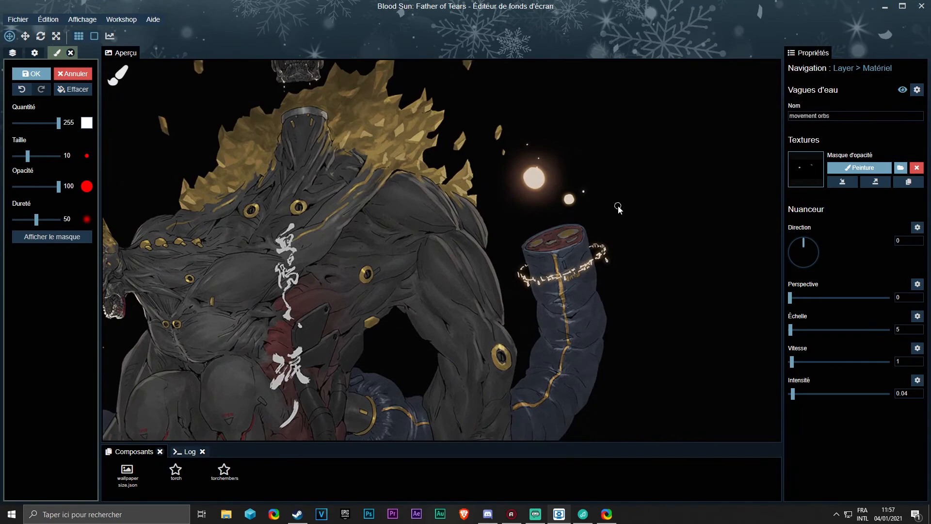
# Step: Widen the opacity mask around the large and small orbs above the raised arm, checking the motion with the mask overlay hidden
pyautogui.scroll(5, 619, 206)
pyautogui.moveTo(648, 164); pyautogui.dragTo(504, 255)
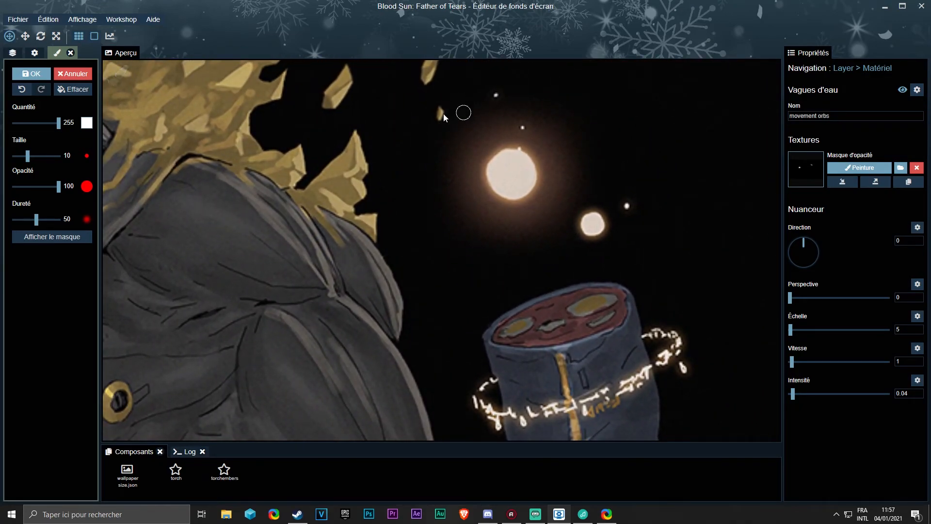
pyautogui.click(44, 238)
pyautogui.moveTo(533, 132)
pyautogui.mouseDown()
pyautogui.moveTo(546, 182)
pyautogui.moveTo(544, 239)
pyautogui.moveTo(515, 214)
pyautogui.moveTo(452, 217)
pyautogui.mouseUp()
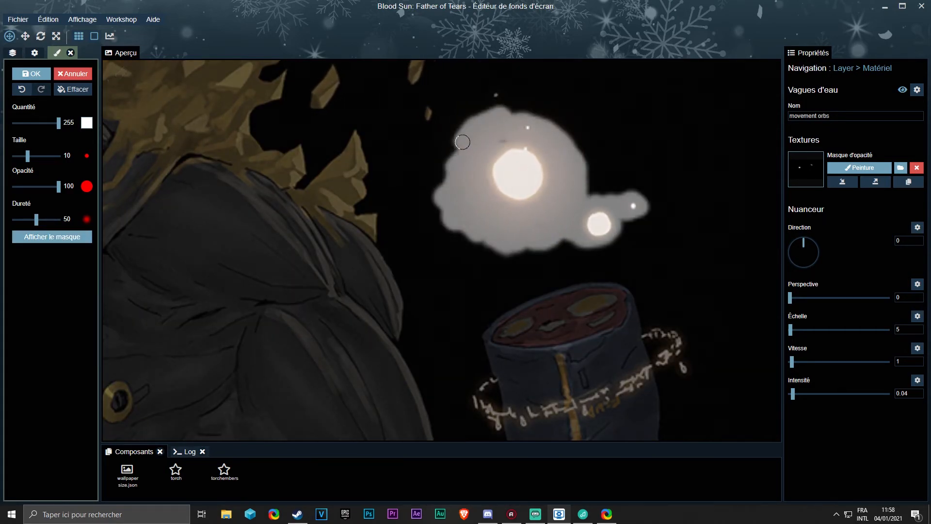
pyautogui.click(83, 237)
pyautogui.click(83, 237)
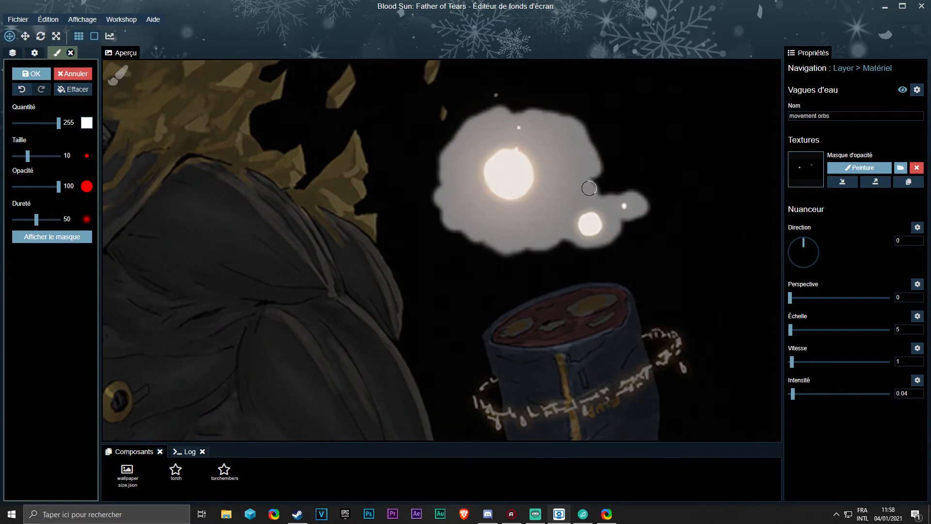
pyautogui.click(54, 240)
pyautogui.click(53, 240)
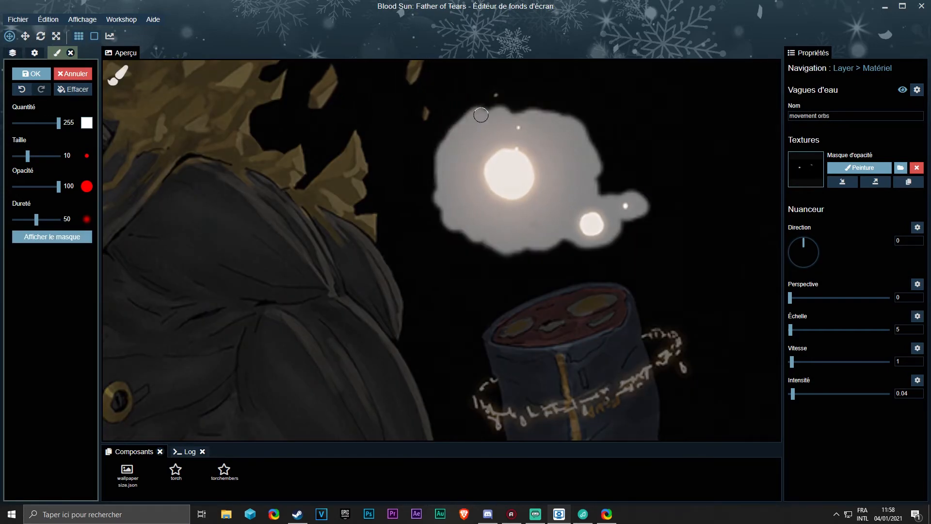
pyautogui.click(55, 240)
# Step: Set the orb waves' scale to 5.69 and speed to 1.08, trying intensities from 0.03 to 0.07 before settling on 0.04
pyautogui.scroll(-2, 472, 248)
pyautogui.scroll(-3, 472, 248)
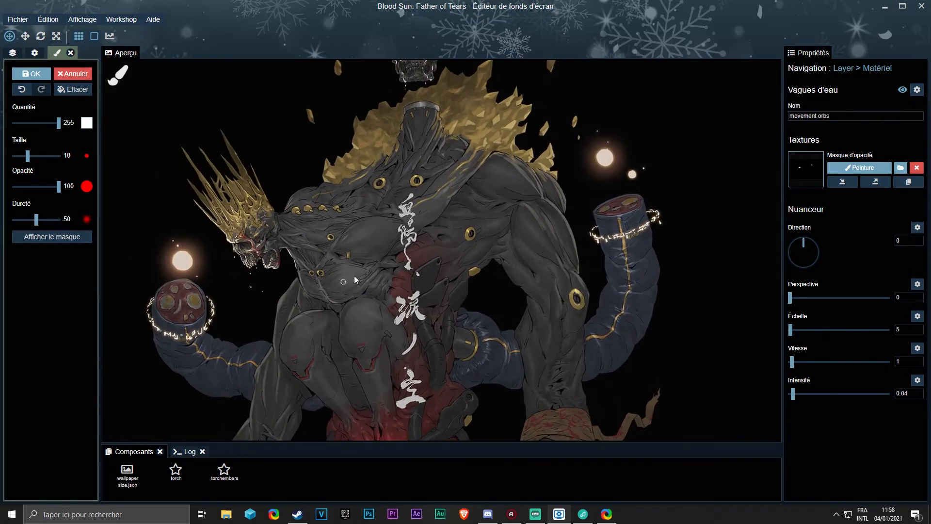
pyautogui.moveTo(792, 329); pyautogui.dragTo(802, 332)
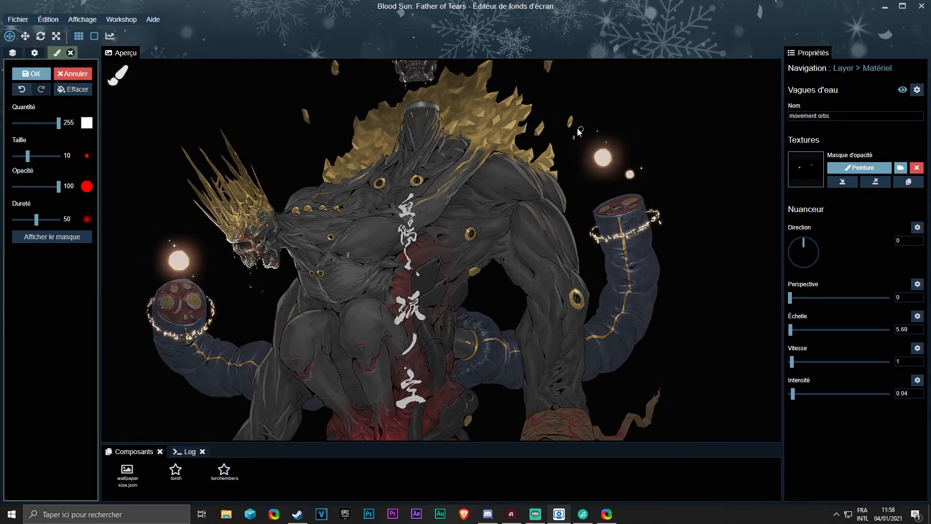
pyautogui.click(797, 394)
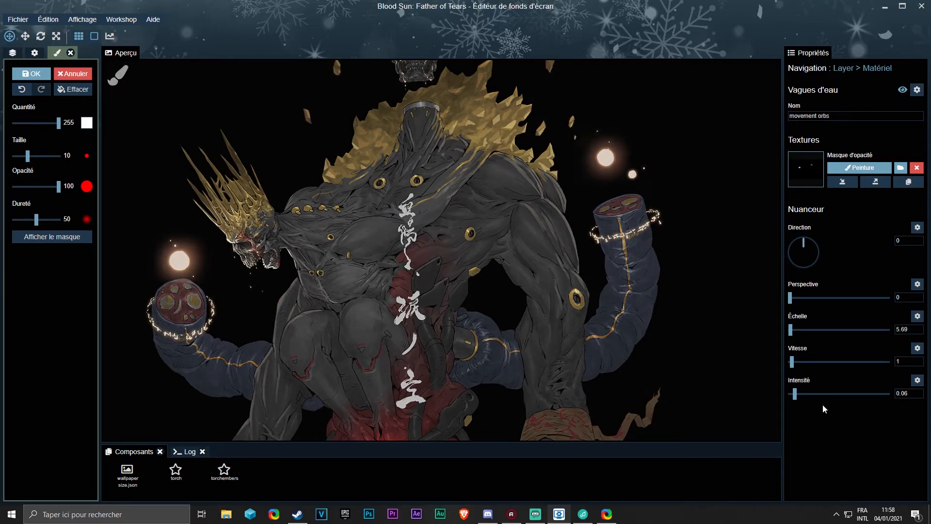
pyautogui.press('Right')
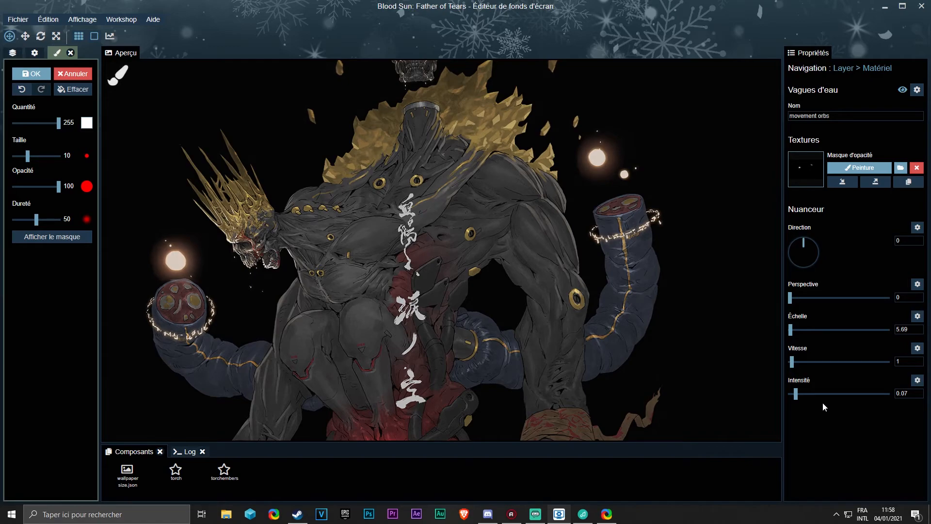
pyautogui.press('Left')
pyautogui.press('Left')
pyautogui.press('Left')
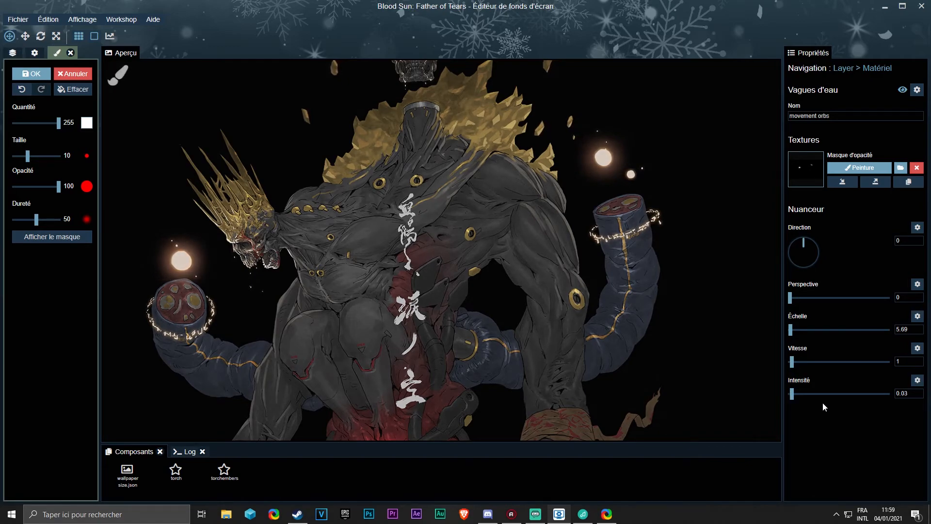
pyautogui.press('Right')
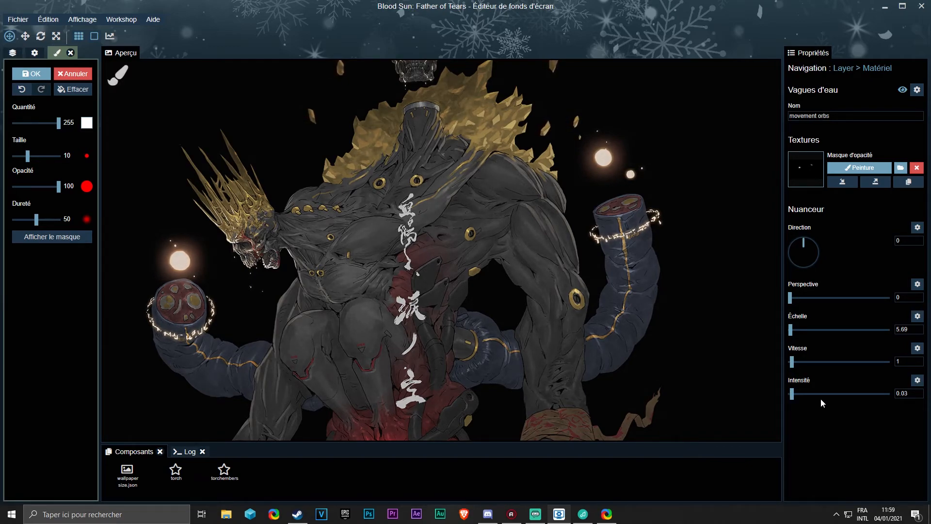
pyautogui.click(794, 362)
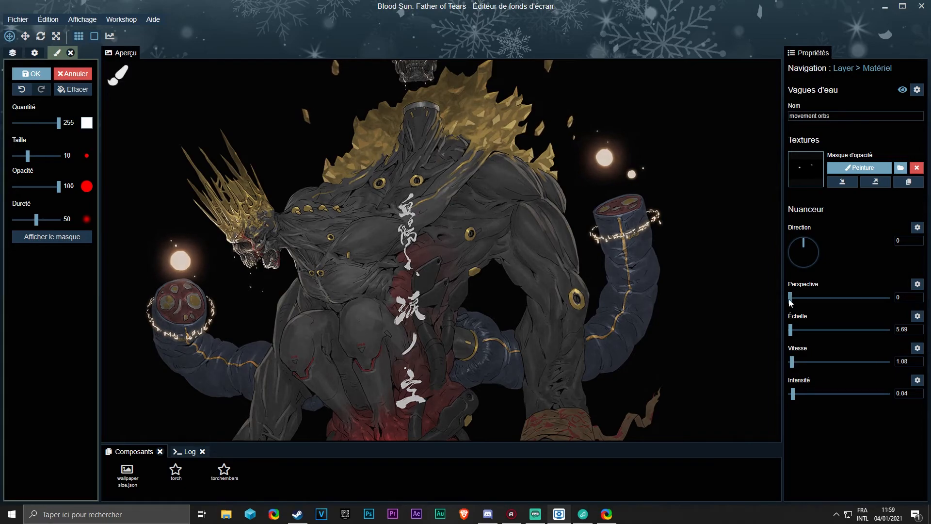
# Step: Try a wave direction of 90, set it to 173.4802 with a scale of 6.02, and check the orbs across the whole wallpaper
pyautogui.click(819, 251)
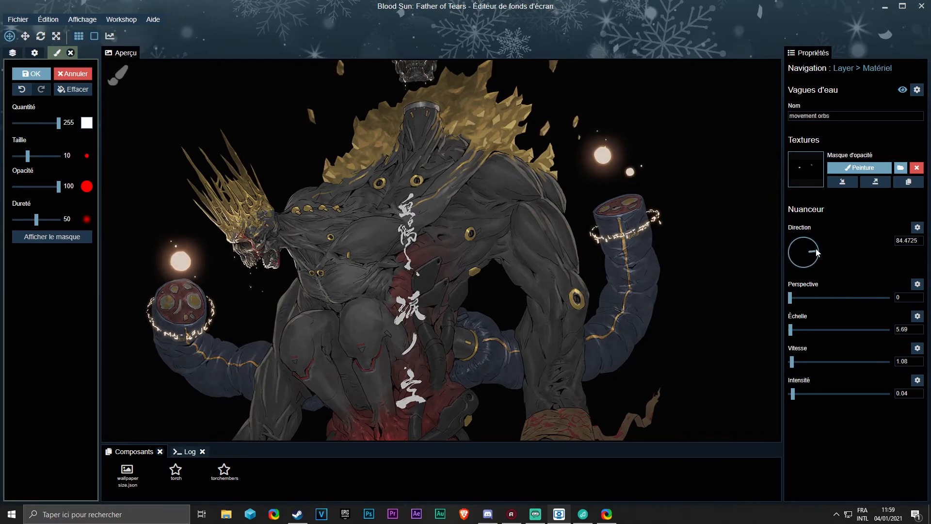
pyautogui.moveTo(819, 251)
pyautogui.mouseDown()
pyautogui.moveTo(816, 262)
pyautogui.moveTo(818, 252)
pyautogui.mouseUp()
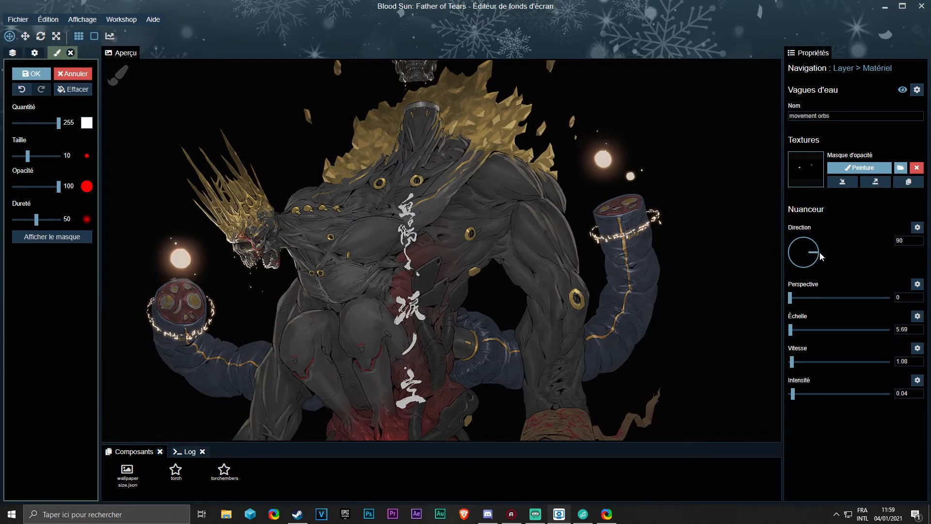
pyautogui.moveTo(819, 265)
pyautogui.mouseDown()
pyautogui.moveTo(801, 261)
pyautogui.moveTo(805, 269)
pyautogui.mouseUp()
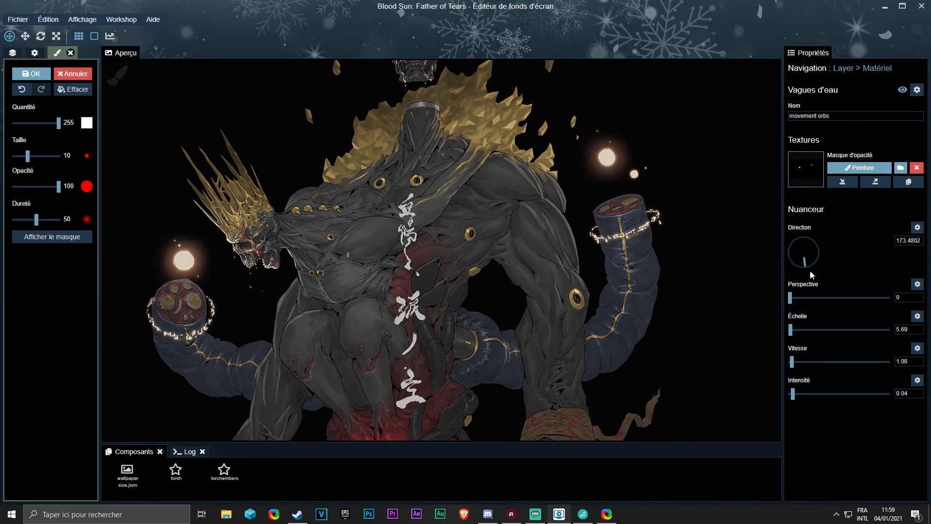
pyautogui.click(793, 330)
pyautogui.moveTo(793, 332); pyautogui.dragTo(797, 331)
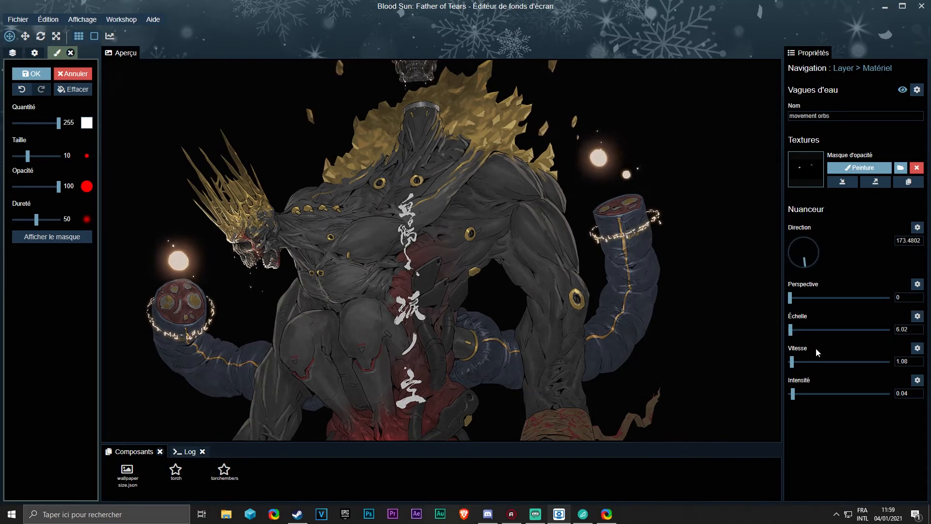
pyautogui.scroll(-3, 439, 299)
pyautogui.scroll(4, 439, 298)
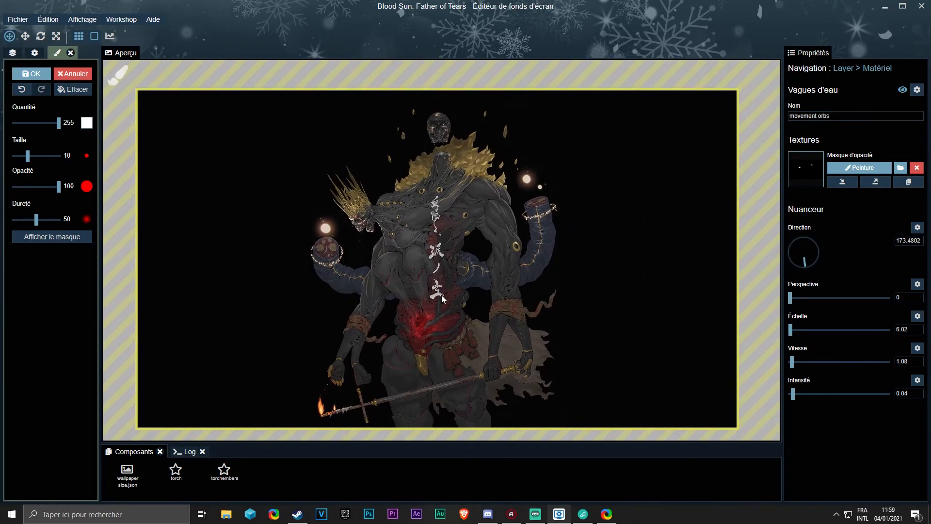
# Step: Save the project and check the orbs' motion across the whole wallpaper
pyautogui.scroll(-2, 443, 294)
pyautogui.hotkey('ctrl', 's')
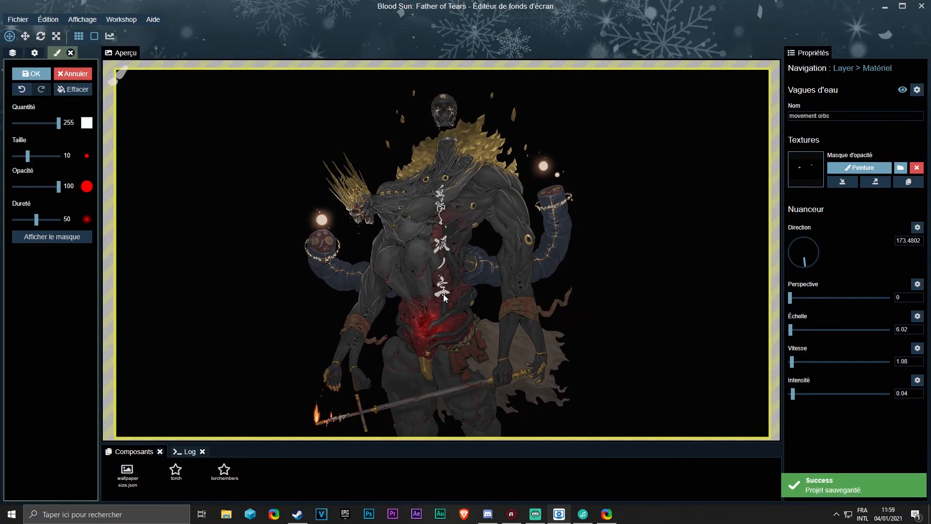
pyautogui.scroll(2, 443, 293)
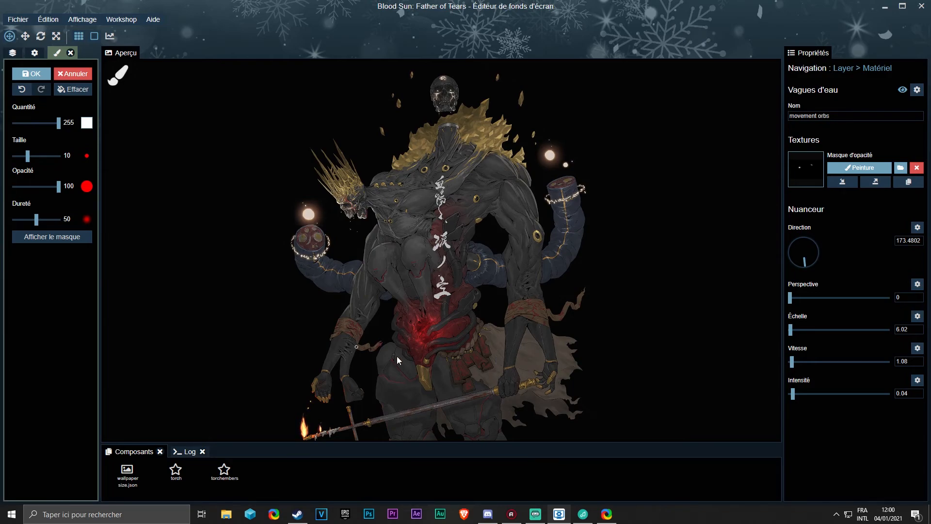
# Step: Add a Vagues d'eau effect to the wallpaper image layer and name it "fabric stripes move"
pyautogui.scroll(5, 396, 356)
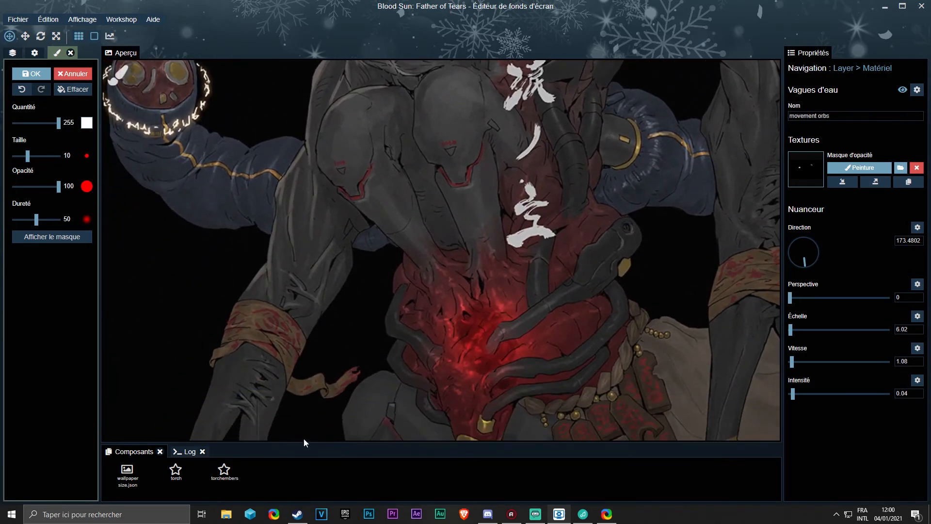
pyautogui.scroll(2, 304, 438)
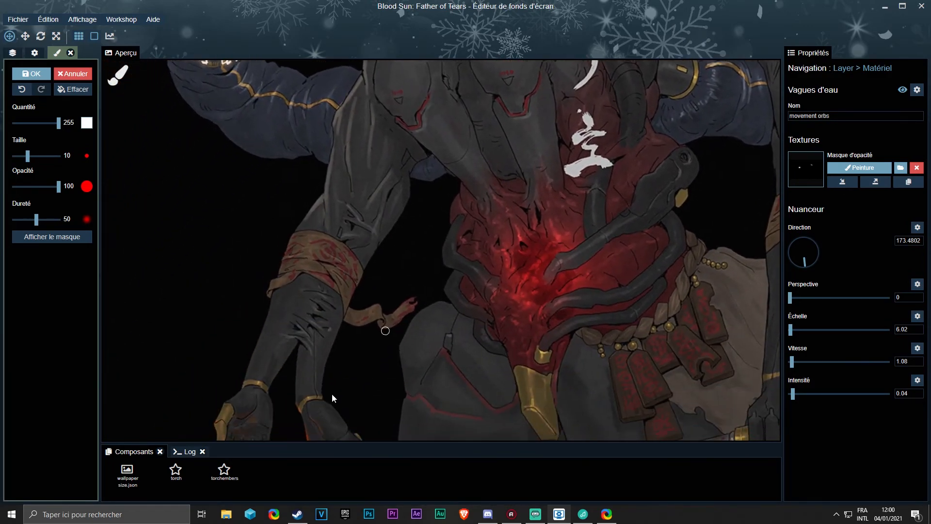
pyautogui.click(843, 69)
pyautogui.click(829, 317)
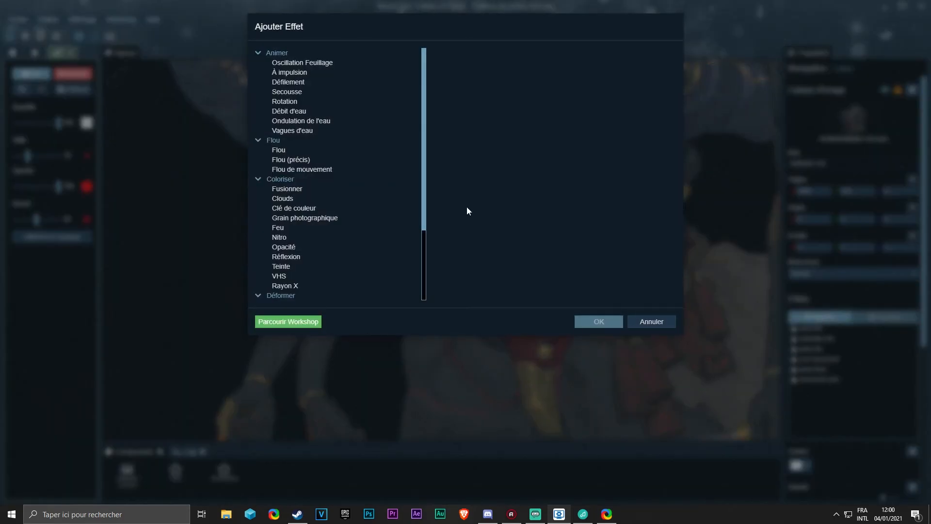
pyautogui.click(306, 131)
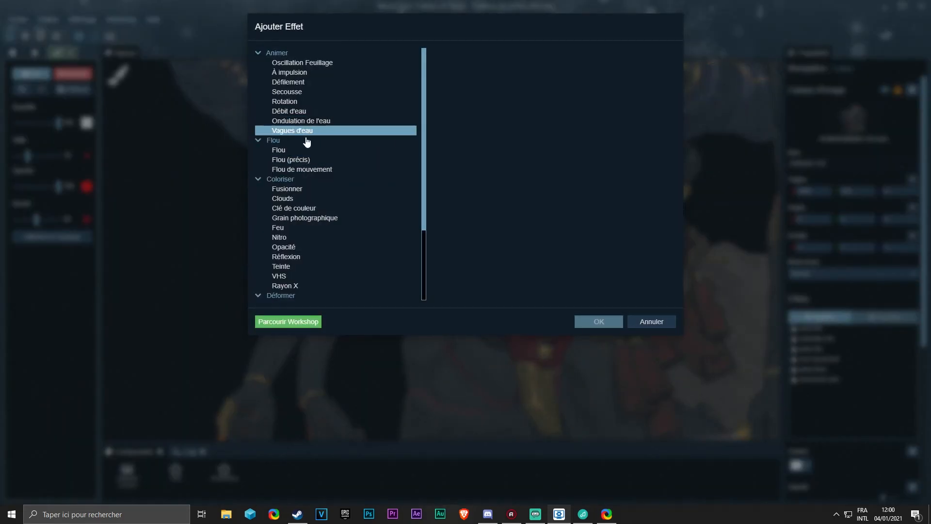
pyautogui.click(601, 320)
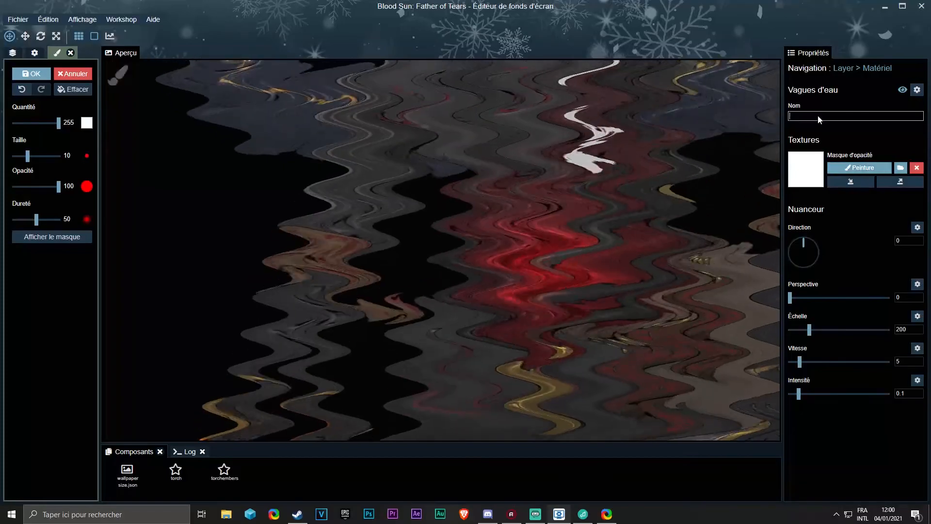
pyautogui.click(818, 115)
pyautogui.write('fabric stripes move')
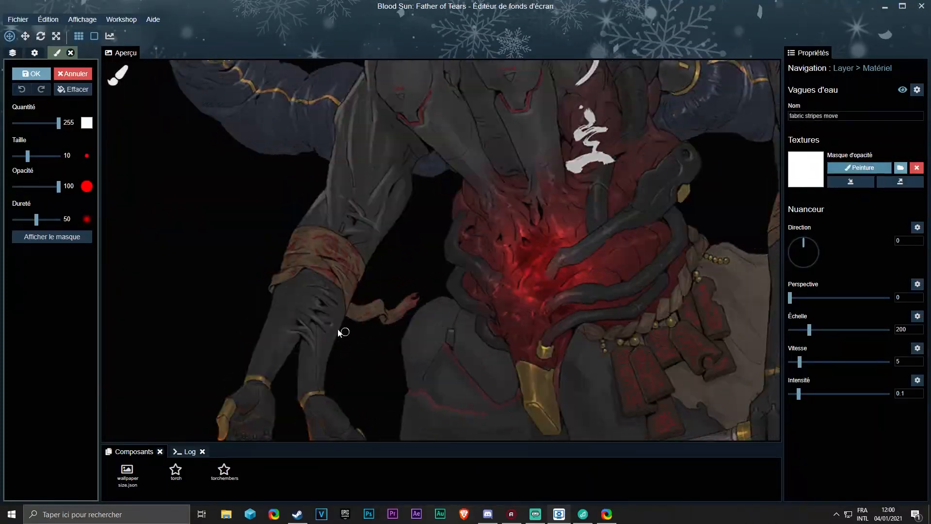
# Step: Calm the fabric waves with a scale of 9.91, a speed of 1.99 and an intensity of 0.02
pyautogui.scroll(5, 338, 331)
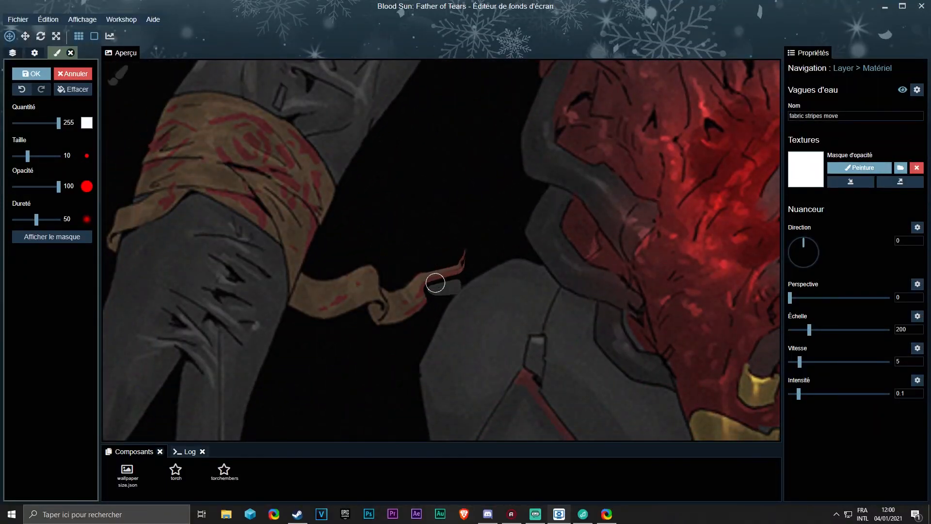
pyautogui.moveTo(820, 330); pyautogui.dragTo(793, 361)
pyautogui.moveTo(799, 393); pyautogui.dragTo(791, 393)
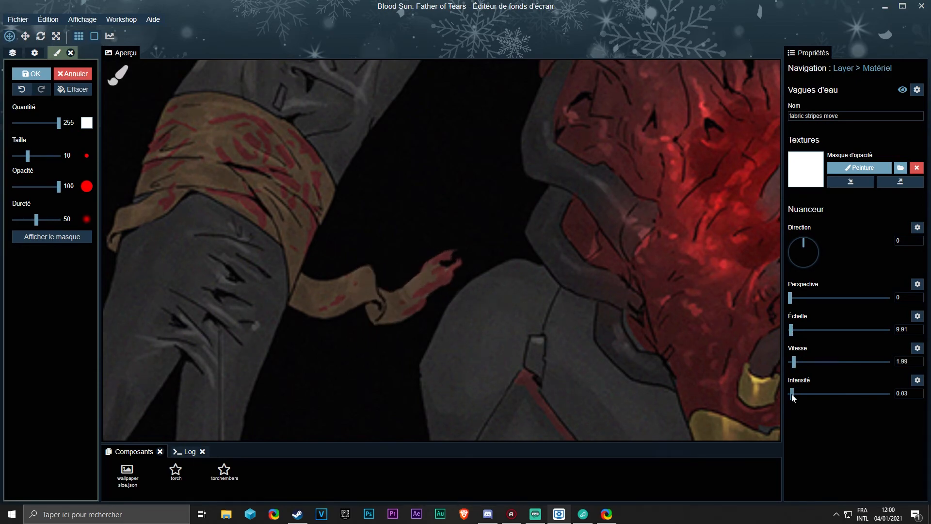
# Step: Paint the opacity mask over the short cloth strip trailing from the wrapped forearm with brush size 10, saving the project and checking the motion without the overlay
pyautogui.click(54, 237)
pyautogui.moveTo(347, 280)
pyautogui.mouseDown()
pyautogui.moveTo(307, 303)
pyautogui.moveTo(449, 254)
pyautogui.moveTo(432, 294)
pyautogui.moveTo(385, 315)
pyautogui.mouseUp()
pyautogui.hotkey('ctrl', 's')
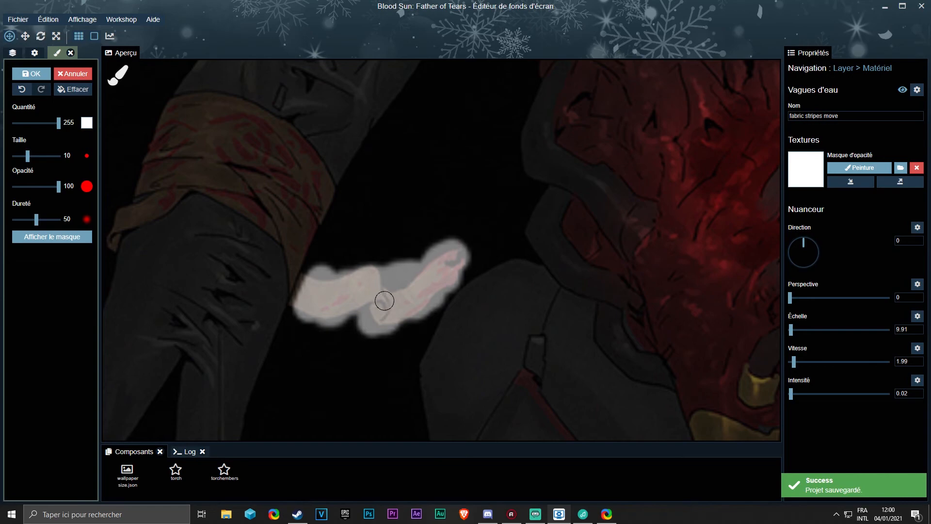
pyautogui.moveTo(376, 273); pyautogui.dragTo(329, 275)
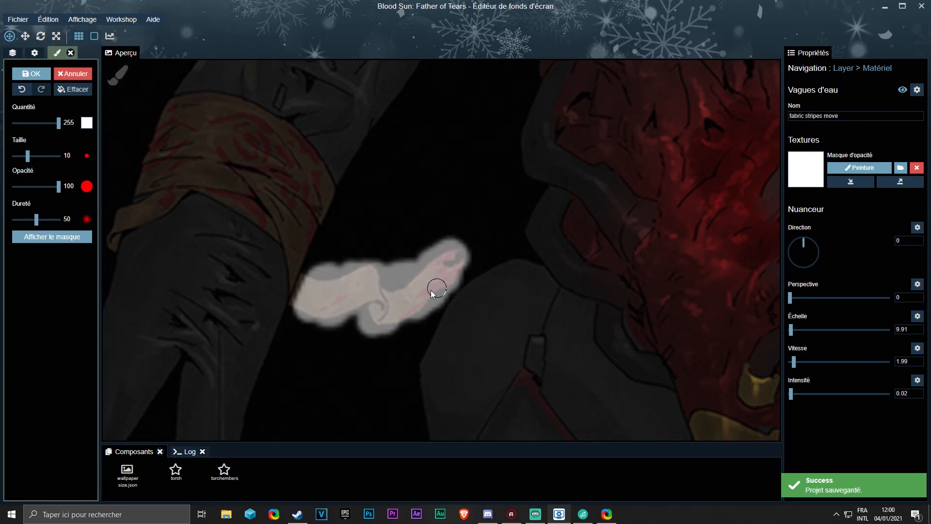
pyautogui.moveTo(453, 249); pyautogui.dragTo(455, 262)
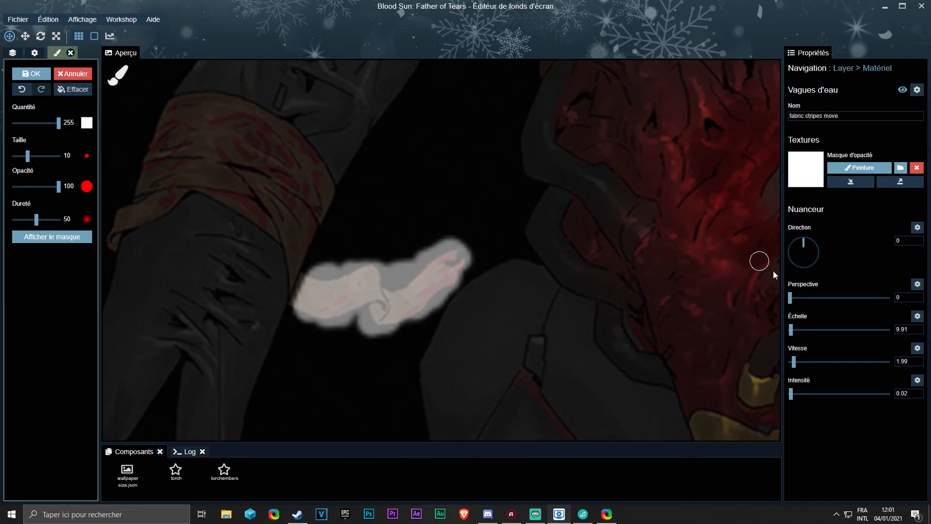
pyautogui.click(36, 243)
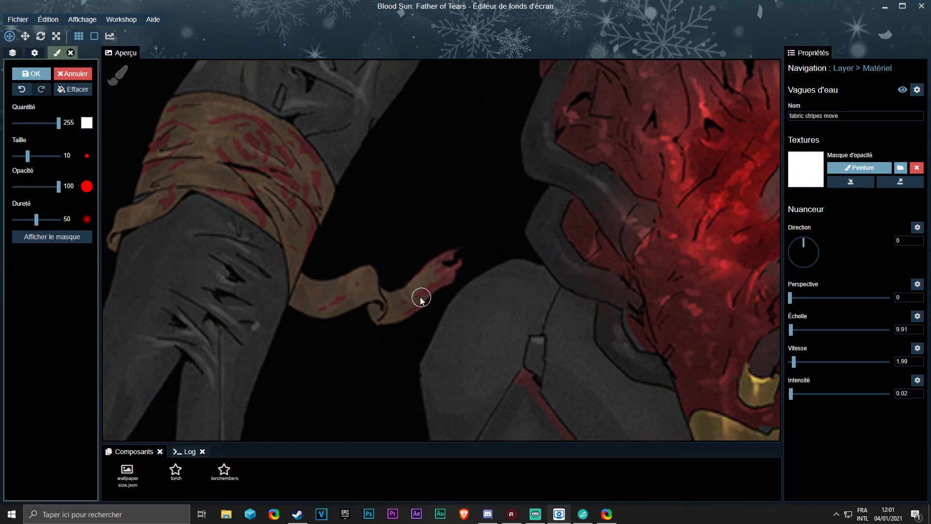
# Step: Set the fabric waves' direction to 90, scale to 183.18, speed to 1.74 and intensity to 0.03
pyautogui.moveTo(813, 247); pyautogui.dragTo(828, 252)
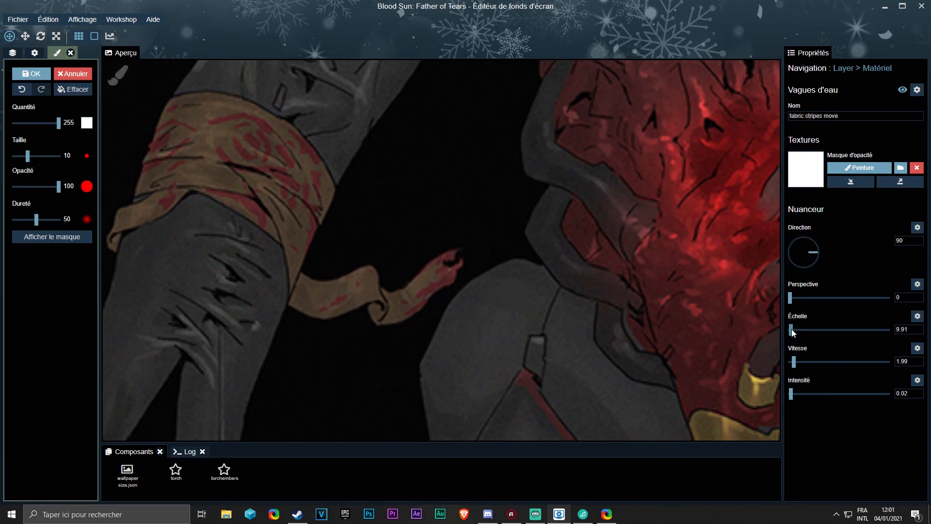
pyautogui.moveTo(792, 330); pyautogui.dragTo(801, 335)
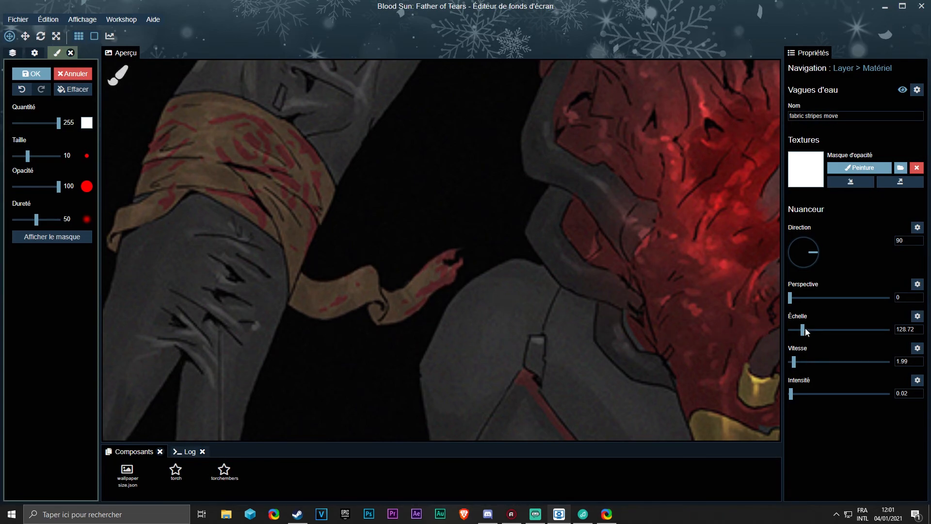
pyautogui.moveTo(803, 329); pyautogui.dragTo(808, 331)
pyautogui.moveTo(792, 391); pyautogui.dragTo(793, 392)
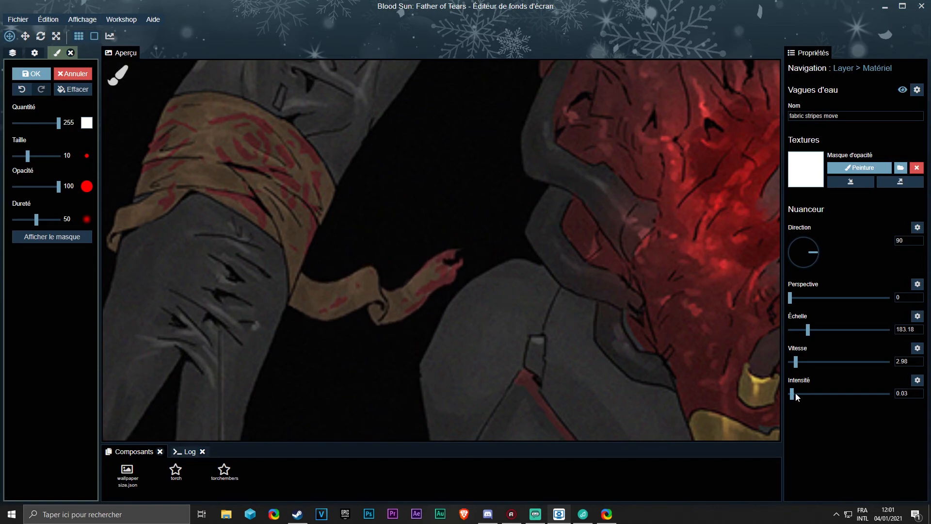
pyautogui.scroll(-5, 587, 339)
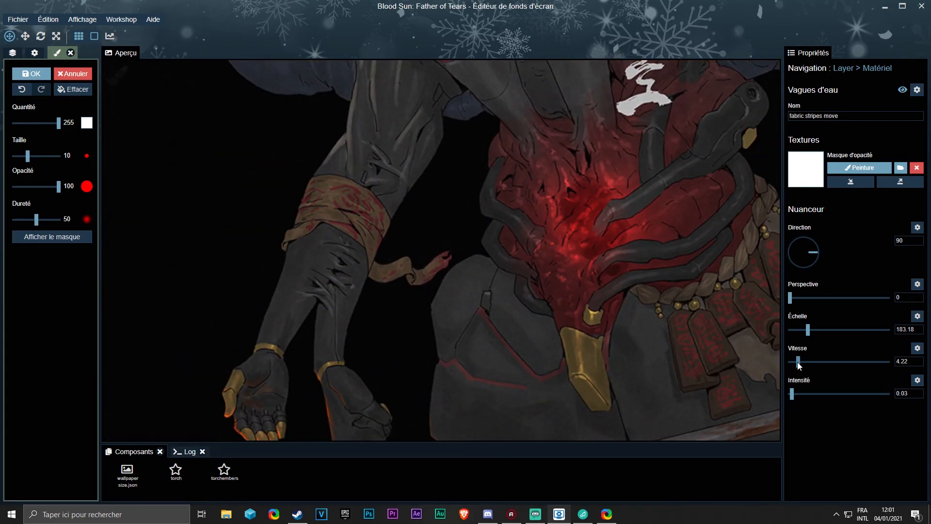
pyautogui.moveTo(797, 361); pyautogui.dragTo(793, 363)
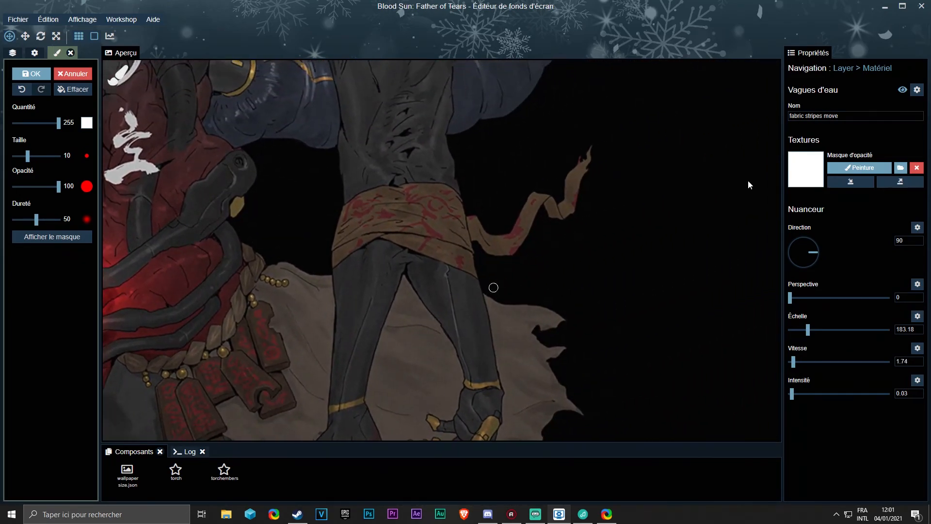
# Step: Paint the opacity mask over the longer cloth strip on the other wrapped forearm with brush size 17, checking its attached end without the overlay
pyautogui.click(47, 237)
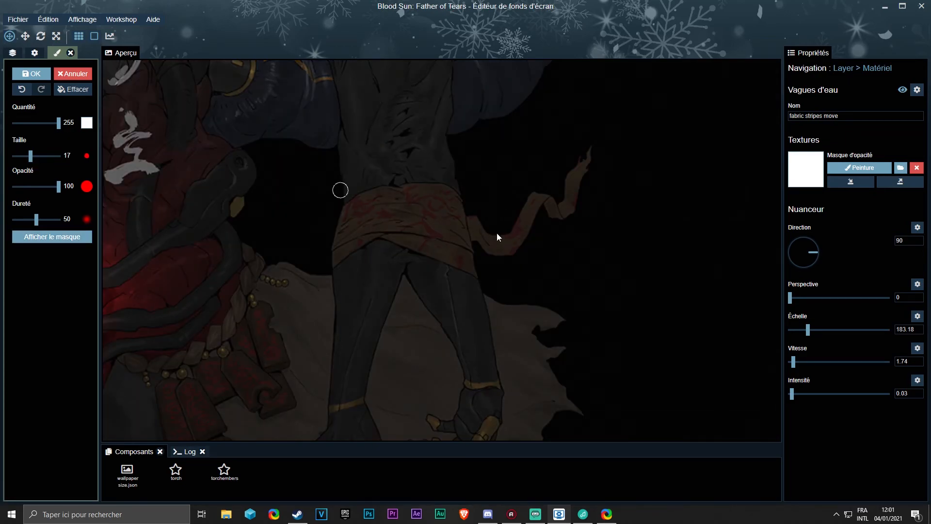
pyautogui.moveTo(594, 171)
pyautogui.mouseDown()
pyautogui.moveTo(590, 141)
pyautogui.moveTo(564, 186)
pyautogui.moveTo(565, 206)
pyautogui.moveTo(521, 196)
pyautogui.moveTo(526, 219)
pyautogui.moveTo(509, 226)
pyautogui.moveTo(529, 236)
pyautogui.moveTo(509, 233)
pyautogui.moveTo(497, 250)
pyautogui.moveTo(488, 231)
pyautogui.mouseUp()
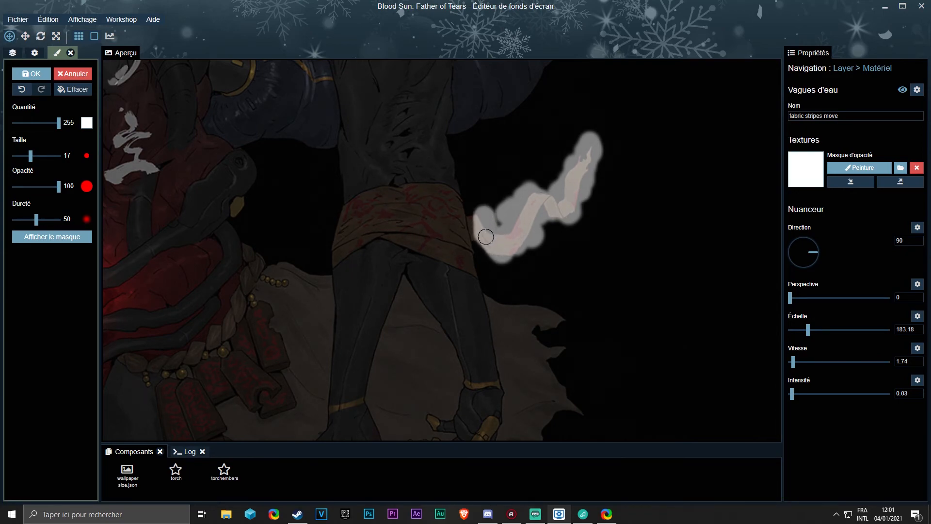
pyautogui.click(70, 237)
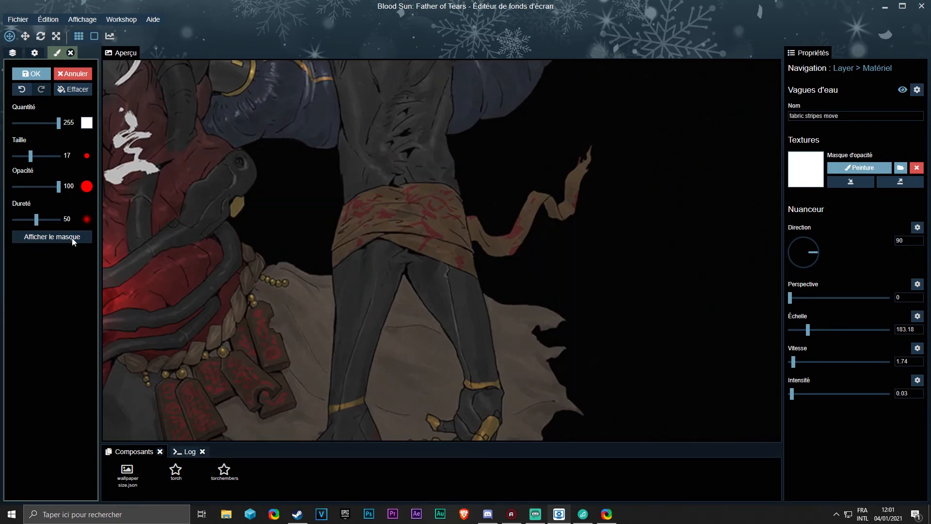
pyautogui.click(87, 238)
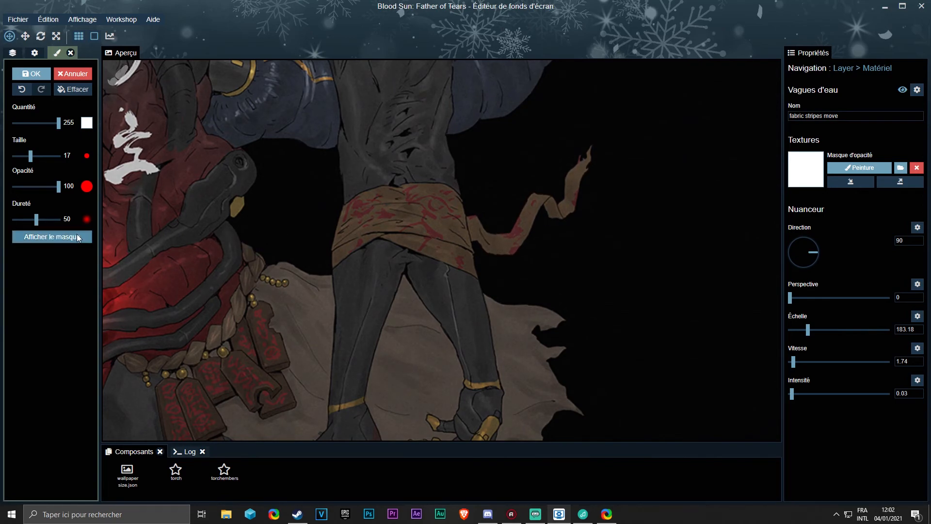
pyautogui.scroll(3, 525, 226)
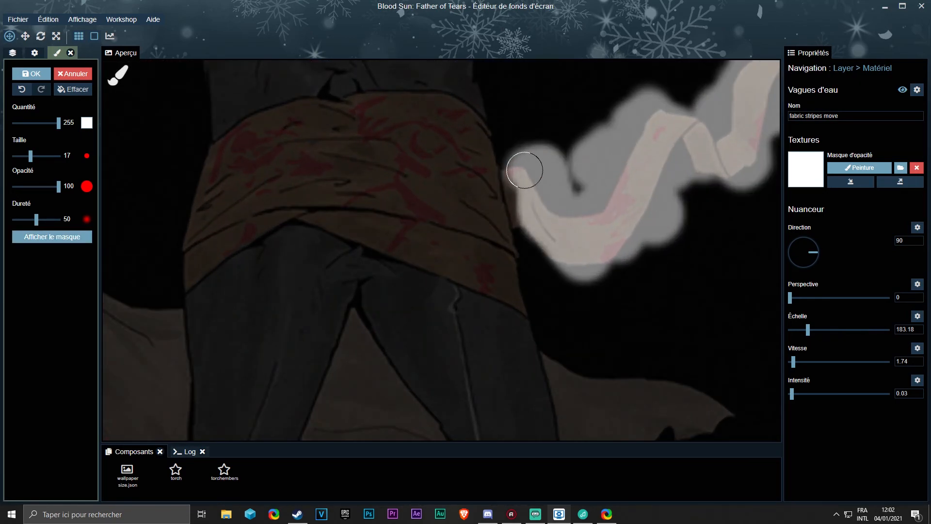
pyautogui.moveTo(525, 169)
pyautogui.mouseDown()
pyautogui.moveTo(540, 195)
pyautogui.moveTo(501, 228)
pyautogui.mouseUp()
pyautogui.press('m')
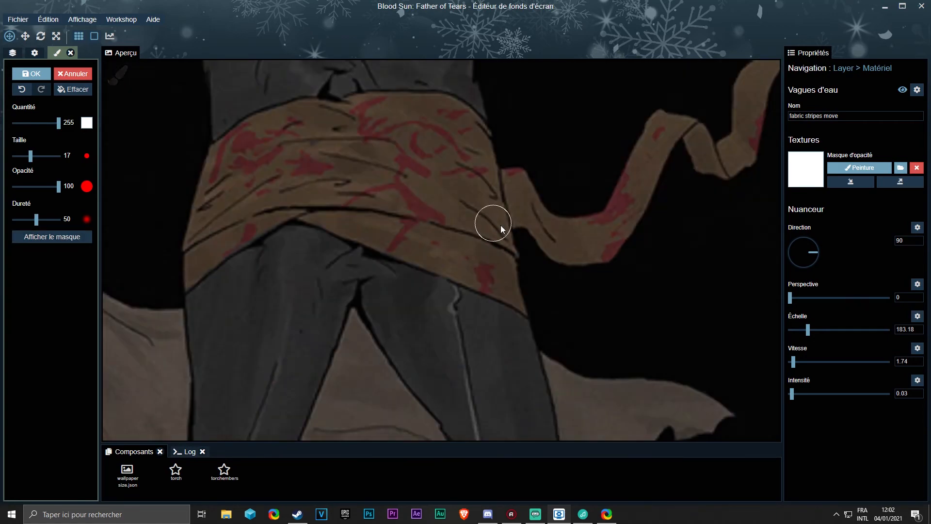
# Step: Mask the large cloth's tattered outer and lower edges and the area between the forearms with brush size 45
pyautogui.scroll(-3, 501, 228)
pyautogui.scroll(4, 556, 274)
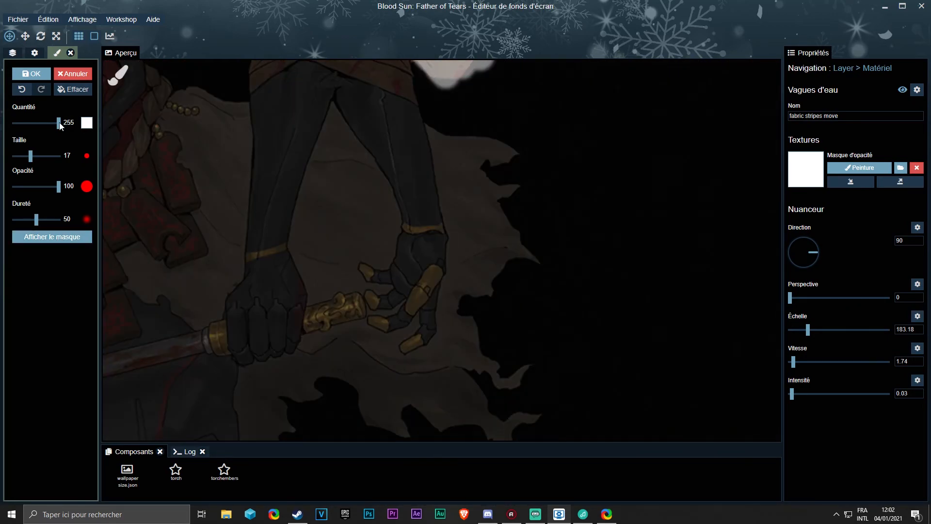
pyautogui.moveTo(30, 156); pyautogui.dragTo(37, 155)
pyautogui.moveTo(480, 112)
pyautogui.mouseDown()
pyautogui.moveTo(492, 162)
pyautogui.moveTo(478, 152)
pyautogui.moveTo(470, 166)
pyautogui.moveTo(478, 326)
pyautogui.moveTo(561, 322)
pyautogui.moveTo(409, 276)
pyautogui.moveTo(349, 339)
pyautogui.moveTo(284, 312)
pyautogui.mouseUp()
pyautogui.scroll(-2, 478, 326)
pyautogui.scroll(-3, 386, 197)
pyautogui.moveTo(386, 197)
pyautogui.mouseDown()
pyautogui.moveTo(420, 160)
pyautogui.moveTo(436, 180)
pyautogui.mouseUp()
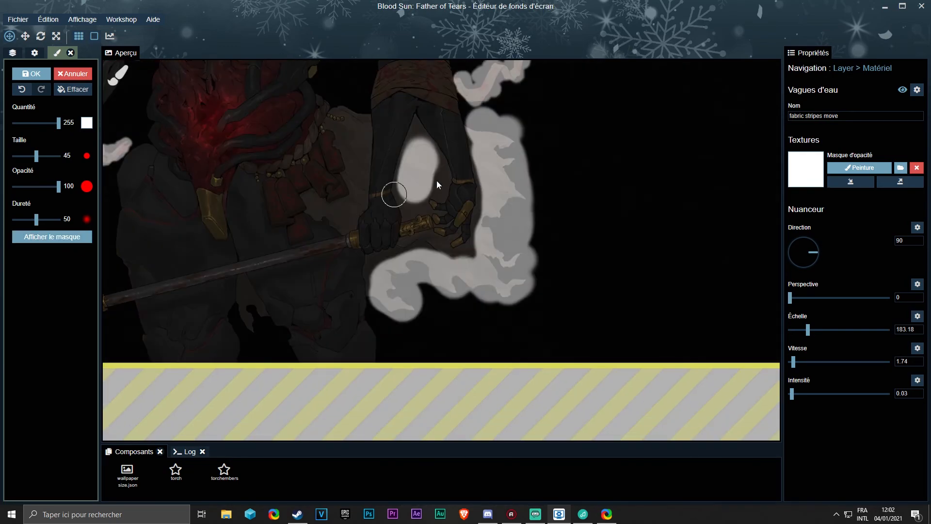
# Step: Extend the mask with brush size 20 over the cloth between the hanging red tags and the arm, then hide the mask overlay
pyautogui.scroll(3, 418, 269)
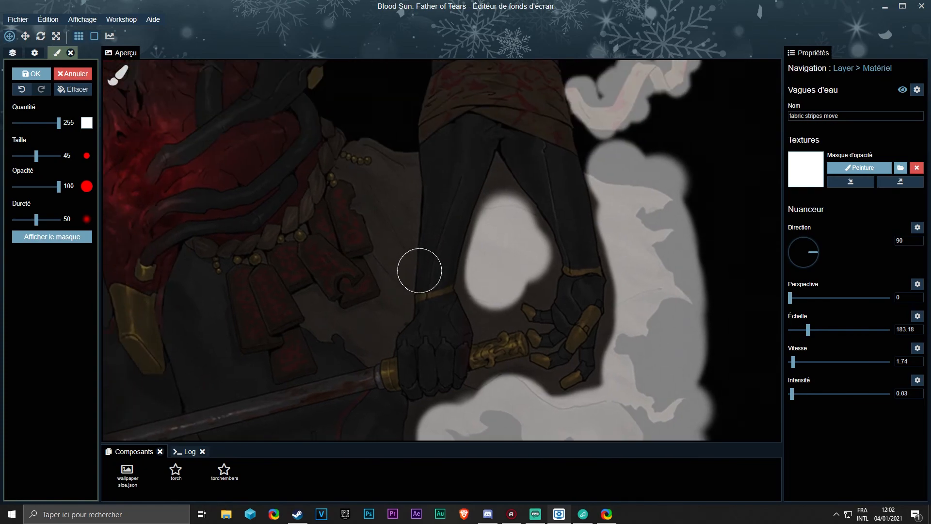
pyautogui.moveTo(36, 155); pyautogui.dragTo(32, 155)
pyautogui.moveTo(401, 154)
pyautogui.mouseDown()
pyautogui.moveTo(395, 291)
pyautogui.moveTo(384, 212)
pyautogui.moveTo(393, 311)
pyautogui.mouseUp()
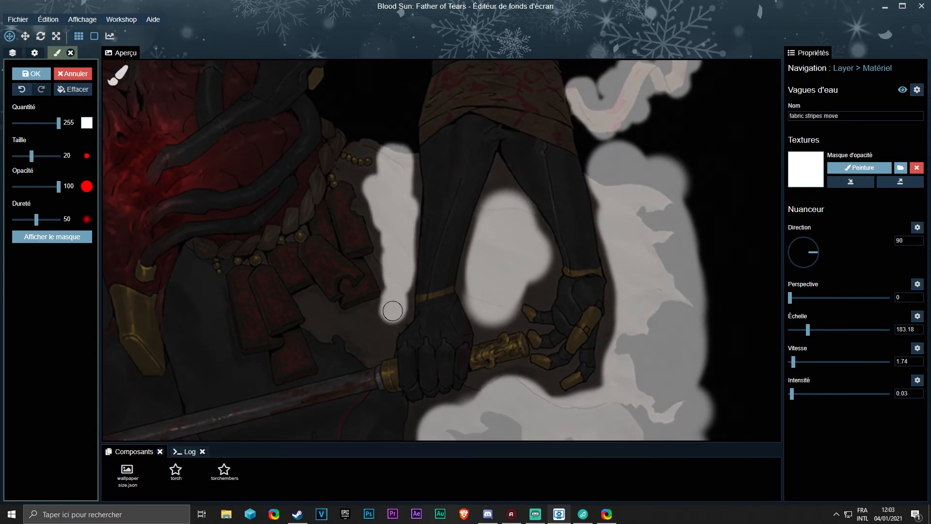
pyautogui.click(64, 236)
# Step: Examine the motion of the masked fabric around the sword and legs and across the whole wallpaper
pyautogui.scroll(-5, 345, 235)
pyautogui.scroll(-1, 397, 235)
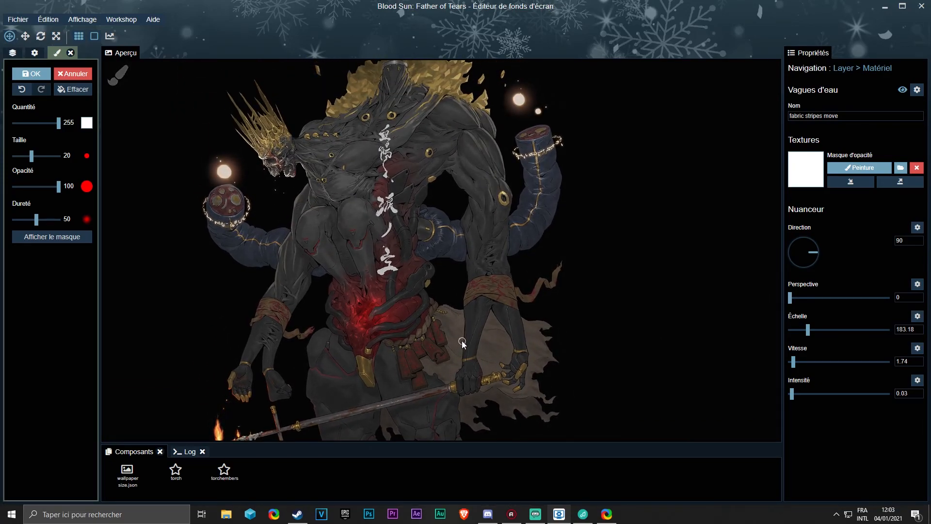
pyautogui.scroll(5, 366, 348)
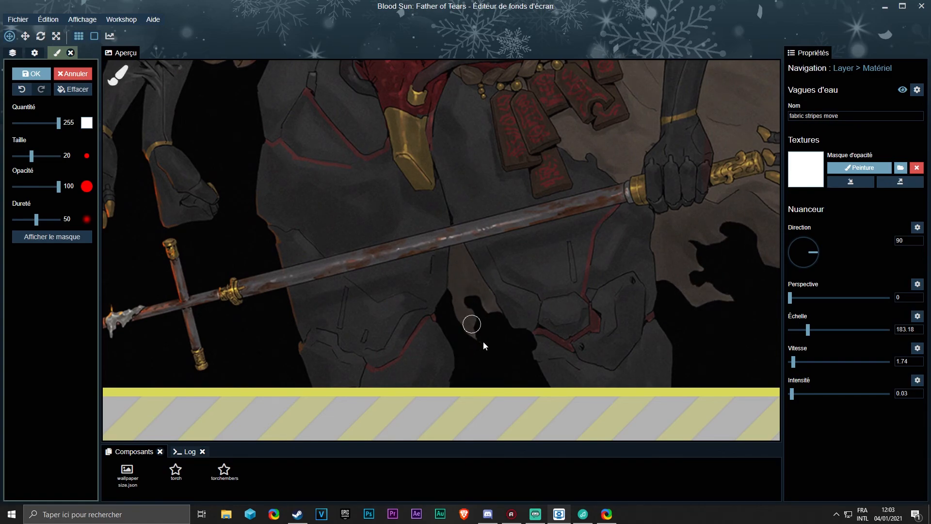
pyautogui.scroll(-5, 483, 341)
pyautogui.scroll(5, 474, 157)
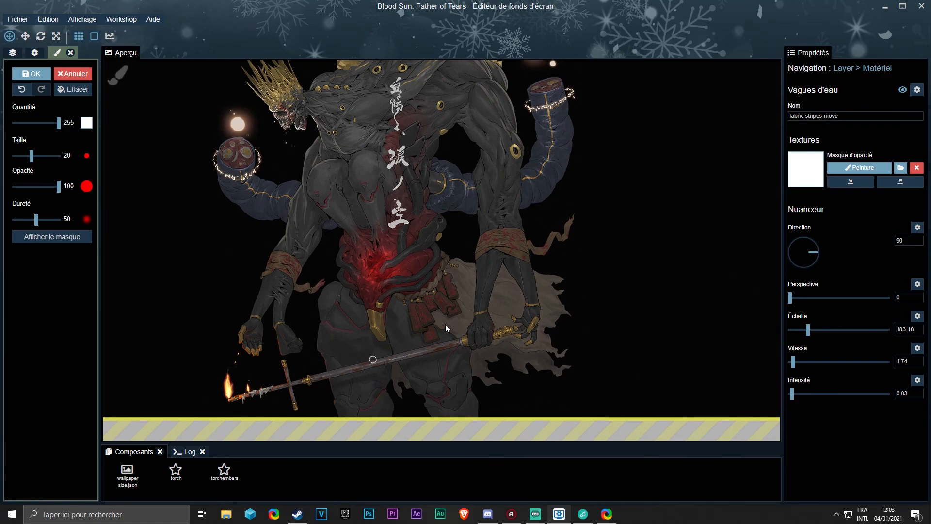
pyautogui.moveTo(437, 293); pyautogui.dragTo(481, 335)
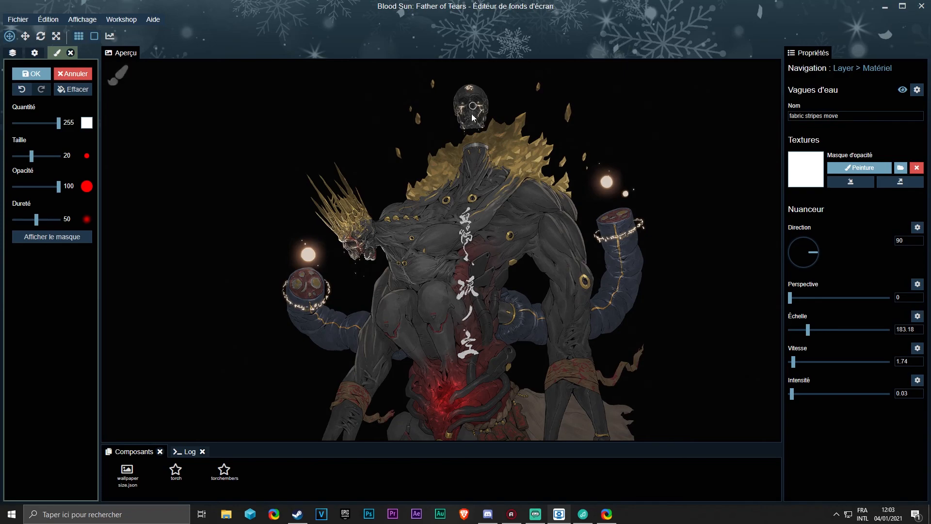
pyautogui.scroll(-3, 477, 213)
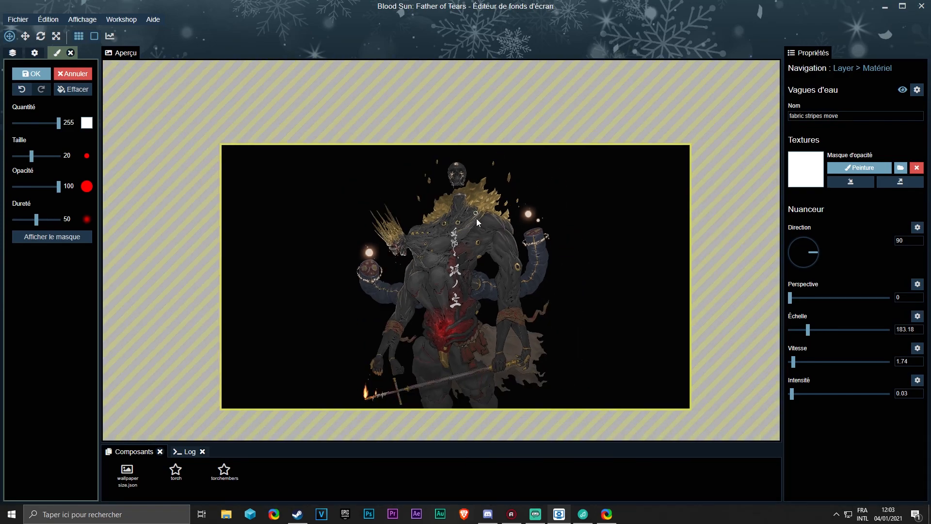
pyautogui.scroll(3, 478, 223)
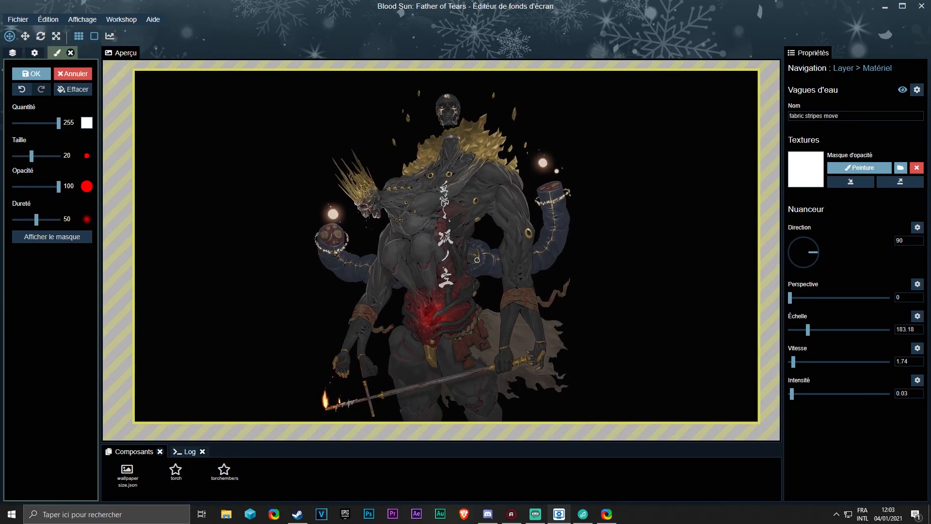
# Step: Apply the painted opacity mask for the fabric movement and start sharing the wallpaper on the Workshop
pyautogui.click(29, 74)
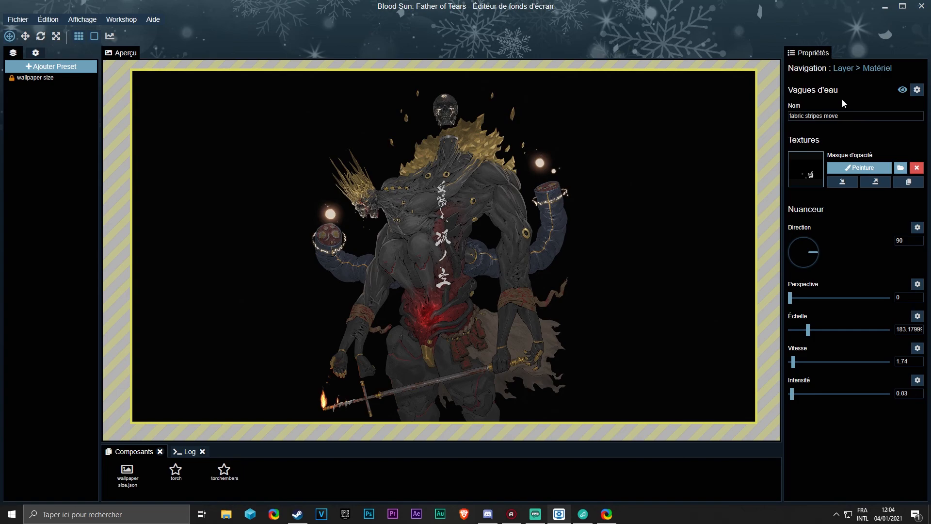
pyautogui.click(125, 21)
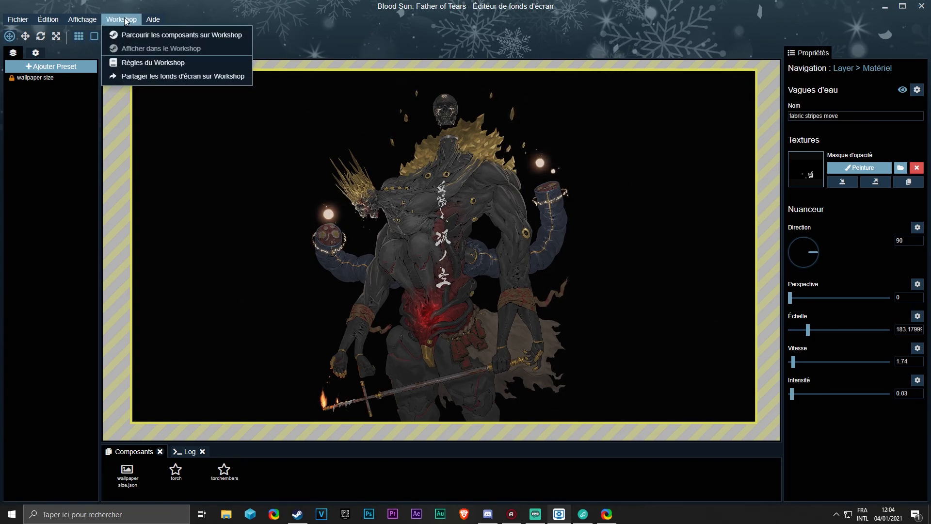
pyautogui.click(163, 80)
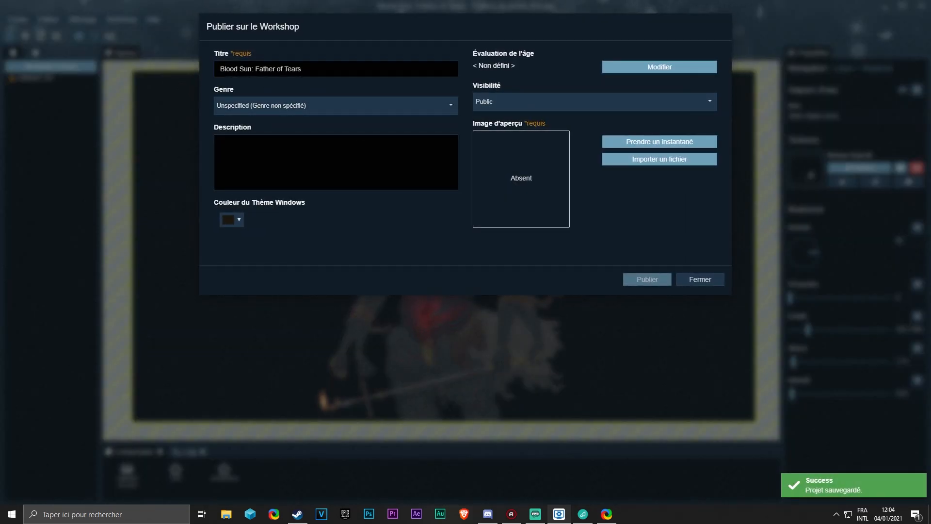
# Step: Set the publication's genre to Sci-Fi, its visibility to Public and its age rating to suitable for everyone
pyautogui.click(308, 105)
pyautogui.scroll(-5, 276, 140)
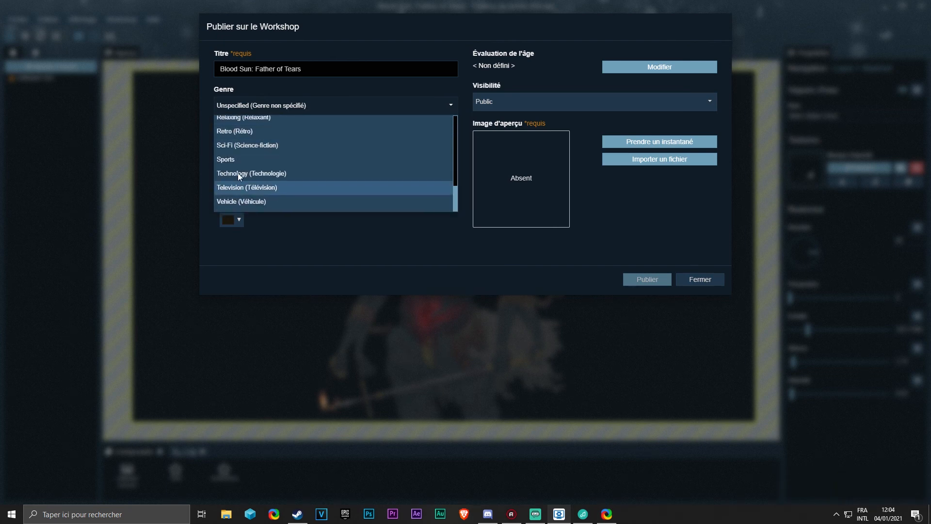
pyautogui.click(237, 145)
pyautogui.click(524, 100)
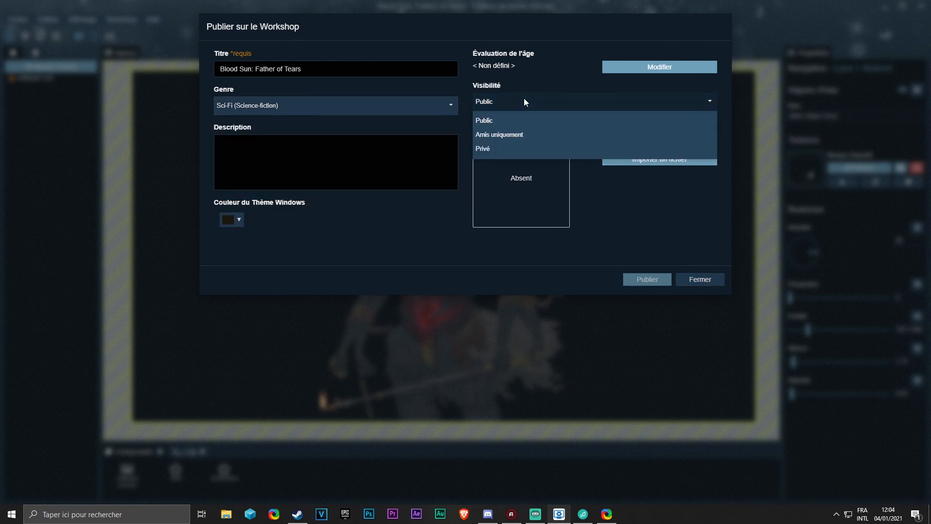
pyautogui.click(496, 123)
pyautogui.click(639, 69)
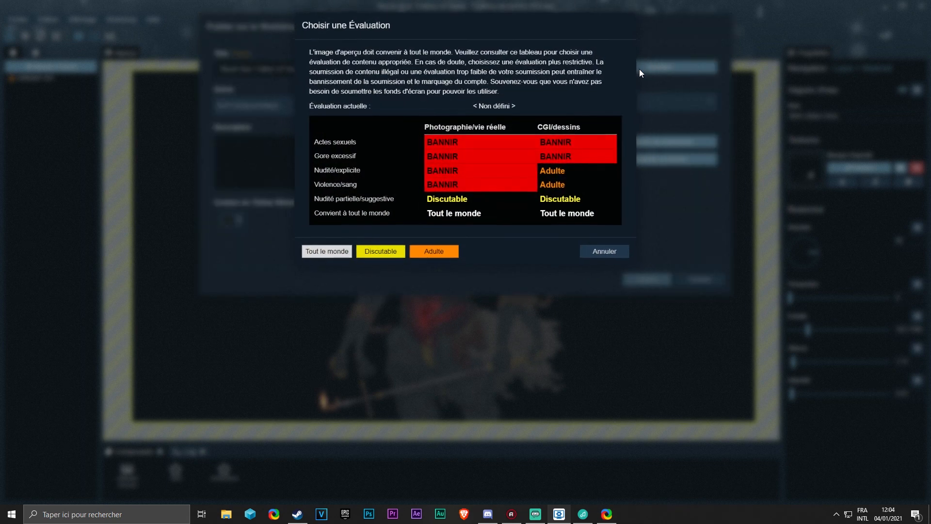
pyautogui.click(327, 250)
# Step: Capture a square snapshot framing the whole figure as the publication's preview image
pyautogui.click(620, 141)
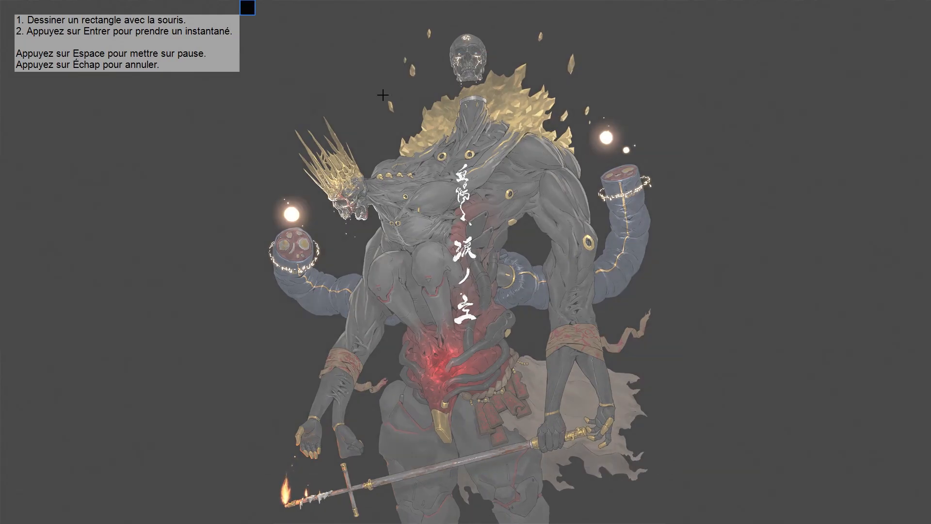
pyautogui.moveTo(382, 95); pyautogui.dragTo(696, 353)
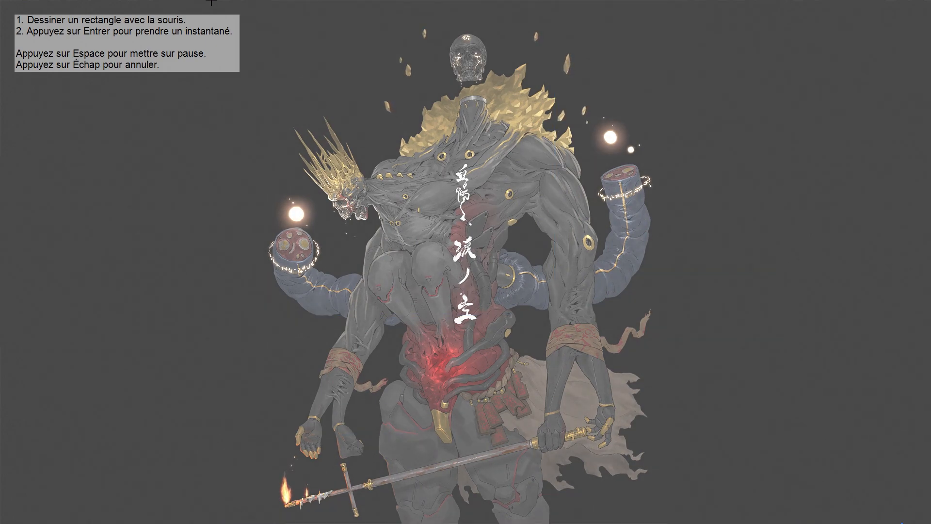
pyautogui.moveTo(287, 47); pyautogui.dragTo(804, 428)
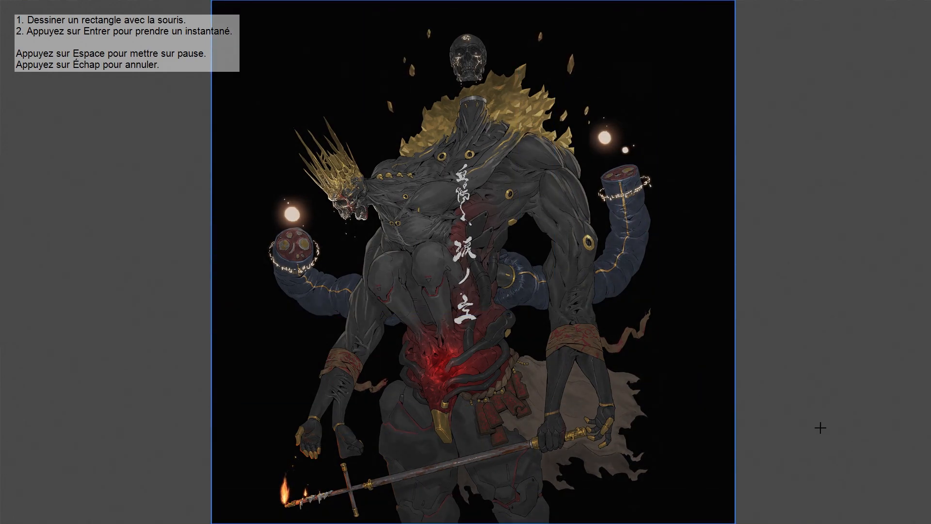
pyautogui.press('Return')
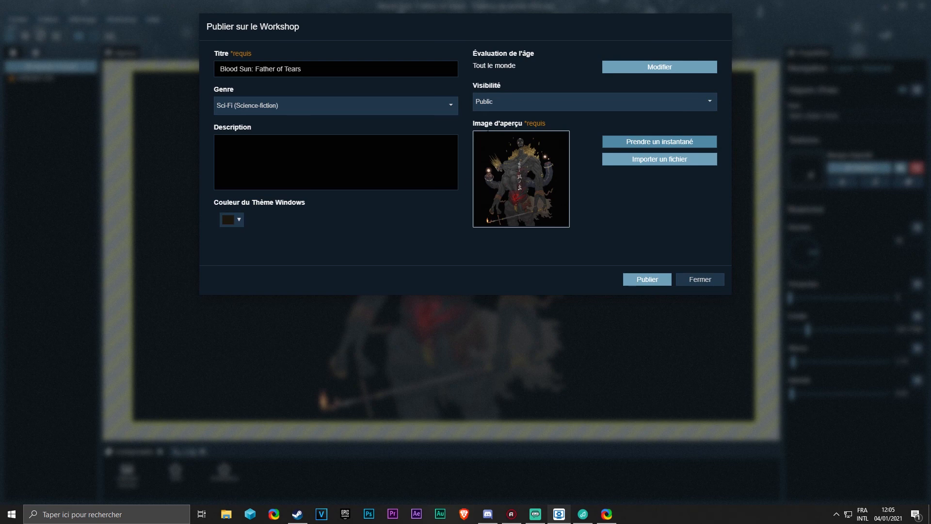
# Step: Begin the description with "Animation of the work of", then switch to Brave and copy the Blood Sun artwork's ArtStation link
pyautogui.click(265, 149)
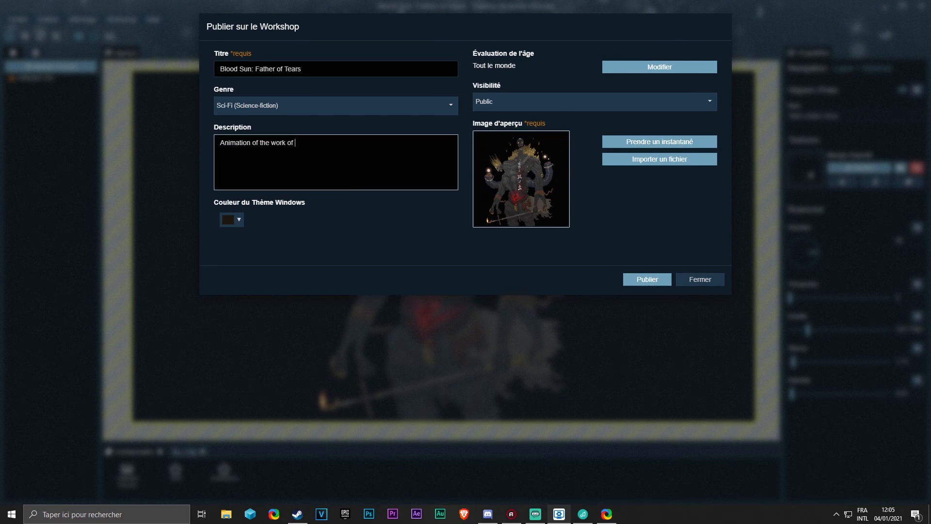
pyautogui.click(464, 513)
pyautogui.write('art')
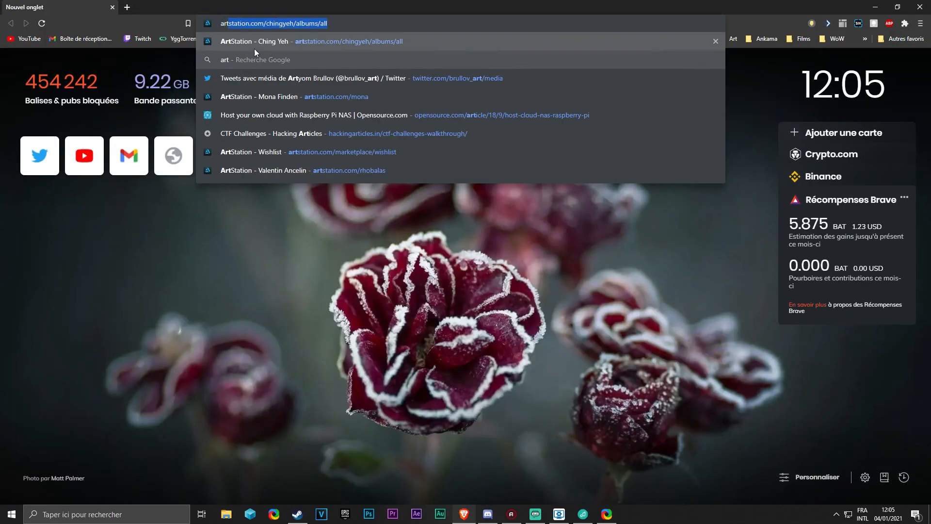
pyautogui.press('Return')
pyautogui.click(68, 339)
pyautogui.click(283, 23)
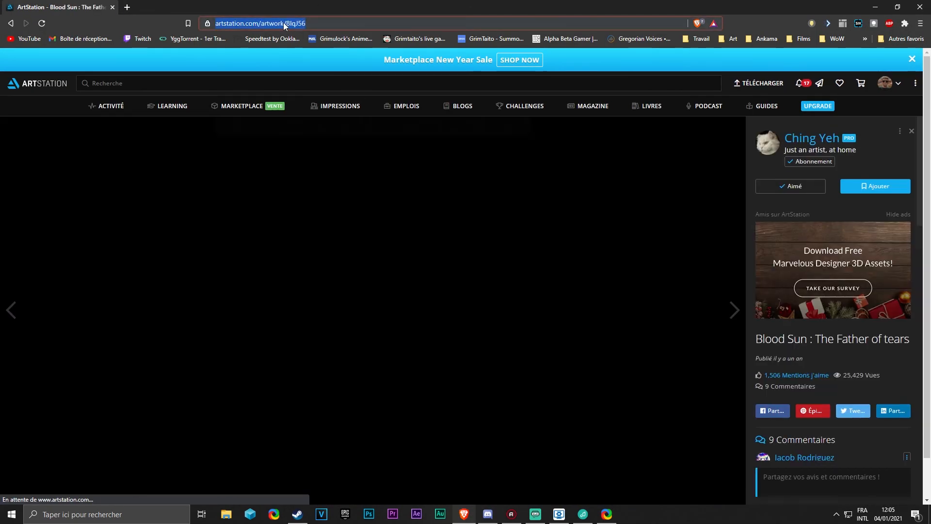
pyautogui.hotkey('ctrl', 'c')
# Step: Switch back to Wallpaper Engine, complete the description with the artist credit, artwork link and YouTube tutorial note, and publish the wallpaper
pyautogui.hotkey('alt', 'Tab')
pyautogui.hotkey('ctrl', 'v')
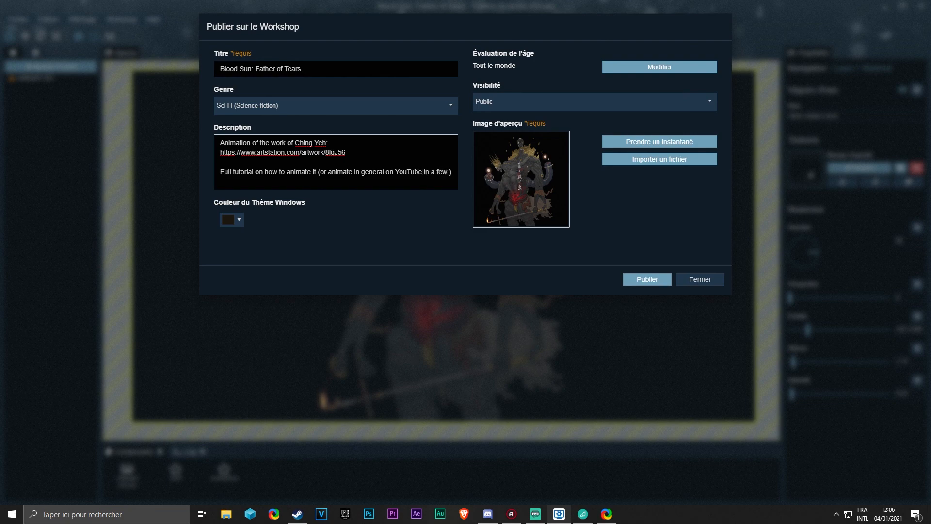
pyautogui.click(633, 278)
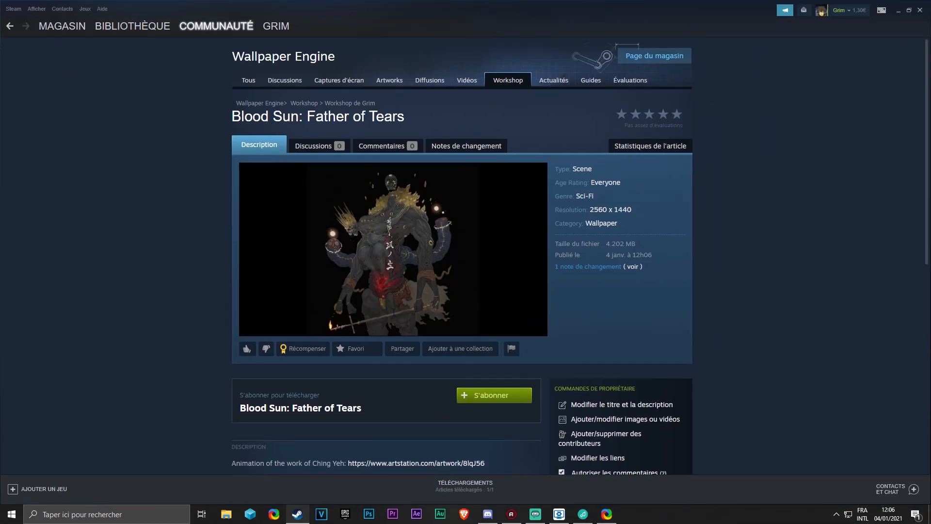
# Step: On the Steam Workshop page, give Blood Sun: Father of Tears a positive rating and add it to the Obliviaz animation collection
pyautogui.click(247, 349)
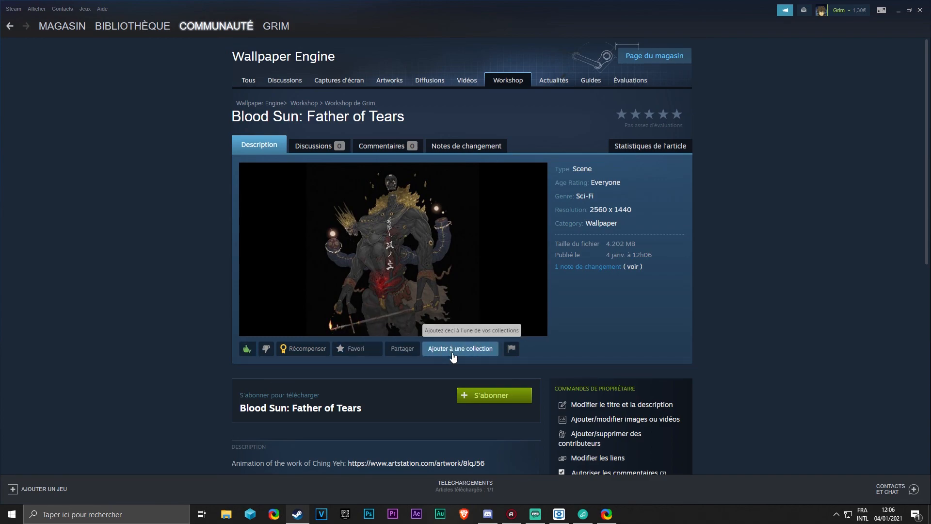
pyautogui.click(452, 353)
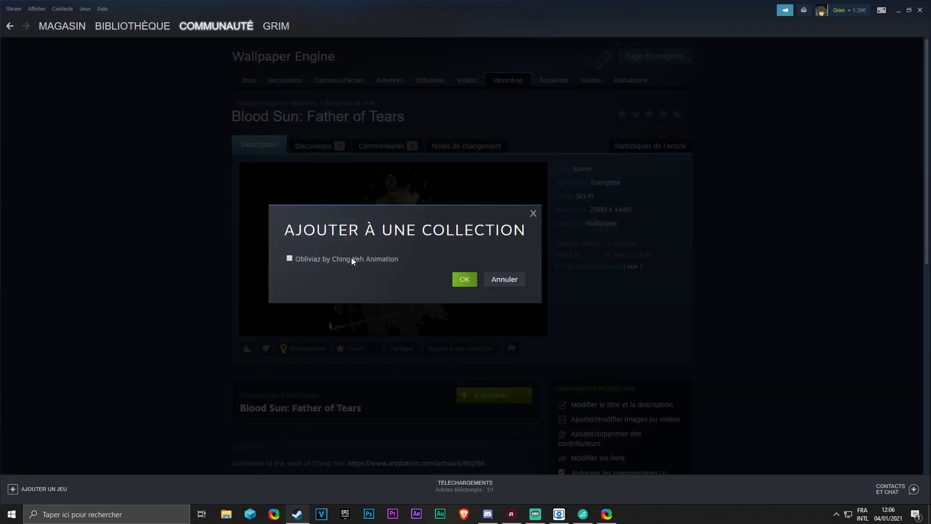
pyautogui.click(464, 285)
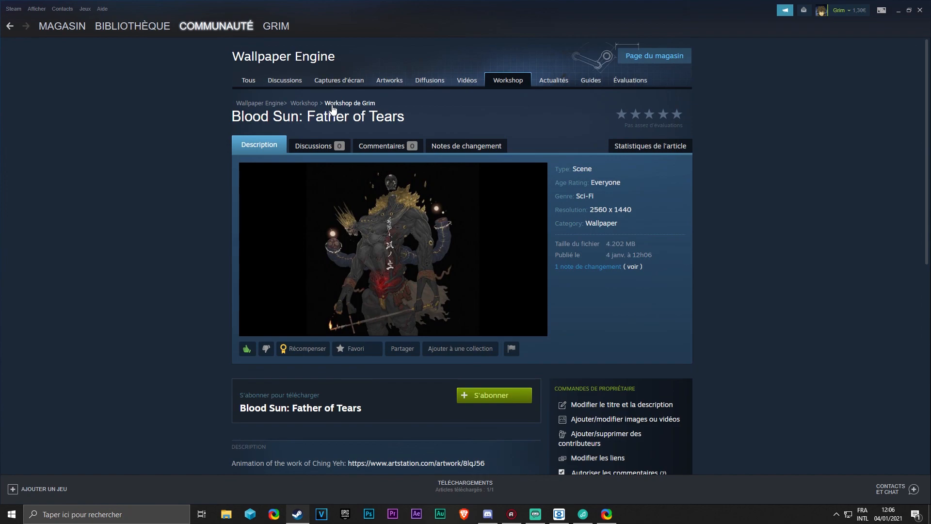
# Step: Open False God: Excalibur from the creator's Workshop items and add it to the animation collection
pyautogui.click(333, 110)
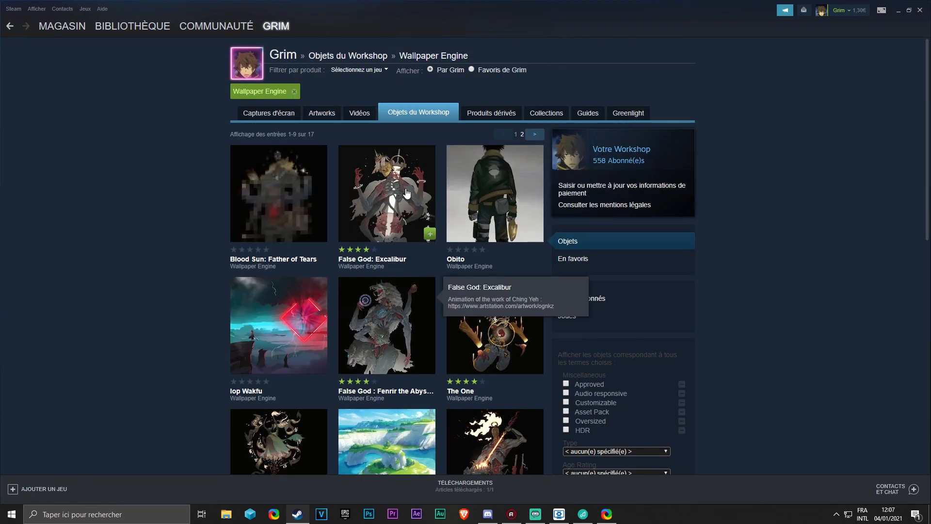
pyautogui.click(407, 193)
pyautogui.click(463, 348)
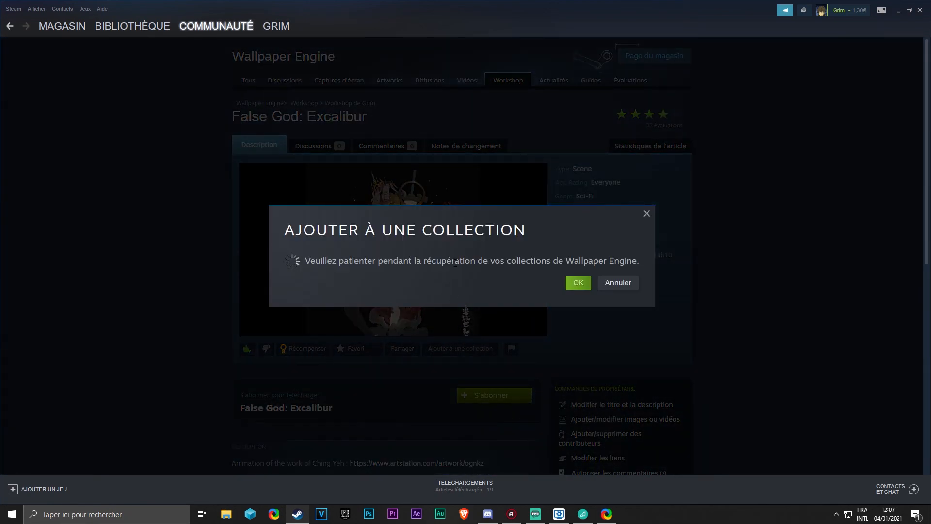
pyautogui.click(454, 278)
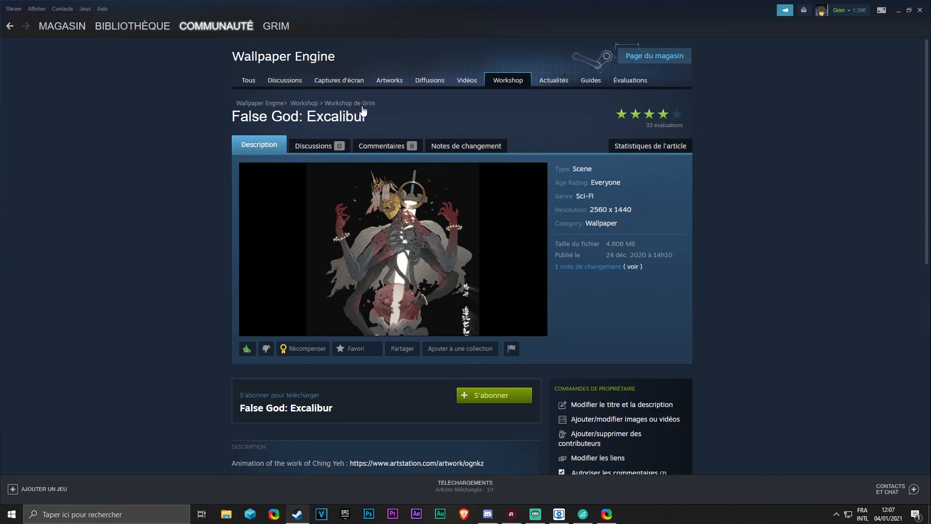
# Step: Return to the creator's Workshop items, then switch back to Wallpaper Engine and close the publishing dialog
pyautogui.click(327, 103)
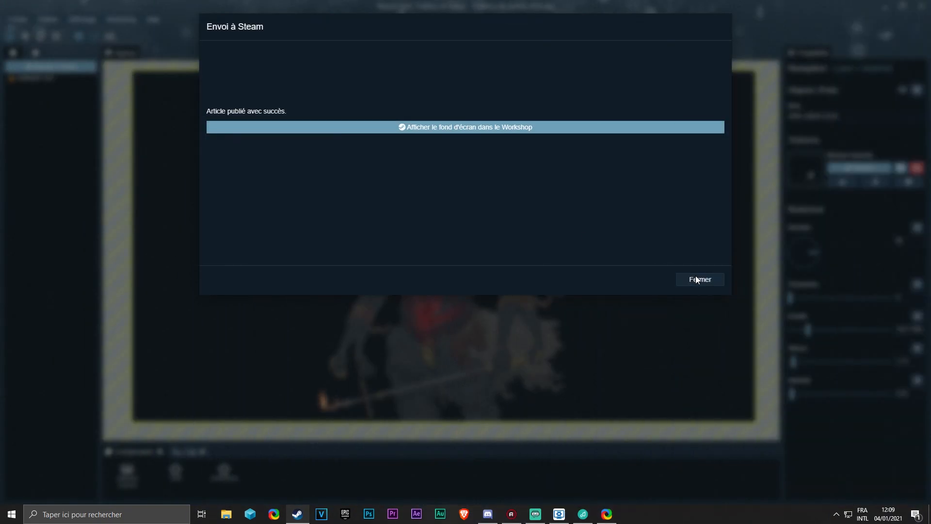
pyautogui.click(696, 280)
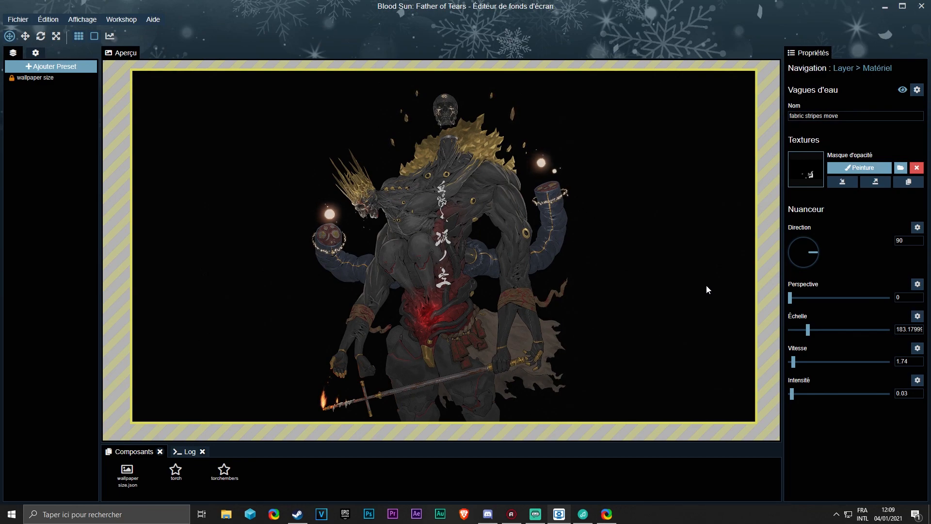